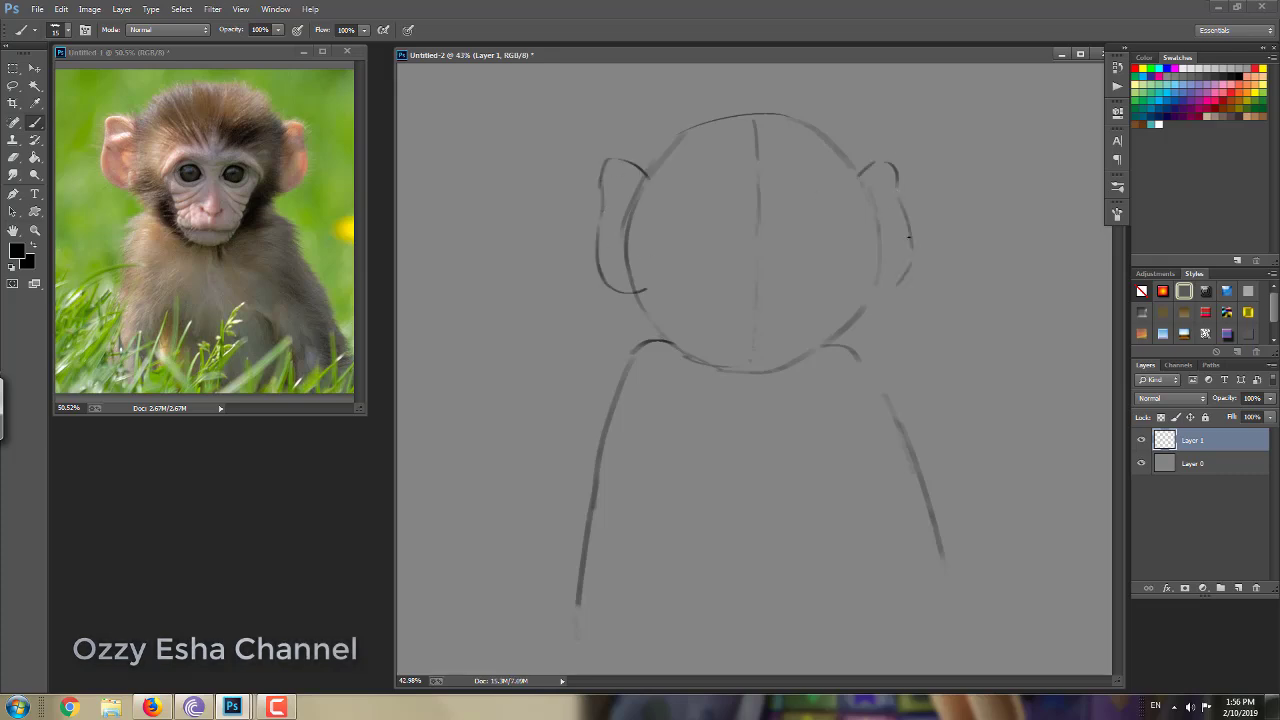
# - Erase the lower outline of the left ear and redraw it as a shorter, rounder curve
pyautogui.press('e')
pyautogui.moveTo(645, 292); pyautogui.dragTo(601, 200)
pyautogui.press('b')
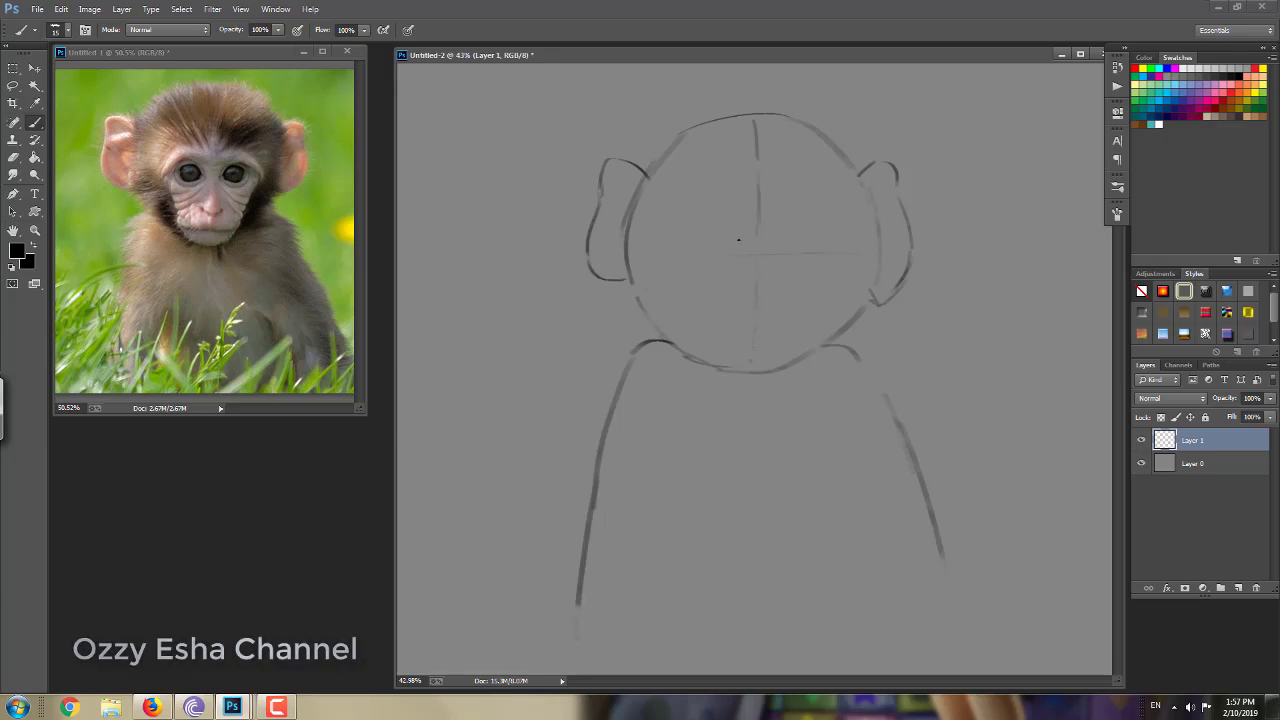
# - Sketch the round eyes, cheek wrinkles, mouth corner and the side contour of the monkey's face
pyautogui.scroll(3, 735, 254)
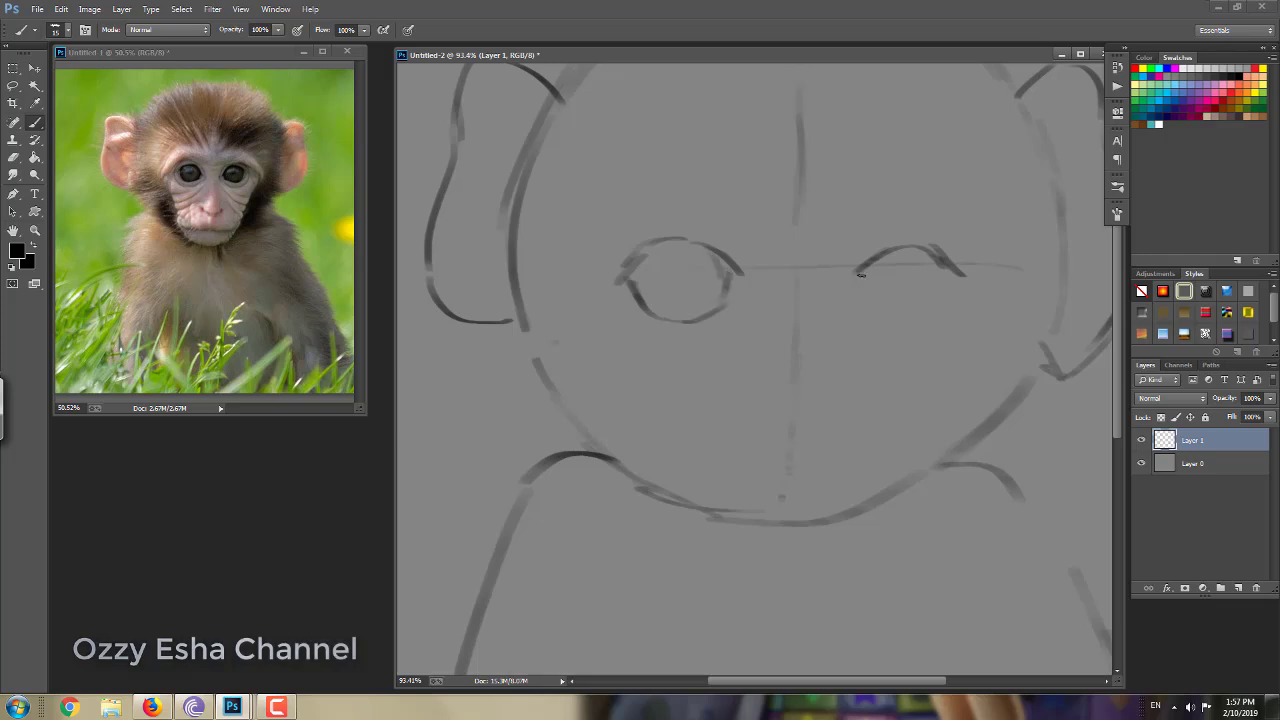
pyautogui.moveTo(860, 274); pyautogui.dragTo(943, 275)
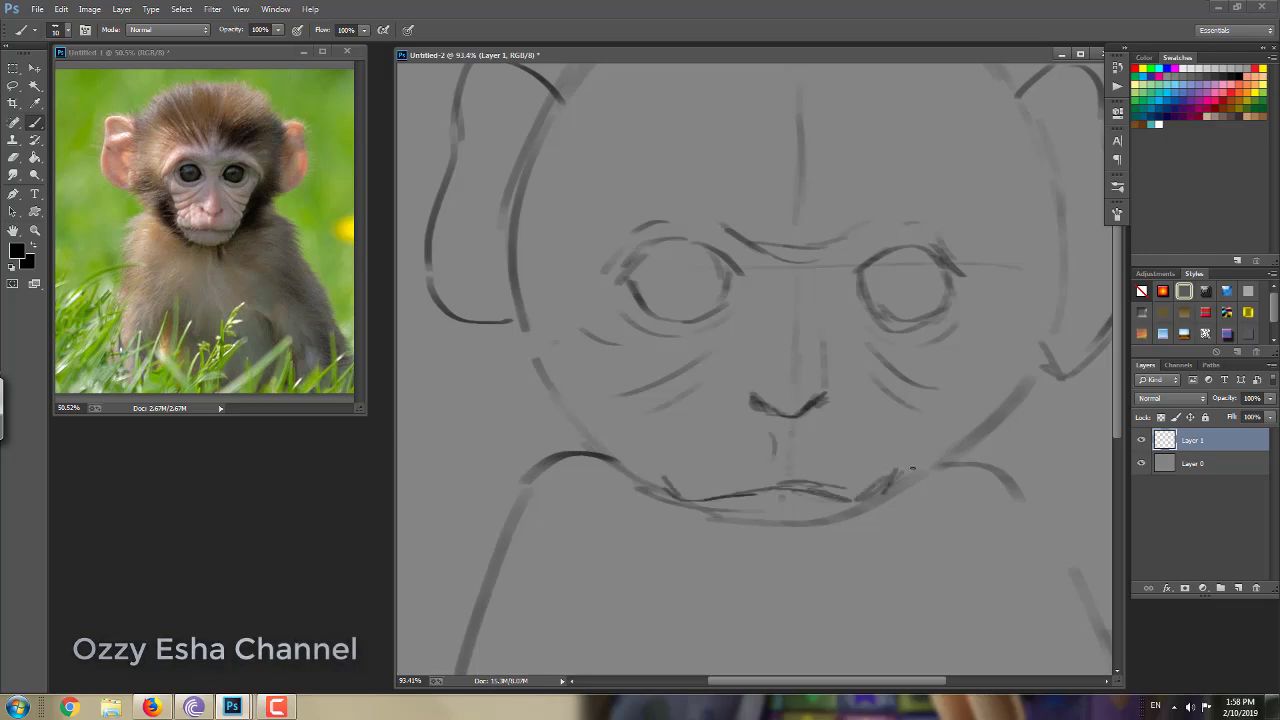
pyautogui.moveTo(876, 396); pyautogui.dragTo(932, 456)
pyautogui.moveTo(906, 470); pyautogui.dragTo(880, 492)
pyautogui.moveTo(996, 261)
pyautogui.mouseDown()
pyautogui.moveTo(944, 444)
pyautogui.moveTo(679, 521)
pyautogui.moveTo(930, 449)
pyautogui.moveTo(900, 499)
pyautogui.moveTo(804, 566)
pyautogui.moveTo(726, 519)
pyautogui.moveTo(878, 522)
pyautogui.moveTo(707, 497)
pyautogui.moveTo(916, 474)
pyautogui.mouseUp()
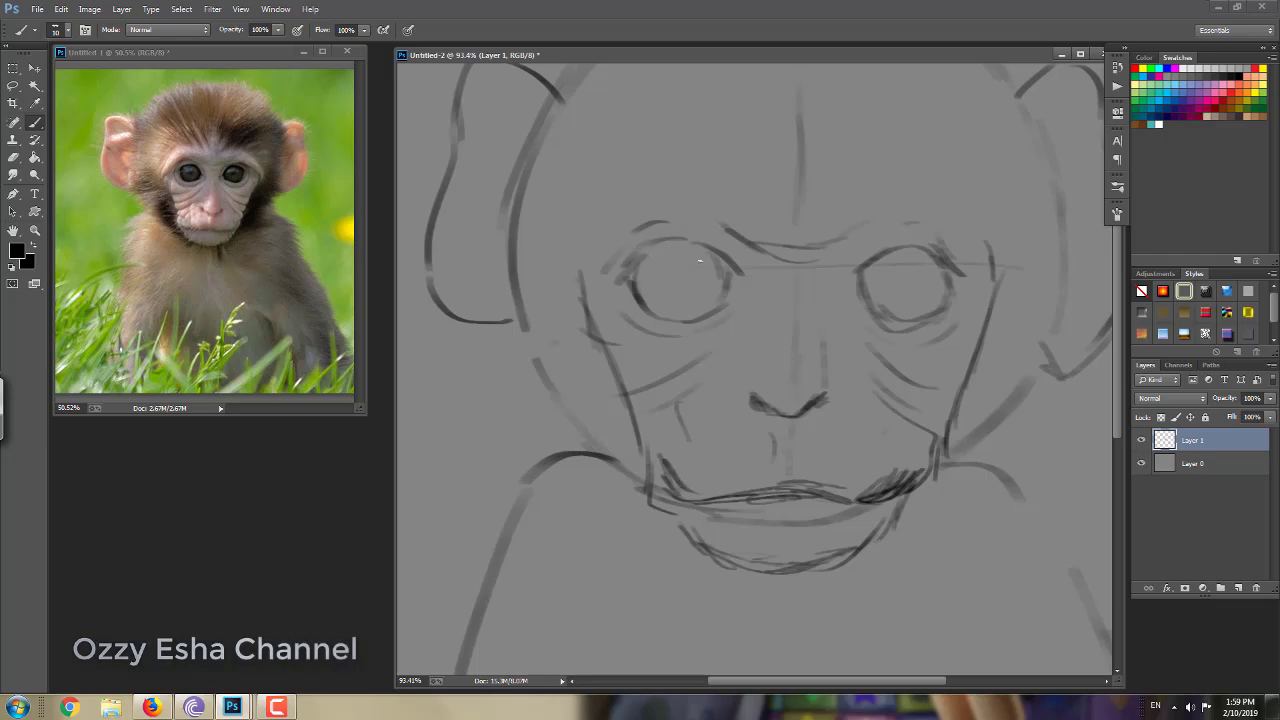
# - Shade both eyes dark and touch up the cheek and upper lip area with a larger brush
pyautogui.moveTo(688, 261)
pyautogui.mouseDown()
pyautogui.moveTo(652, 265)
pyautogui.moveTo(700, 300)
pyautogui.mouseUp()
pyautogui.moveTo(886, 277)
pyautogui.mouseDown()
pyautogui.moveTo(900, 272)
pyautogui.moveTo(925, 300)
pyautogui.mouseUp()
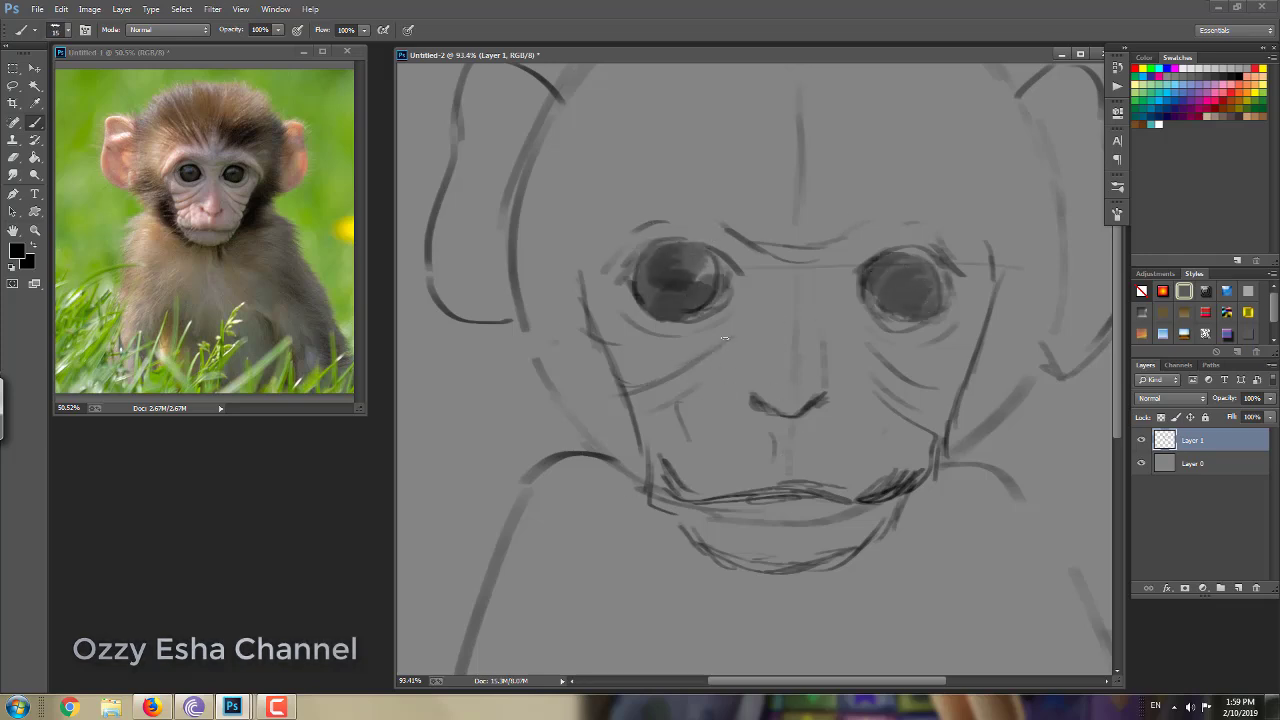
pyautogui.press(']')
pyautogui.press(']')
pyautogui.press(']')
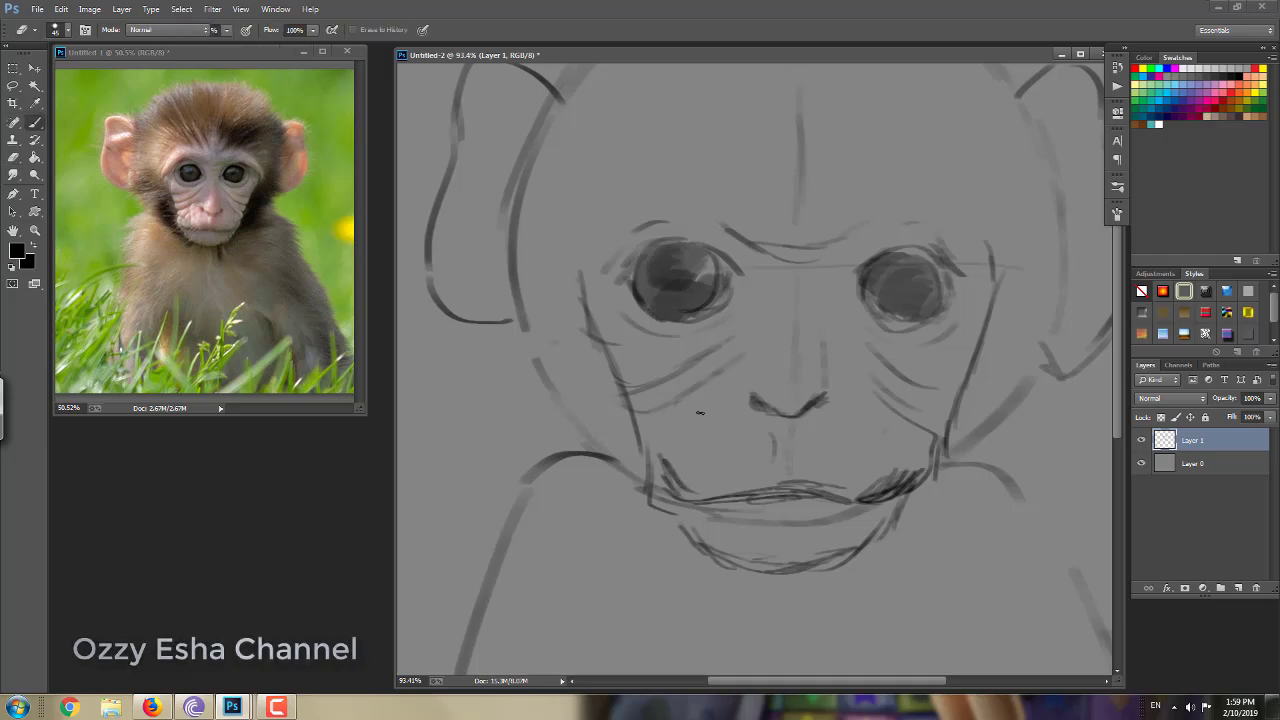
pyautogui.moveTo(698, 496); pyautogui.dragTo(922, 453)
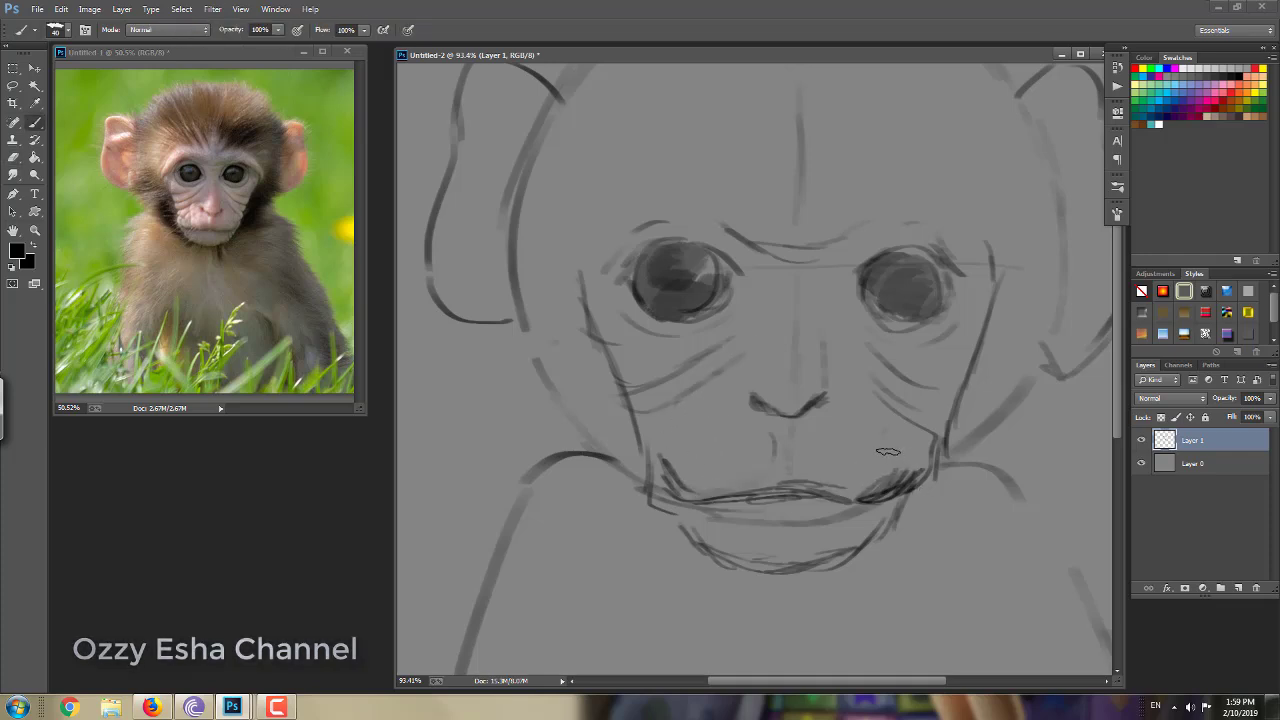
# - Sketch fur strokes along the right shoulder and arm, and add diagonal strokes beside the left arm
pyautogui.scroll(-5, 919, 491)
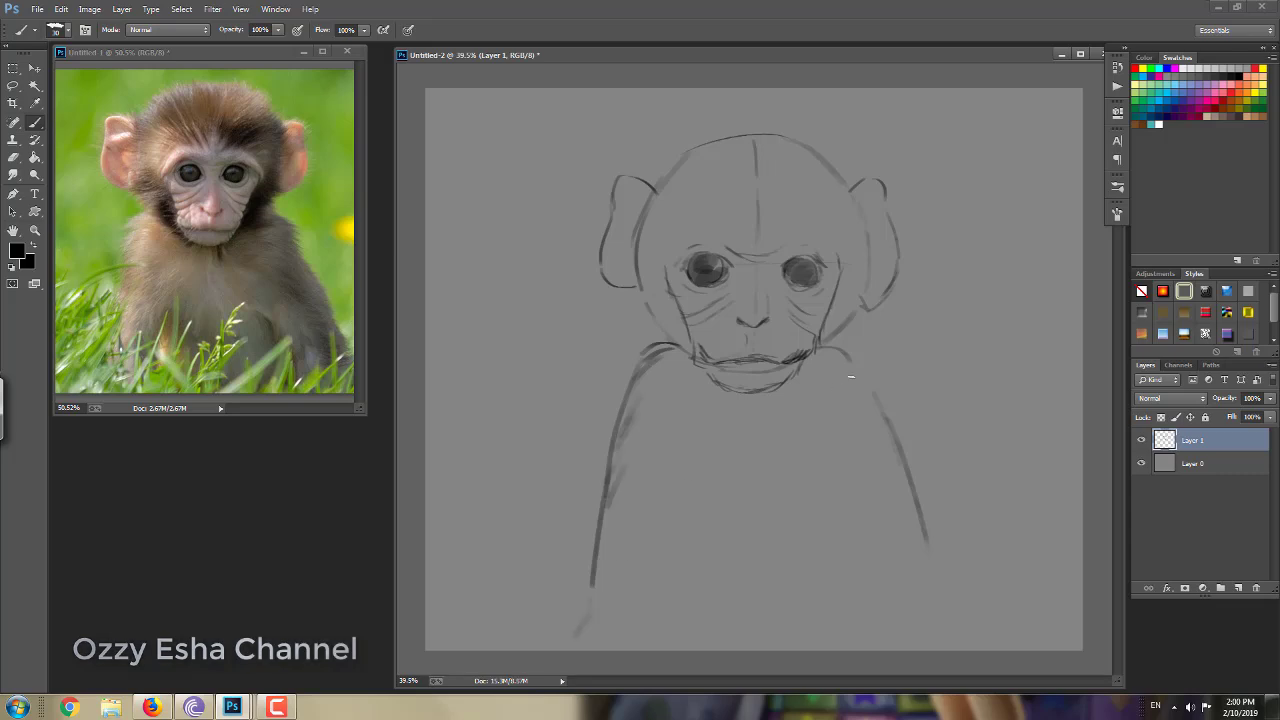
pyautogui.moveTo(834, 364); pyautogui.dragTo(912, 530)
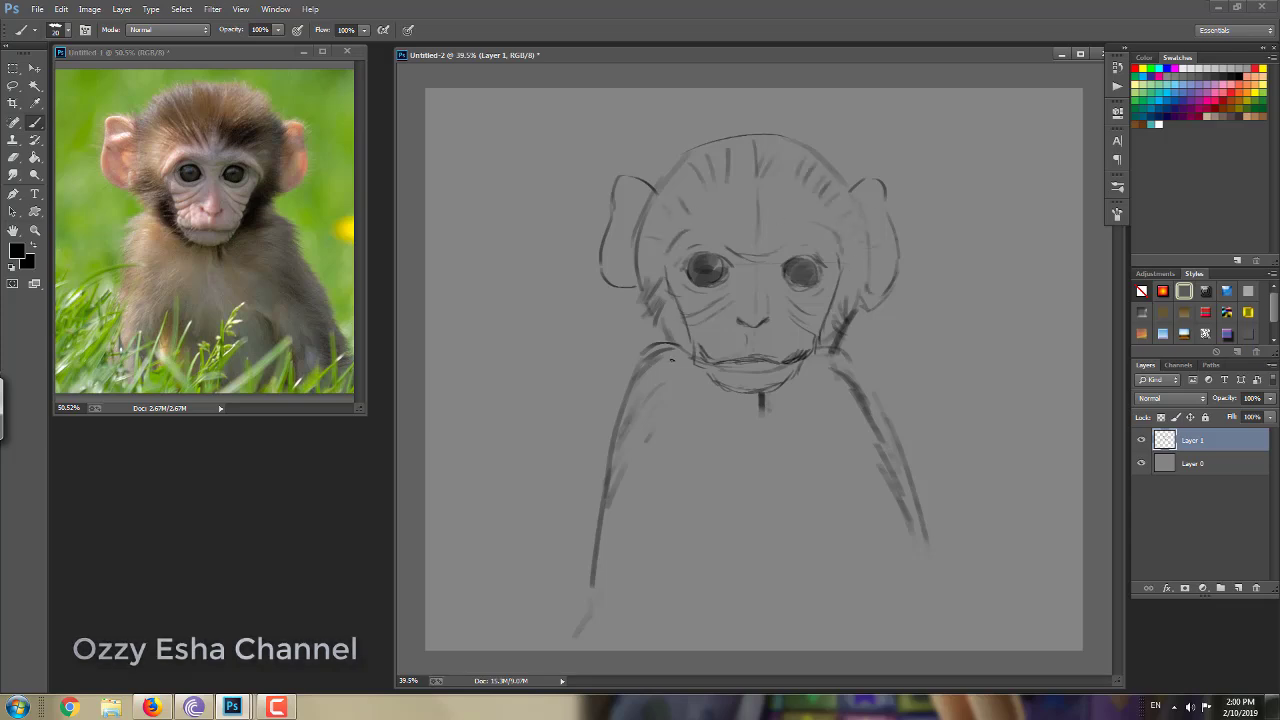
pyautogui.moveTo(430, 568); pyautogui.dragTo(536, 446)
pyautogui.moveTo(486, 522); pyautogui.dragTo(466, 560)
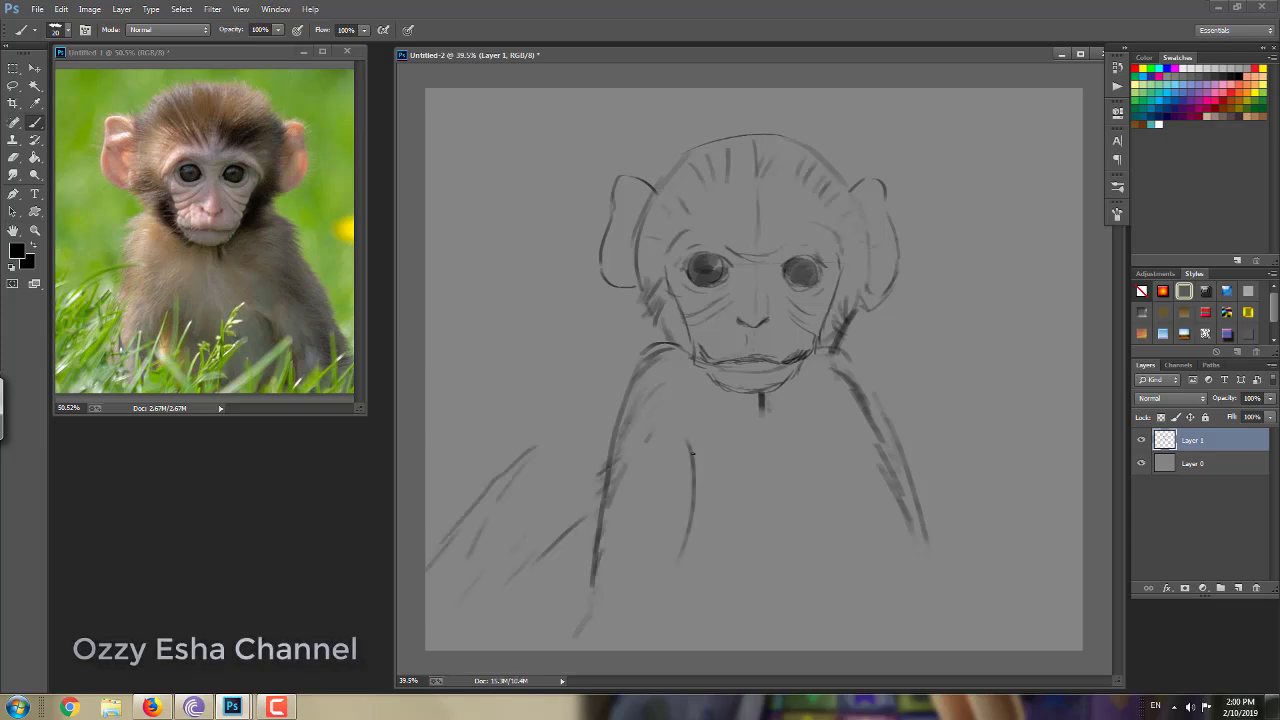
# - Sketch the lower left arm and long diagonal strokes for the legs across the base of the body
pyautogui.moveTo(670, 500); pyautogui.dragTo(540, 648)
pyautogui.moveTo(678, 562); pyautogui.dragTo(616, 640)
pyautogui.moveTo(832, 538)
pyautogui.mouseDown()
pyautogui.moveTo(734, 618)
pyautogui.moveTo(762, 648)
pyautogui.mouseUp()
pyautogui.moveTo(866, 600); pyautogui.dragTo(818, 644)
pyautogui.moveTo(906, 588); pyautogui.dragTo(870, 622)
# - Build up the right shoulder and arm with thicker overlapping fur strokes using a larger brush
pyautogui.moveTo(842, 352)
pyautogui.mouseDown()
pyautogui.moveTo(884, 406)
pyautogui.moveTo(896, 450)
pyautogui.mouseUp()
pyautogui.press(']')
pyautogui.press(']')
pyautogui.press(']')
pyautogui.press(']')
pyautogui.press(']')
pyautogui.moveTo(884, 456); pyautogui.dragTo(916, 524)
pyautogui.moveTo(830, 392); pyautogui.dragTo(884, 462)
pyautogui.moveTo(842, 430); pyautogui.dragTo(906, 546)
# - Extend the right arm's strokes to the base of the canvas and add the inner contour of the left arm
pyautogui.moveTo(866, 508)
pyautogui.mouseDown()
pyautogui.moveTo(952, 630)
pyautogui.moveTo(990, 648)
pyautogui.mouseUp()
pyautogui.moveTo(1028, 588); pyautogui.dragTo(1026, 624)
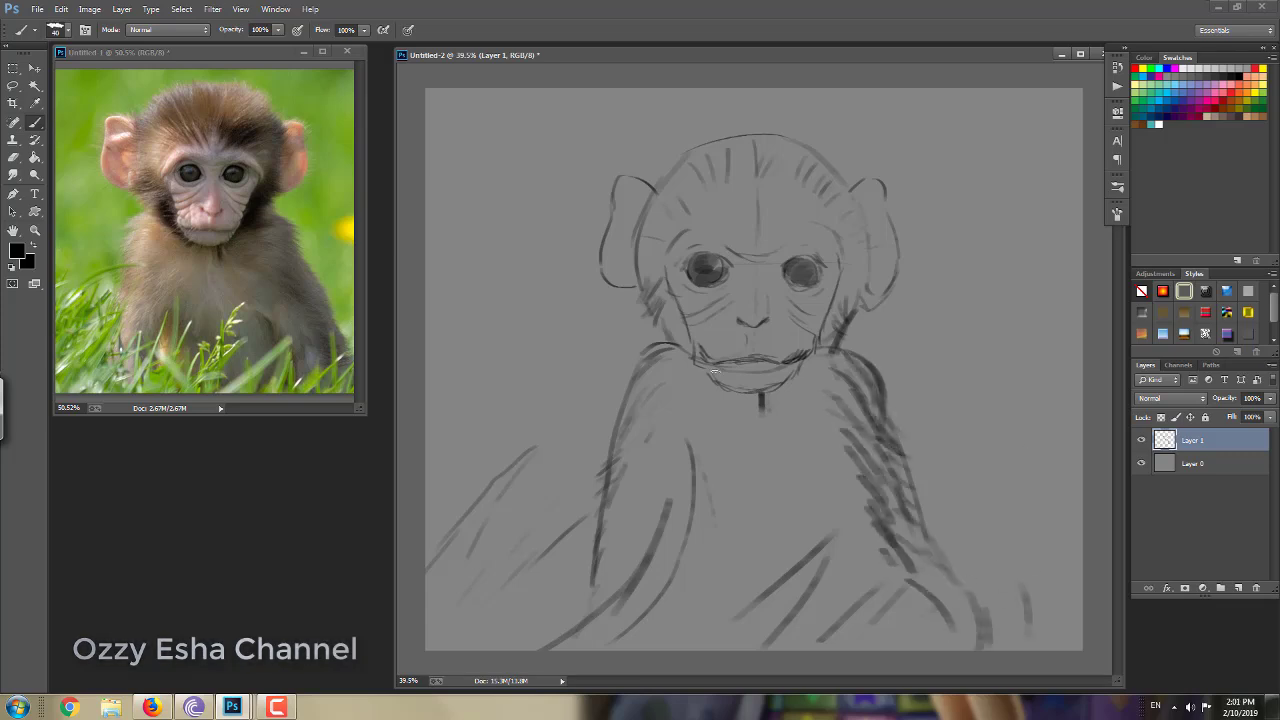
pyautogui.moveTo(672, 406); pyautogui.dragTo(687, 437)
pyautogui.moveTo(688, 482); pyautogui.dragTo(653, 594)
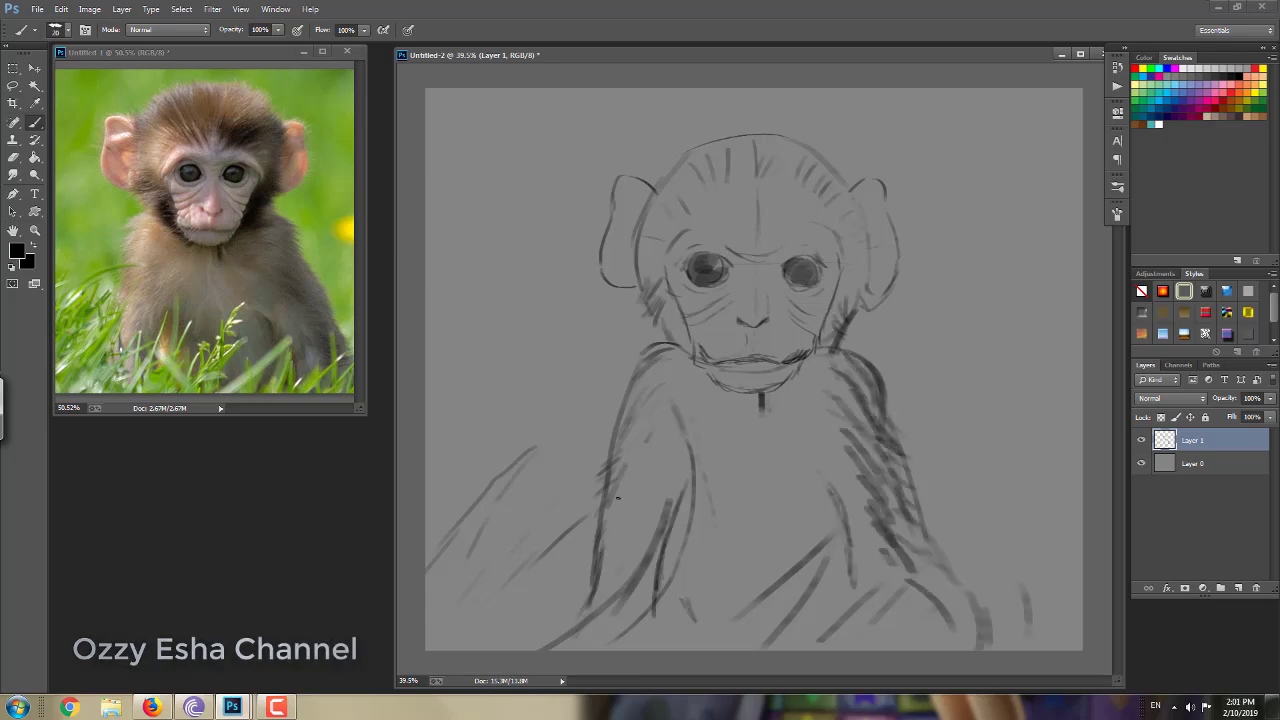
# - Fade the rough sketch on Layer 1 to about 31% opacity and add a new layer for refined linework
pyautogui.moveTo(1272, 398); pyautogui.dragTo(1223, 410)
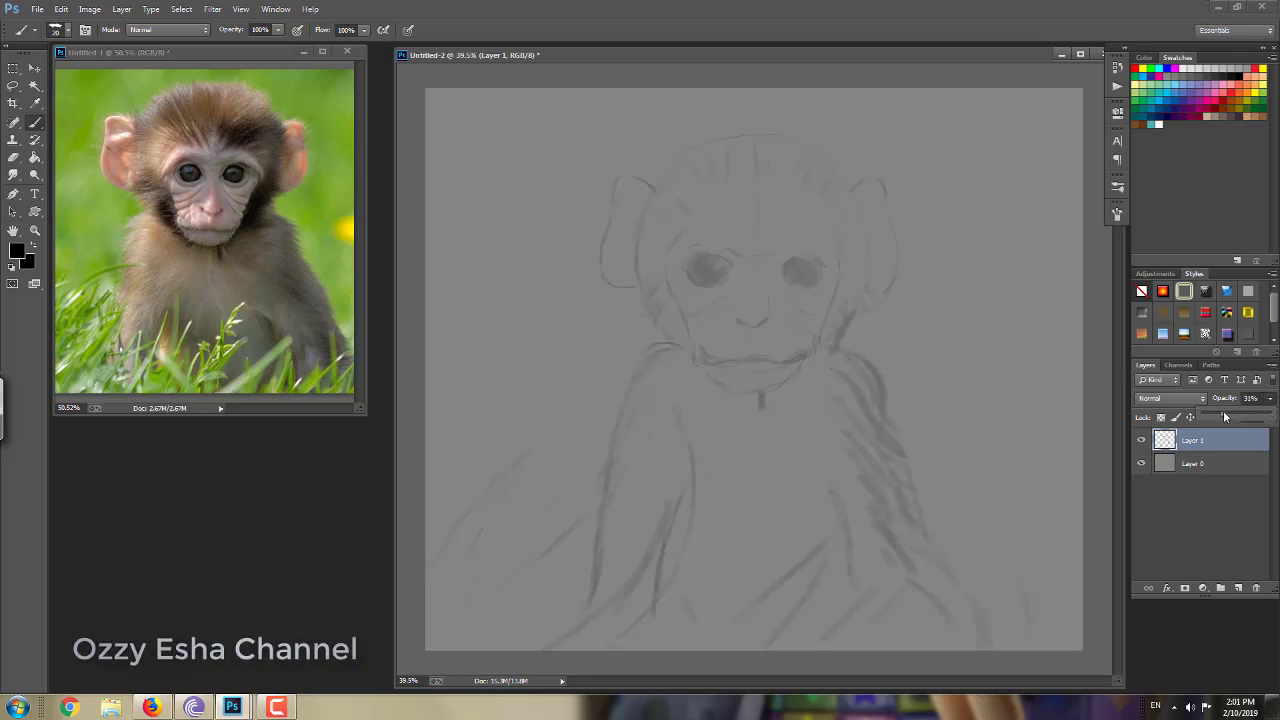
pyautogui.click(1238, 588)
pyautogui.scroll(5, 698, 184)
pyautogui.press('[')
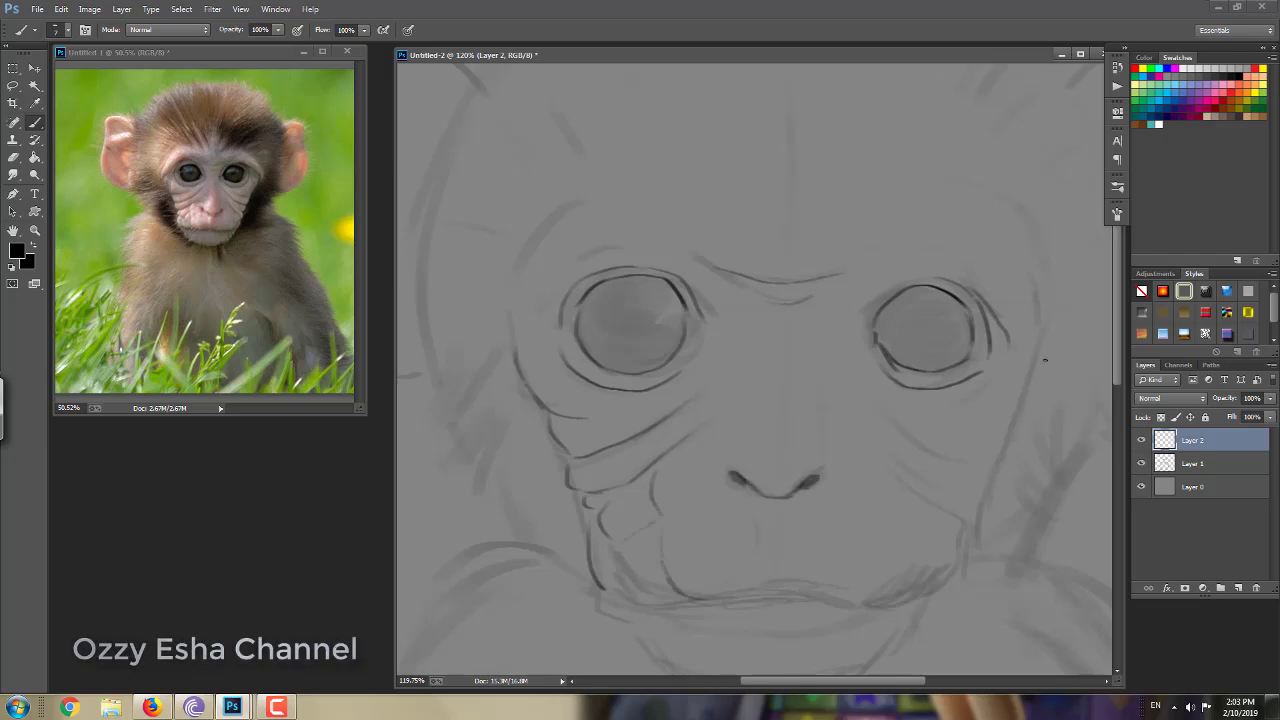
# - Draw clean lines for the right side of the face, its cheek wrinkles and the mouth corners
pyautogui.moveTo(1020, 348); pyautogui.dragTo(1000, 420)
pyautogui.moveTo(852, 382); pyautogui.dragTo(982, 455)
pyautogui.moveTo(875, 451); pyautogui.dragTo(972, 528)
pyautogui.moveTo(949, 547); pyautogui.dragTo(904, 592)
pyautogui.moveTo(697, 600); pyautogui.dragTo(768, 592)
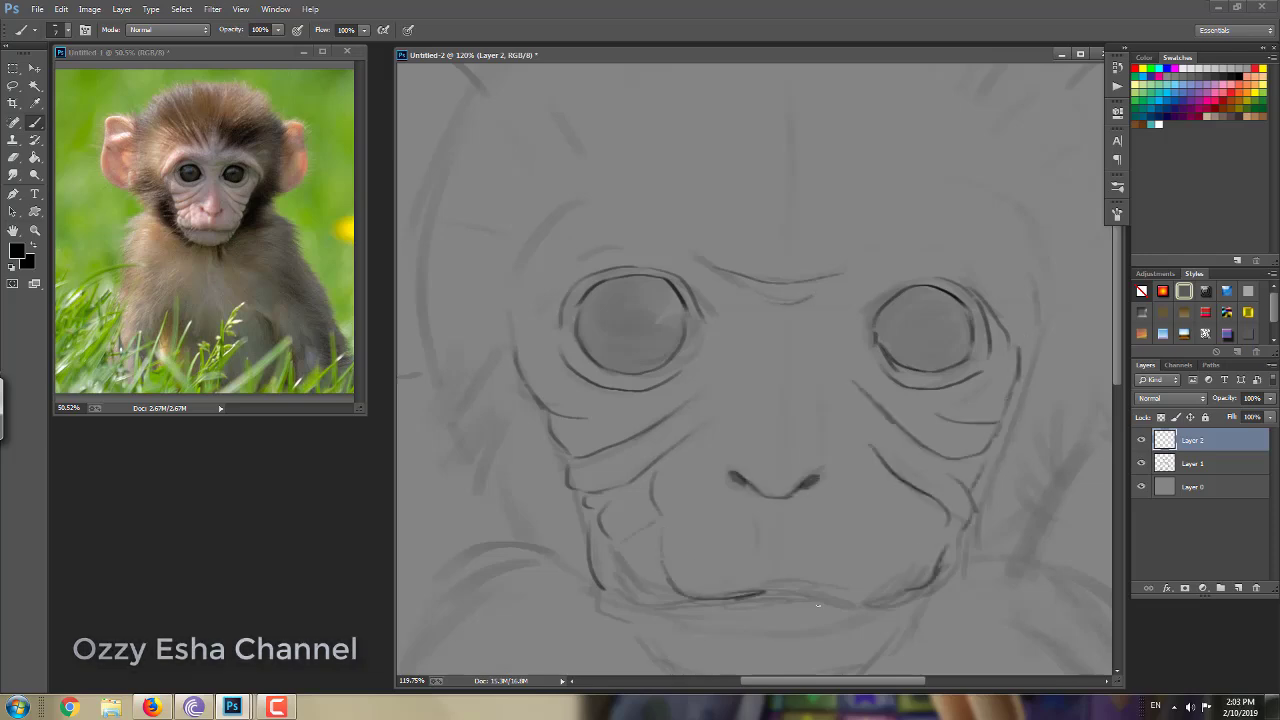
# - Refine the lip line and chin outline, and shade both eyeballs darker
pyautogui.moveTo(644, 598)
pyautogui.mouseDown()
pyautogui.moveTo(903, 411)
pyautogui.moveTo(636, 556)
pyautogui.mouseUp()
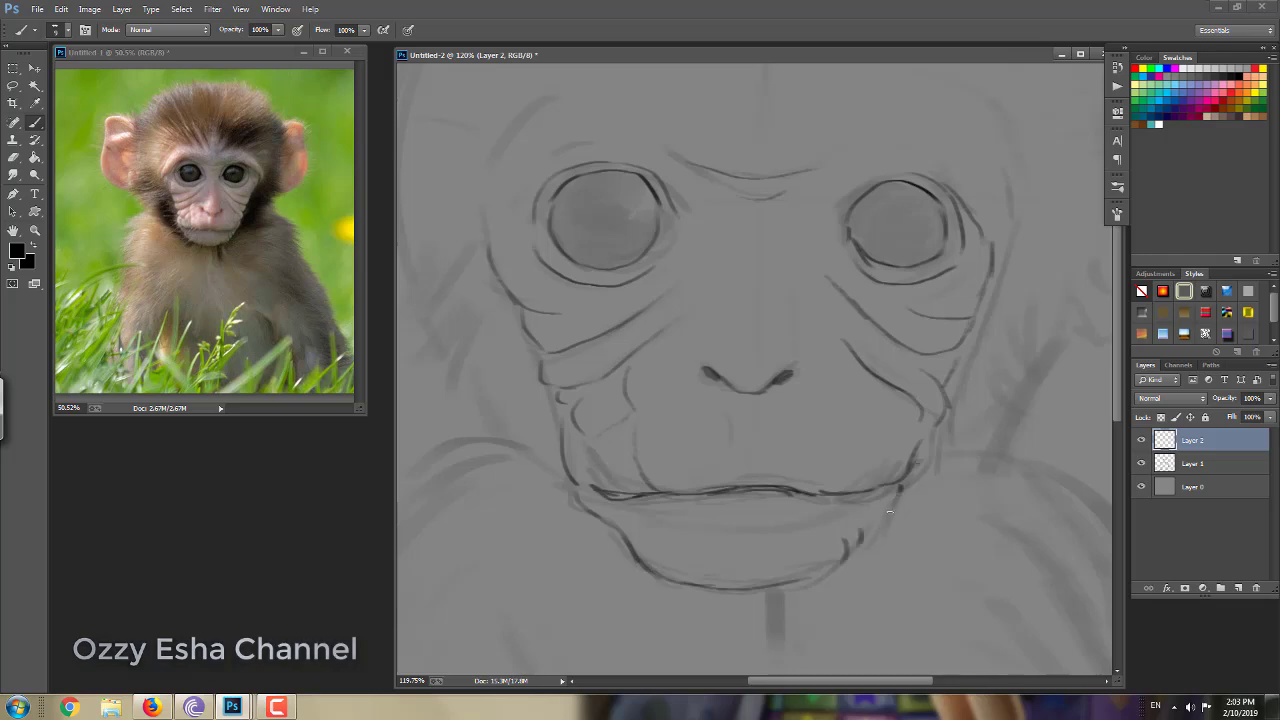
pyautogui.moveTo(889, 512); pyautogui.dragTo(929, 577)
pyautogui.moveTo(605, 262); pyautogui.dragTo(680, 312)
pyautogui.moveTo(935, 258)
pyautogui.mouseDown()
pyautogui.moveTo(958, 314)
pyautogui.moveTo(948, 270)
pyautogui.mouseUp()
pyautogui.moveTo(760, 280)
pyautogui.mouseDown()
pyautogui.moveTo(720, 280)
pyautogui.moveTo(716, 240)
pyautogui.mouseUp()
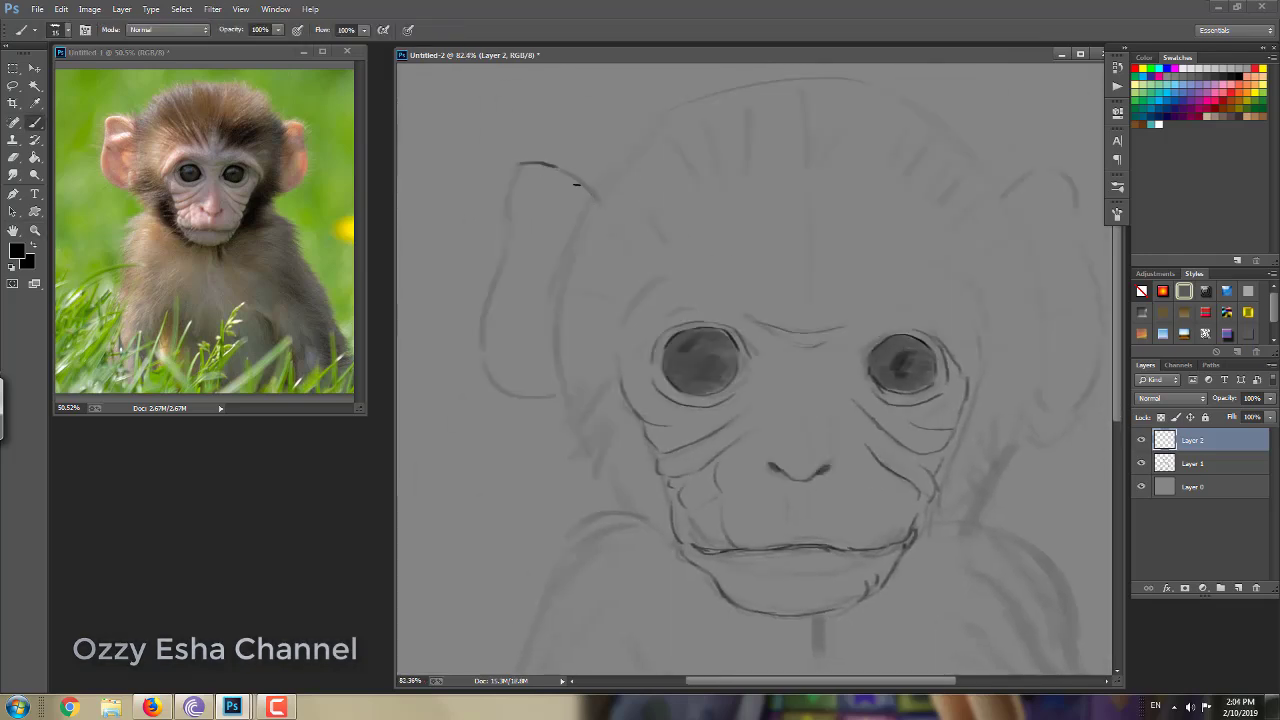
# - Draw the refined outline of the left ear and its inner folds
pyautogui.moveTo(576, 184); pyautogui.dragTo(595, 201)
pyautogui.moveTo(517, 163)
pyautogui.mouseDown()
pyautogui.moveTo(508, 222)
pyautogui.moveTo(555, 398)
pyautogui.mouseUp()
pyautogui.moveTo(583, 226); pyautogui.dragTo(531, 186)
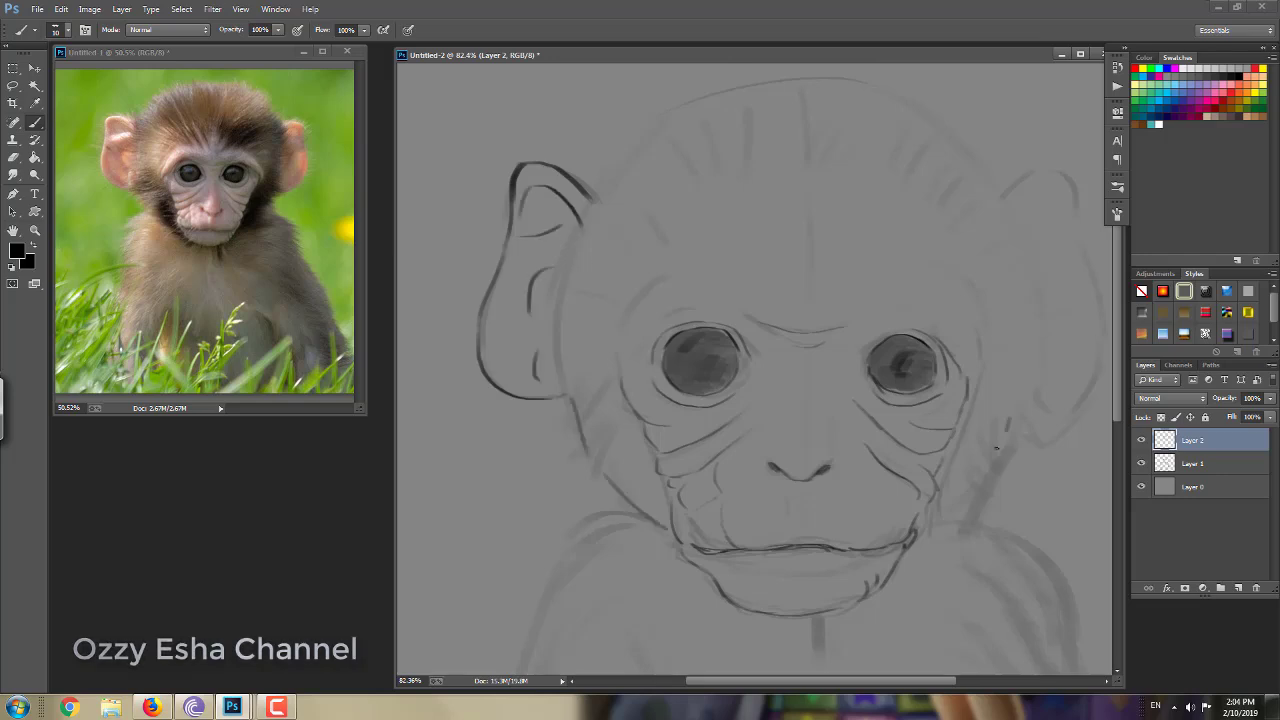
# - Draw the refined head contour and the right ear with its inner folds
pyautogui.moveTo(882, 95); pyautogui.dragTo(998, 184)
pyautogui.moveTo(1004, 194)
pyautogui.mouseDown()
pyautogui.moveTo(1036, 376)
pyautogui.moveTo(951, 376)
pyautogui.mouseUp()
pyautogui.moveTo(916, 190); pyautogui.dragTo(1009, 291)
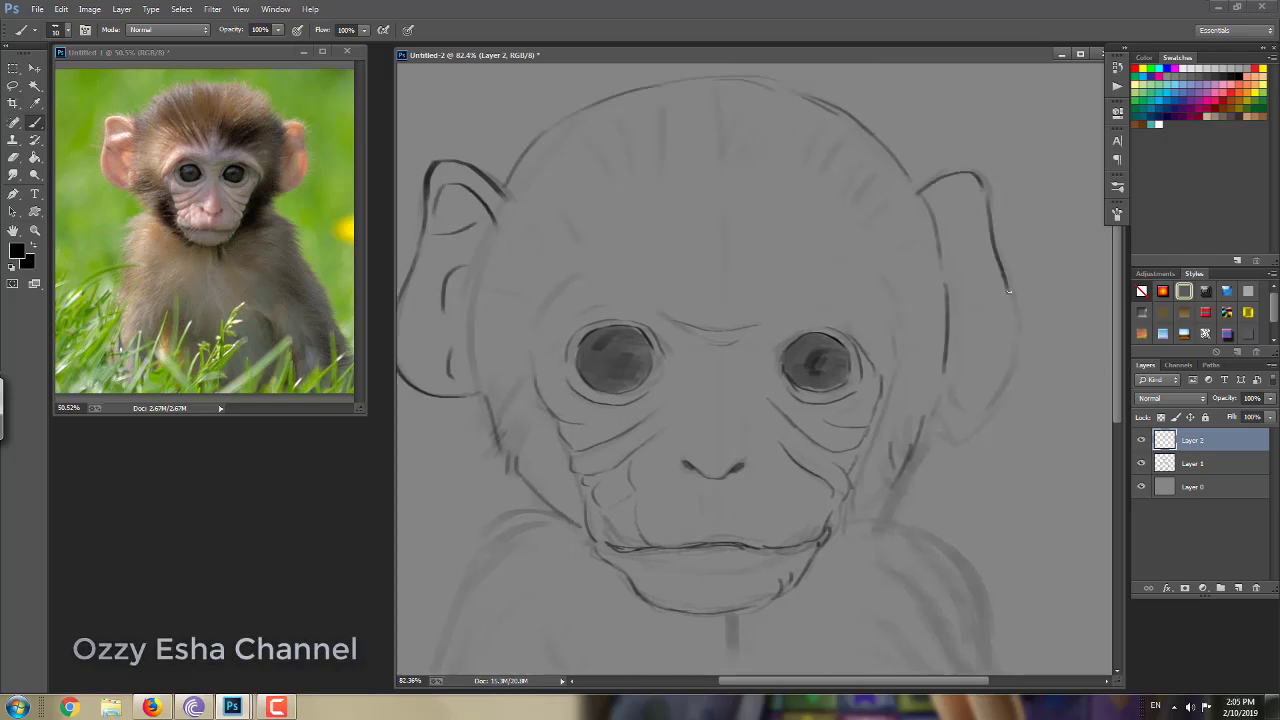
pyautogui.moveTo(962, 197); pyautogui.dragTo(936, 232)
pyautogui.moveTo(986, 250); pyautogui.dragTo(962, 362)
# - Draw short fur strokes down the outline of the left shoulder and arm
pyautogui.moveTo(700, 400); pyautogui.dragTo(762, 235)
pyautogui.moveTo(620, 348); pyautogui.dragTo(540, 392)
pyautogui.moveTo(510, 516); pyautogui.dragTo(476, 616)
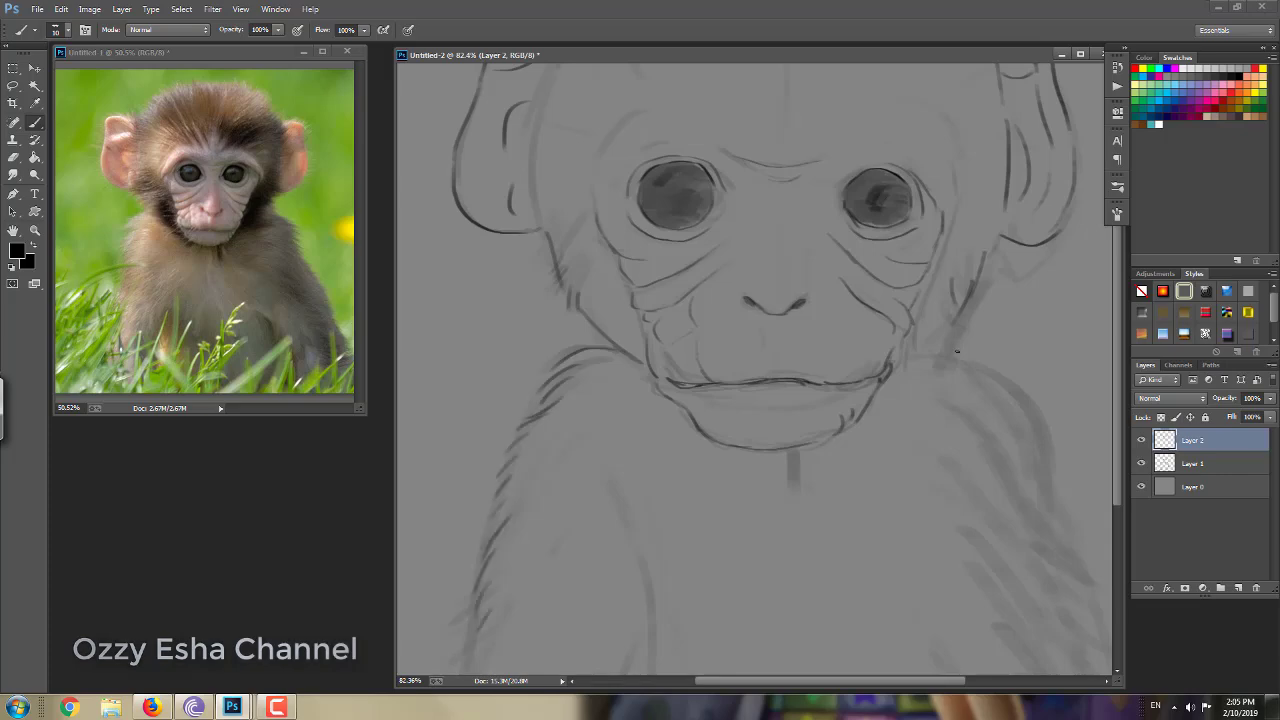
# - Draw the right shoulder and arm outline with fur strokes, and start the arm's inner contour
pyautogui.moveTo(938, 344); pyautogui.dragTo(886, 378)
pyautogui.moveTo(915, 360)
pyautogui.mouseDown()
pyautogui.moveTo(1028, 434)
pyautogui.moveTo(933, 298)
pyautogui.mouseUp()
pyautogui.hotkey('ctrl', '-')
pyautogui.hotkey('ctrl', '-')
pyautogui.moveTo(870, 390); pyautogui.dragTo(940, 550)
pyautogui.moveTo(800, 456); pyautogui.dragTo(818, 487)
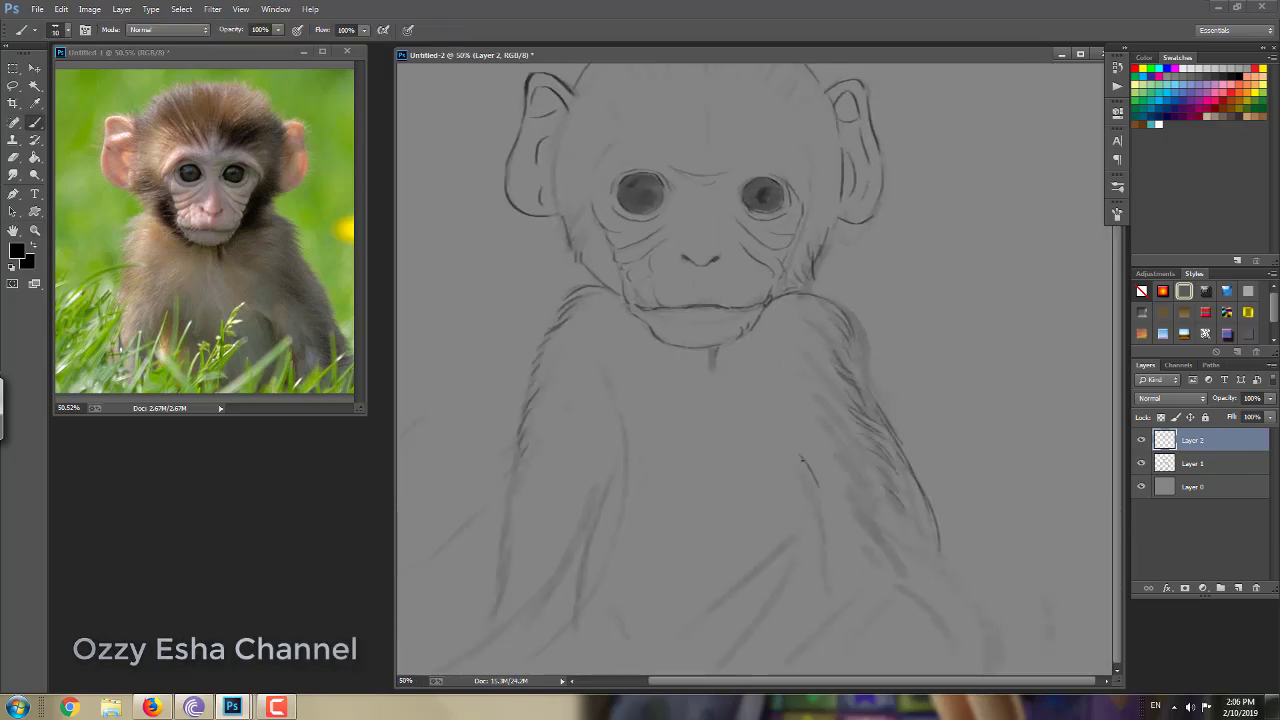
# - Add a new layer directly above Layer 0 and set up a hard round brush for painting pink skin
pyautogui.click(1192, 486)
pyautogui.click(1238, 588)
pyautogui.rightClick(704, 183)
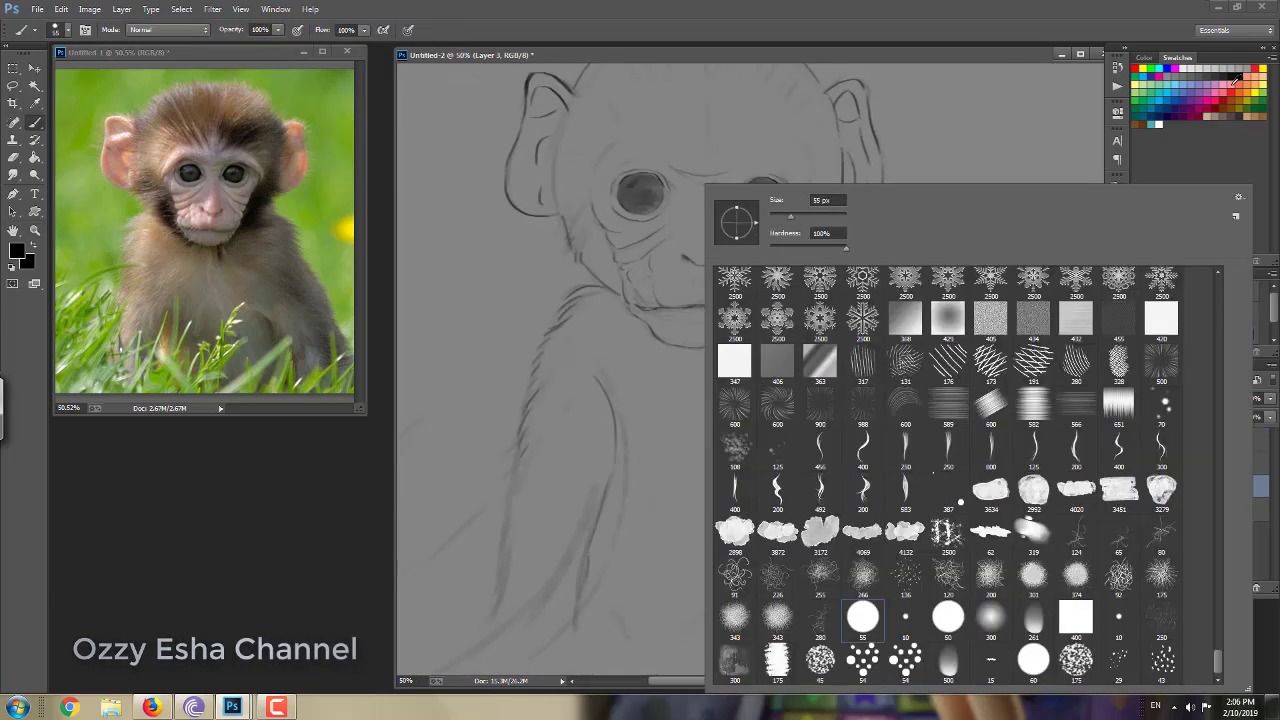
pyautogui.press('Escape')
pyautogui.moveTo(700, 270)
pyautogui.mouseDown()
pyautogui.moveTo(690, 240)
pyautogui.moveTo(607, 228)
pyautogui.moveTo(749, 271)
pyautogui.moveTo(609, 189)
pyautogui.moveTo(700, 120)
pyautogui.mouseUp()
pyautogui.rightClick(718, 170)
pyautogui.press('Escape')
# - Paint the face, forehead and both ears with the flat pink base colour
pyautogui.moveTo(585, 235)
pyautogui.mouseDown()
pyautogui.moveTo(679, 121)
pyautogui.moveTo(651, 303)
pyautogui.mouseUp()
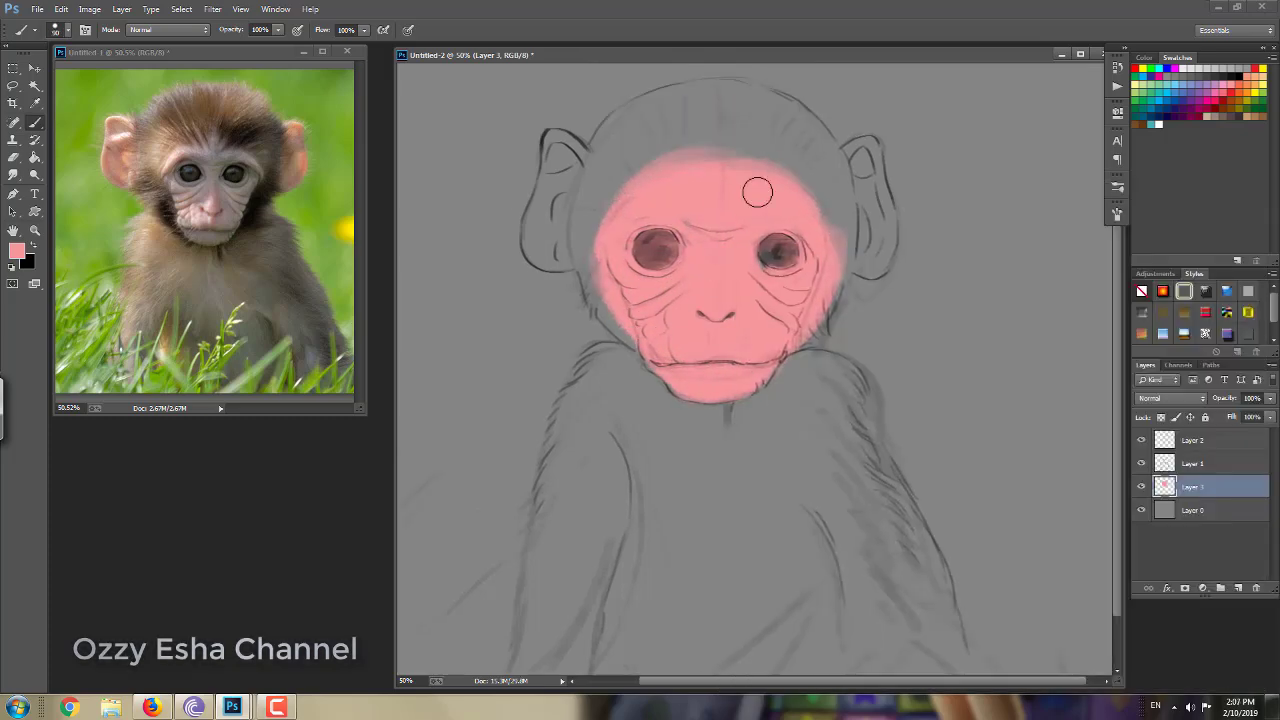
pyautogui.moveTo(757, 191)
pyautogui.mouseDown()
pyautogui.moveTo(555, 180)
pyautogui.moveTo(544, 204)
pyautogui.moveTo(595, 280)
pyautogui.mouseUp()
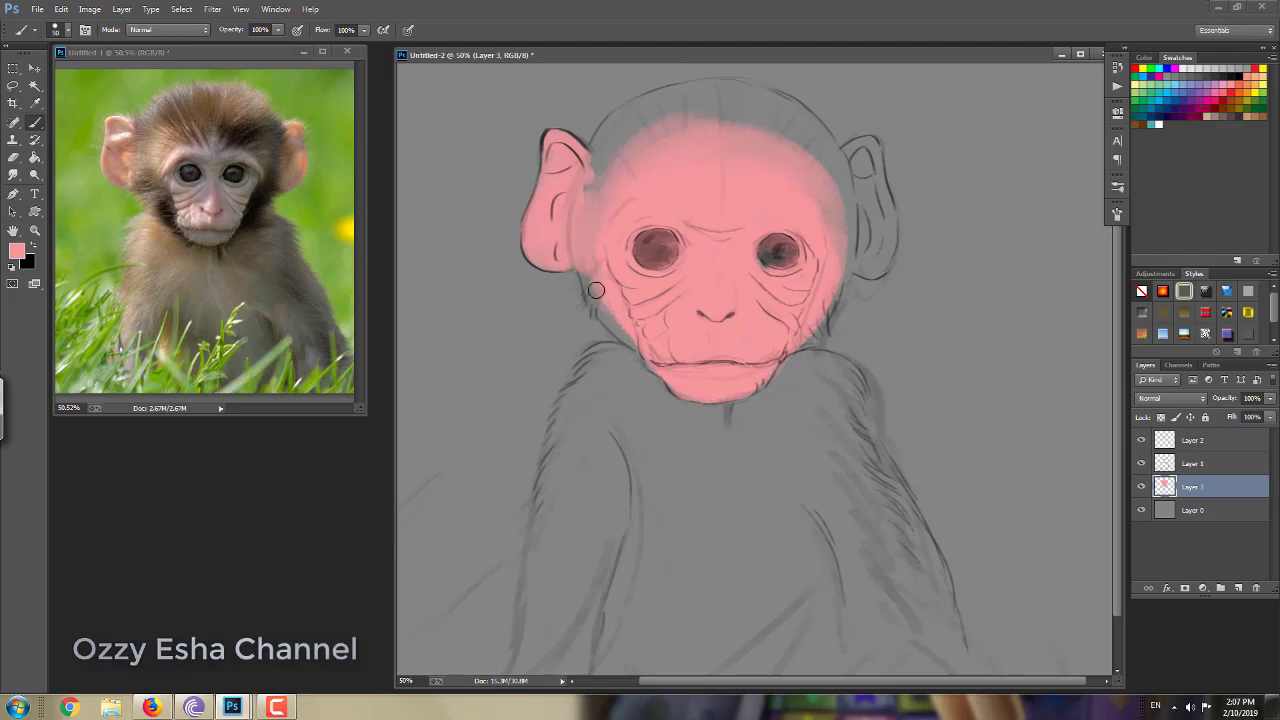
pyautogui.moveTo(880, 220)
pyautogui.mouseDown()
pyautogui.moveTo(860, 160)
pyautogui.moveTo(867, 206)
pyautogui.mouseUp()
# - Shift the pink skin's hue toward salmon with Hue/Saturation, and paint the same skin tone over the chest
pyautogui.hotkey('ctrl', 'u')
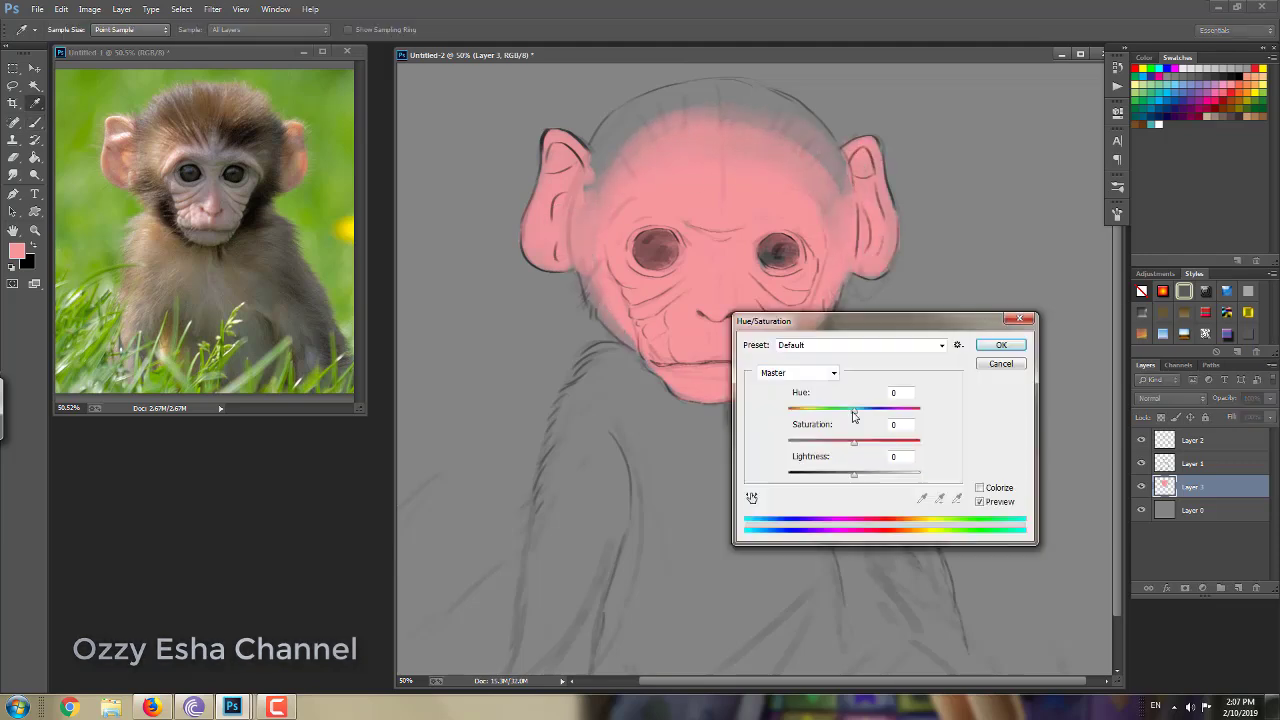
pyautogui.moveTo(851, 405); pyautogui.dragTo(901, 398)
pyautogui.press('Return')
pyautogui.moveTo(738, 508)
pyautogui.mouseDown()
pyautogui.moveTo(800, 509)
pyautogui.moveTo(657, 420)
pyautogui.moveTo(826, 431)
pyautogui.moveTo(786, 446)
pyautogui.mouseUp()
# - Set the foreground colour to pale pink (RGB 244, 209, 204) and paint highlights on the brow, cheek, nose and muzzle
pyautogui.press('[')
pyautogui.press('[')
pyautogui.press('[')
pyautogui.press('[')
pyautogui.click(16, 250)
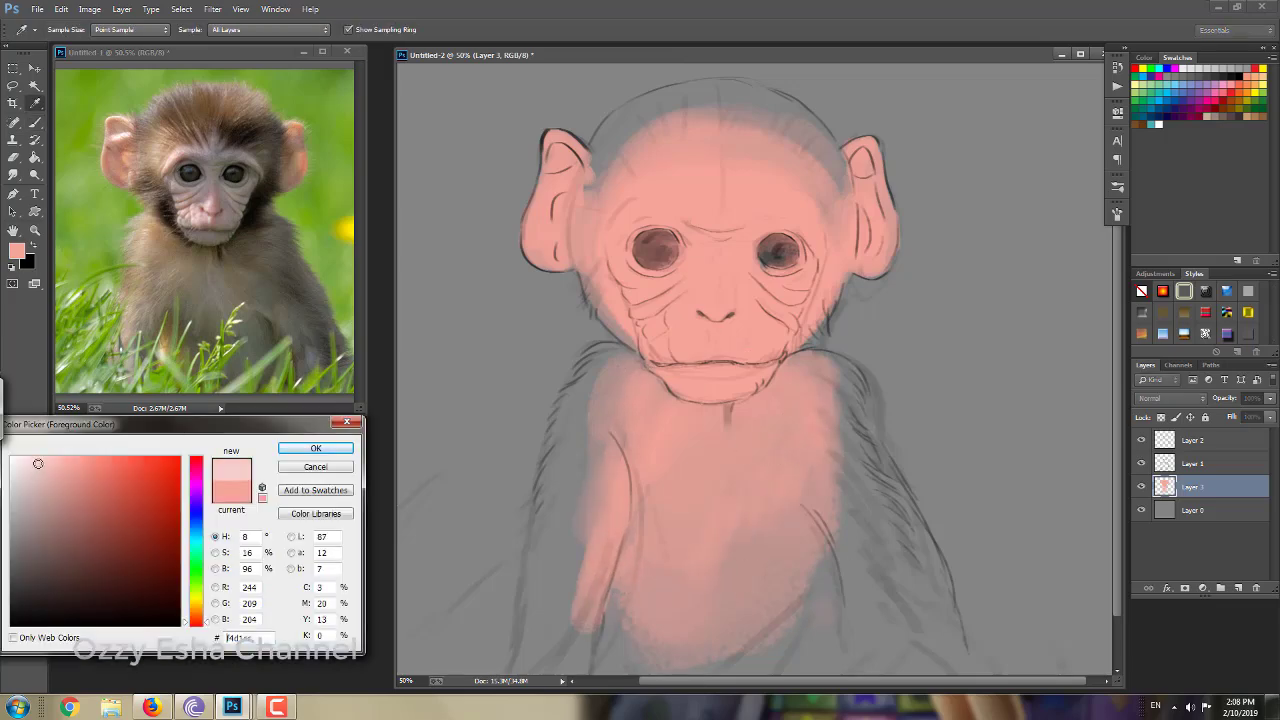
pyautogui.click(320, 449)
pyautogui.moveTo(694, 250); pyautogui.dragTo(743, 329)
pyautogui.moveTo(530, 290)
pyautogui.mouseDown()
pyautogui.moveTo(680, 274)
pyautogui.moveTo(660, 237)
pyautogui.mouseUp()
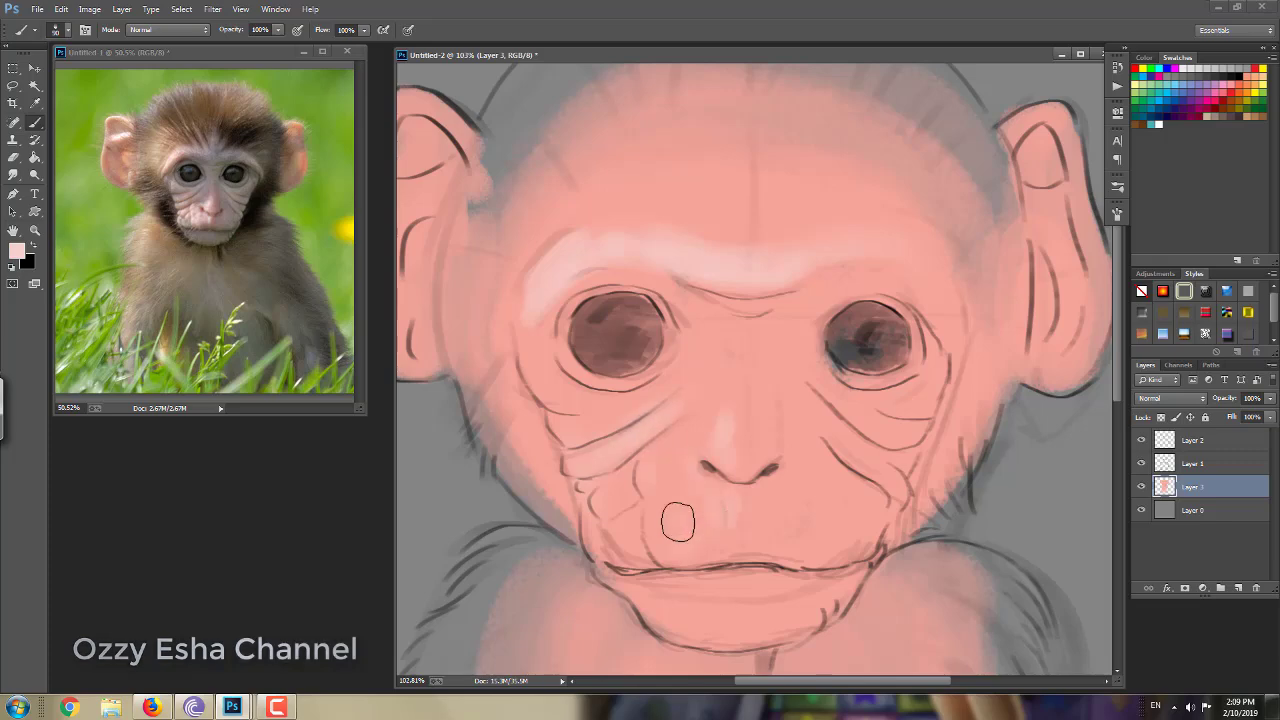
pyautogui.moveTo(634, 191); pyautogui.dragTo(759, 337)
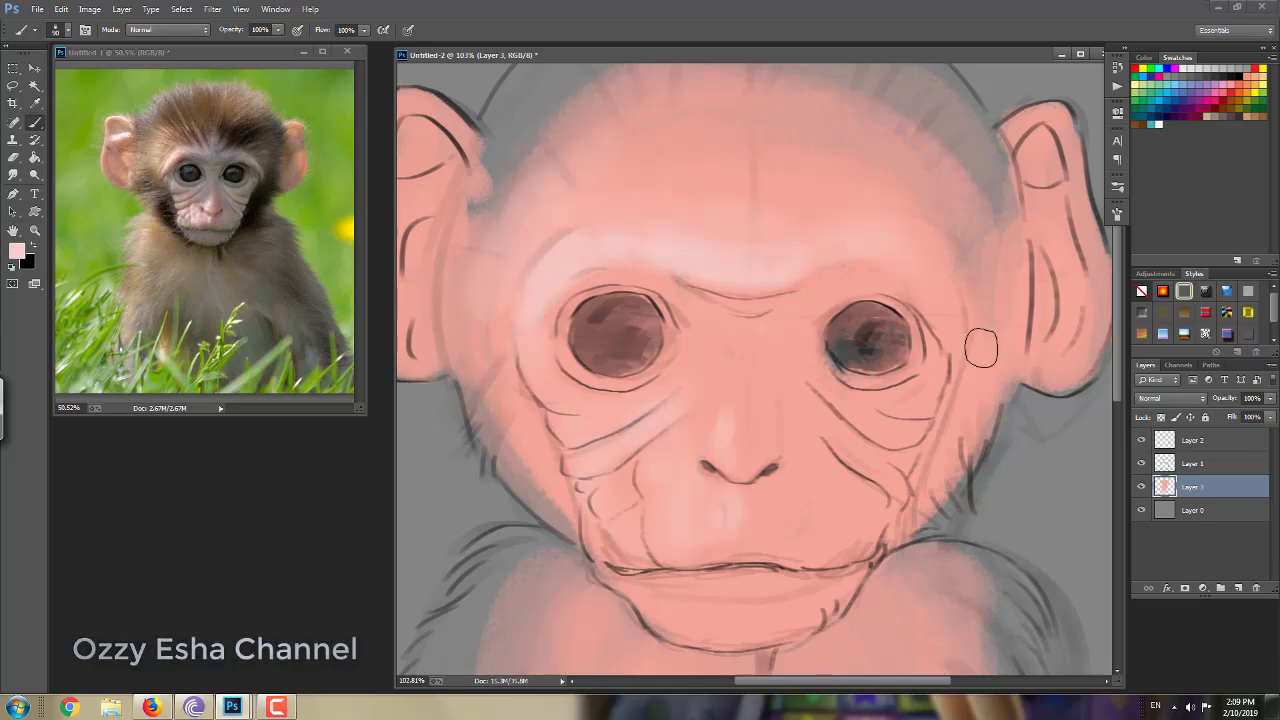
# - Add a new Multiply layer and shade the eye sockets, nose and right side of the face with RGB 169, 149, 146
pyautogui.hotkey('ctrl', 'shift', 'alt', 'n')
pyautogui.hotkey('shift', 'alt', 'm')
pyautogui.click(640, 405)
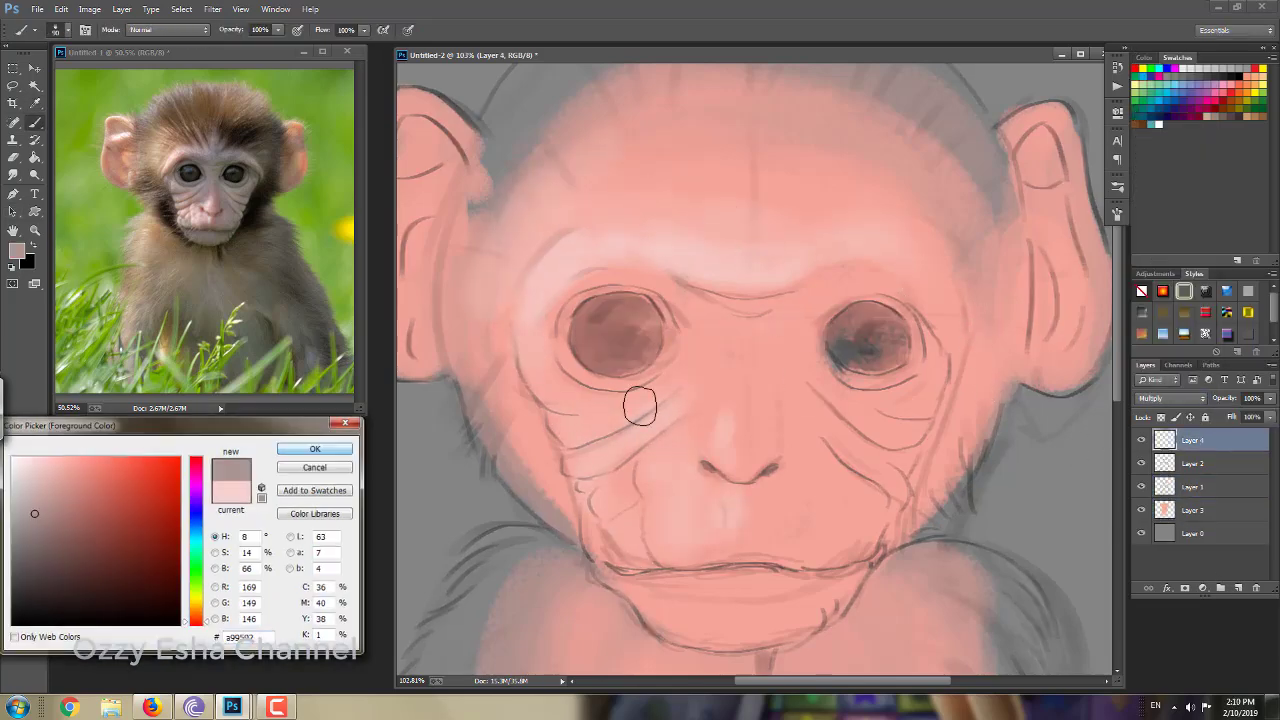
pyautogui.press('Return')
pyautogui.moveTo(634, 286)
pyautogui.mouseDown()
pyautogui.moveTo(851, 274)
pyautogui.moveTo(677, 351)
pyautogui.moveTo(722, 396)
pyautogui.moveTo(605, 335)
pyautogui.moveTo(908, 414)
pyautogui.moveTo(814, 457)
pyautogui.moveTo(867, 551)
pyautogui.mouseUp()
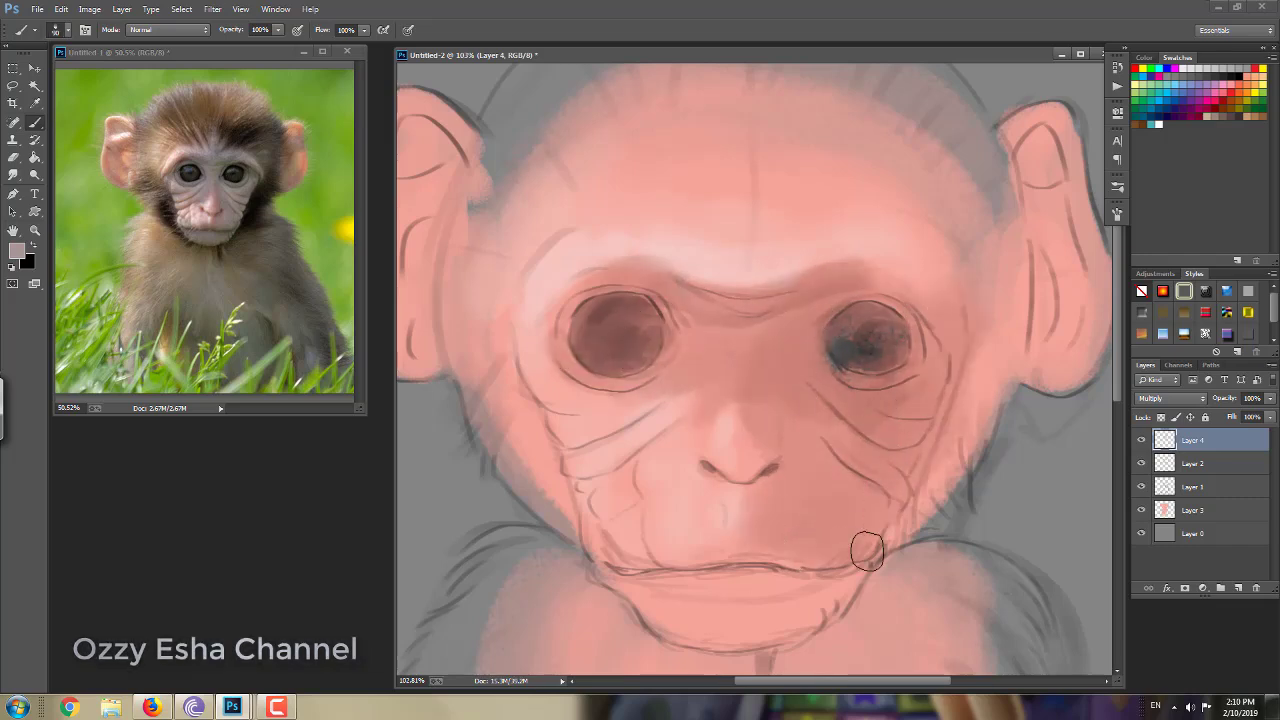
# - Extend the Multiply shading over the chin, ears, forehead and chest
pyautogui.scroll(-2, 867, 551)
pyautogui.moveTo(640, 500)
pyautogui.mouseDown()
pyautogui.moveTo(729, 537)
pyautogui.moveTo(949, 180)
pyautogui.mouseUp()
pyautogui.scroll(-2, 949, 180)
pyautogui.moveTo(880, 229)
pyautogui.mouseDown()
pyautogui.moveTo(920, 252)
pyautogui.moveTo(862, 330)
pyautogui.moveTo(530, 270)
pyautogui.moveTo(571, 300)
pyautogui.mouseUp()
pyautogui.scroll(-2, 571, 300)
pyautogui.moveTo(760, 470)
pyautogui.mouseDown()
pyautogui.moveTo(793, 401)
pyautogui.moveTo(900, 500)
pyautogui.moveTo(780, 640)
pyautogui.mouseUp()
pyautogui.scroll(3, 826, 263)
pyautogui.moveTo(900, 220); pyautogui.dragTo(862, 302)
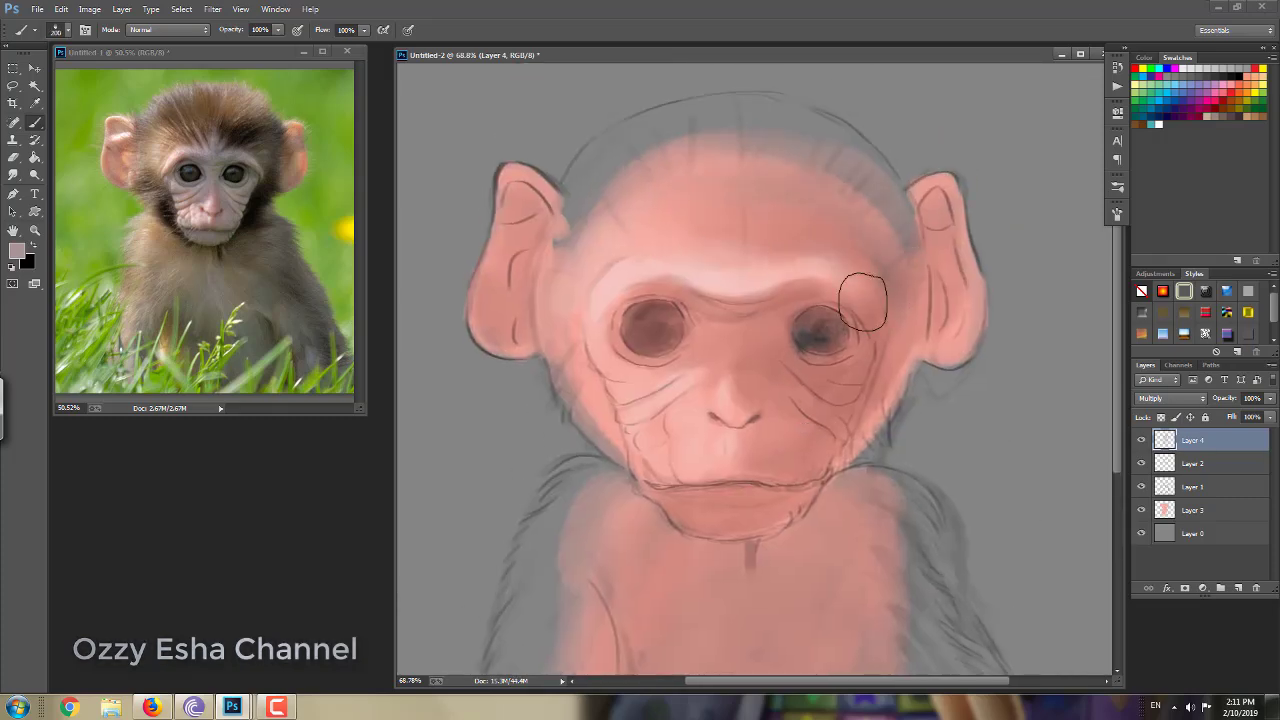
# - Duplicate the Multiply shading layer and reduce the copy's opacity to deepen the skin shadows
pyautogui.hotkey('ctrl', 'j')
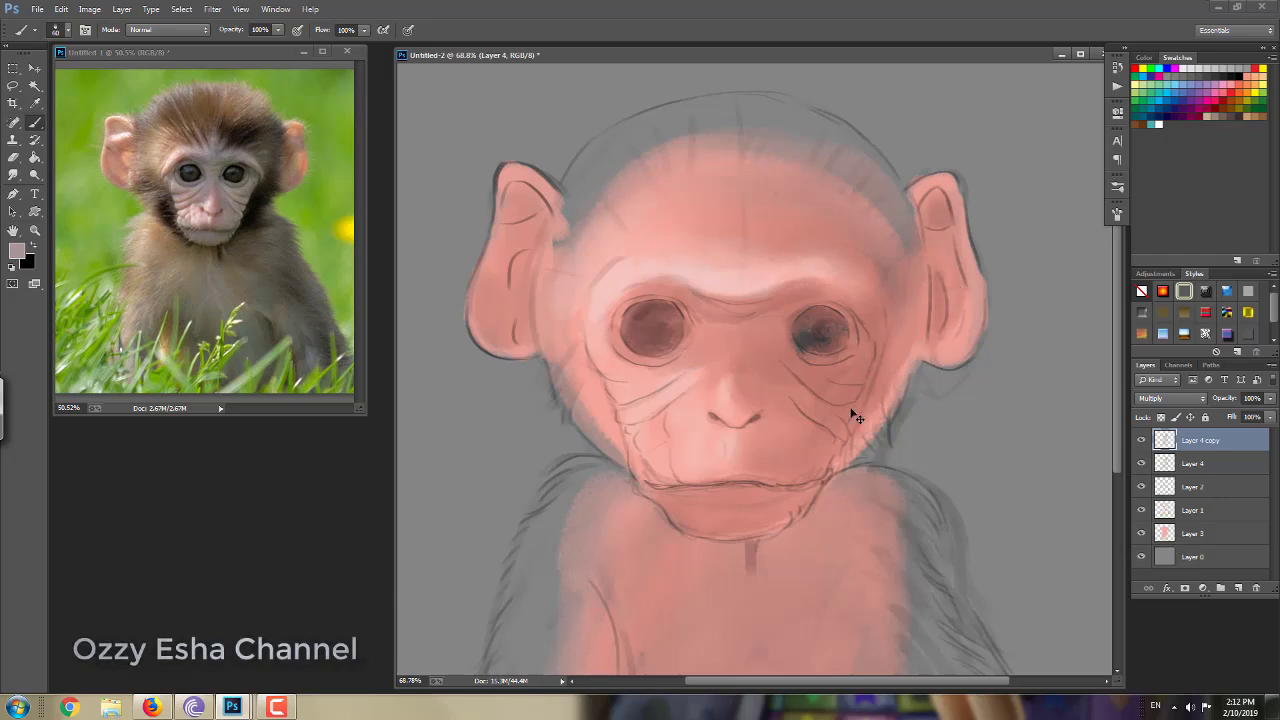
pyautogui.click(1270, 398)
pyautogui.moveTo(1262, 414); pyautogui.dragTo(1245, 414)
pyautogui.press('Delete')
# - Add a new layer in Overlay mode and set the foreground colour to muted blue 5e7487
pyautogui.hotkey('ctrl', 'shift', 'alt', 'n')
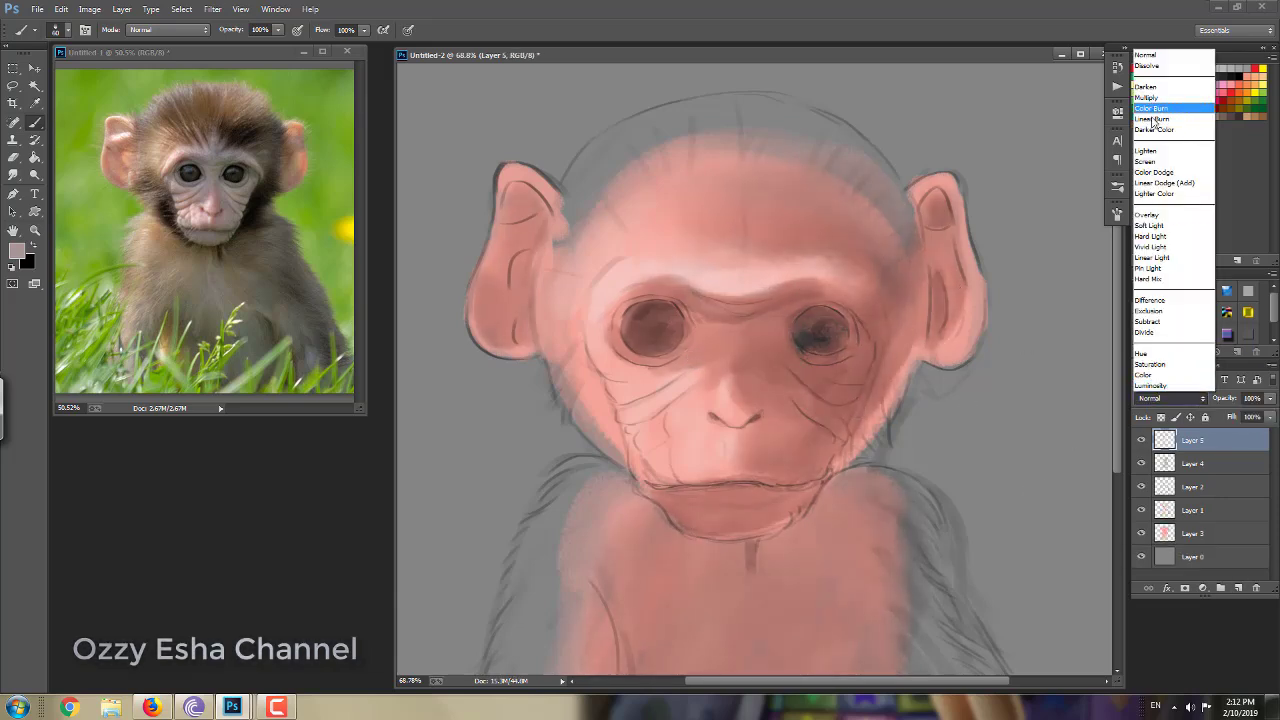
pyautogui.hotkey('alt', 'shift', 'o')
pyautogui.moveTo(718, 345); pyautogui.dragTo(716, 380)
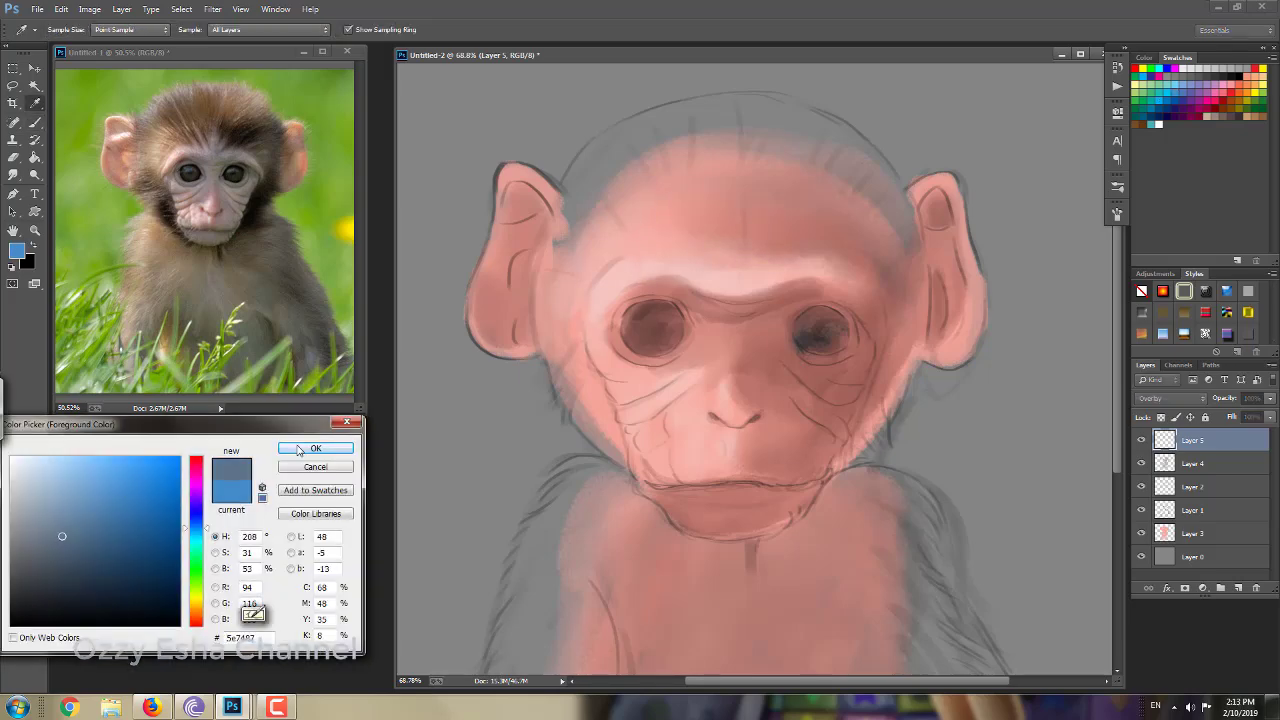
pyautogui.press('Return')
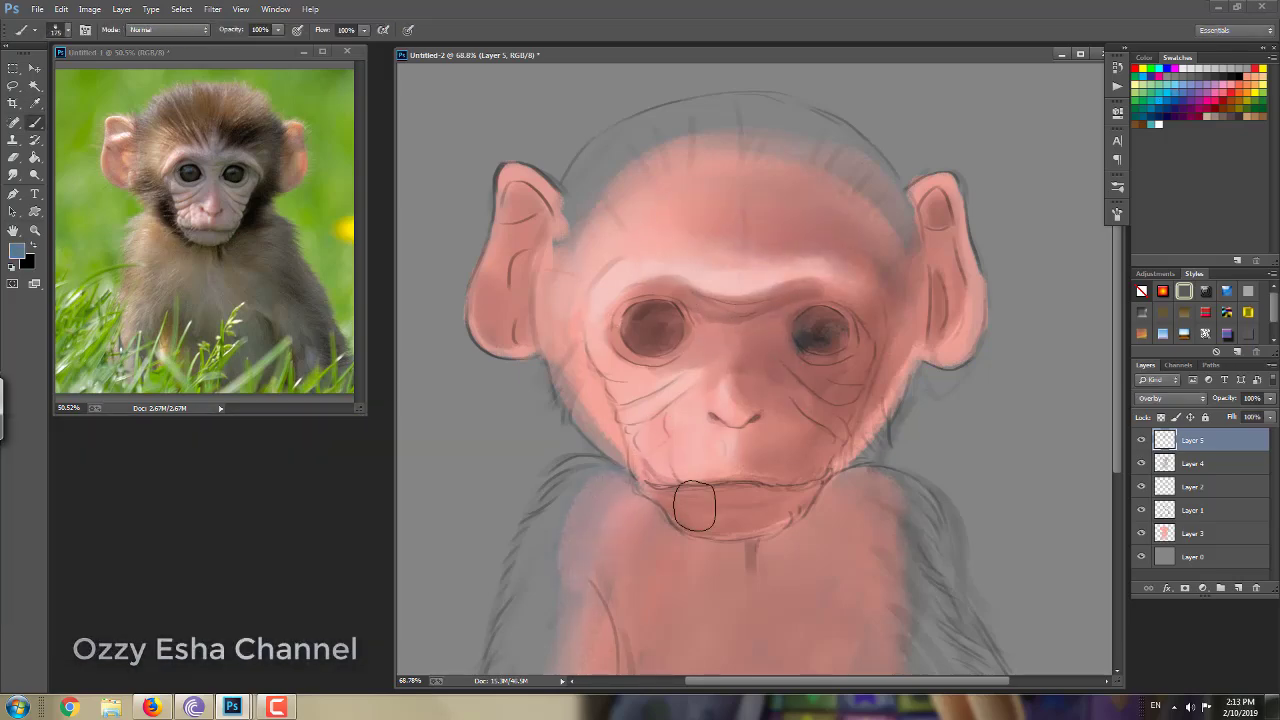
# - On a new layer, paint pale pink highlights on the nose, upper lip, cheek wrinkles and the rims of both eyes
pyautogui.hotkey('ctrl', 'shift', 'alt', 'n')
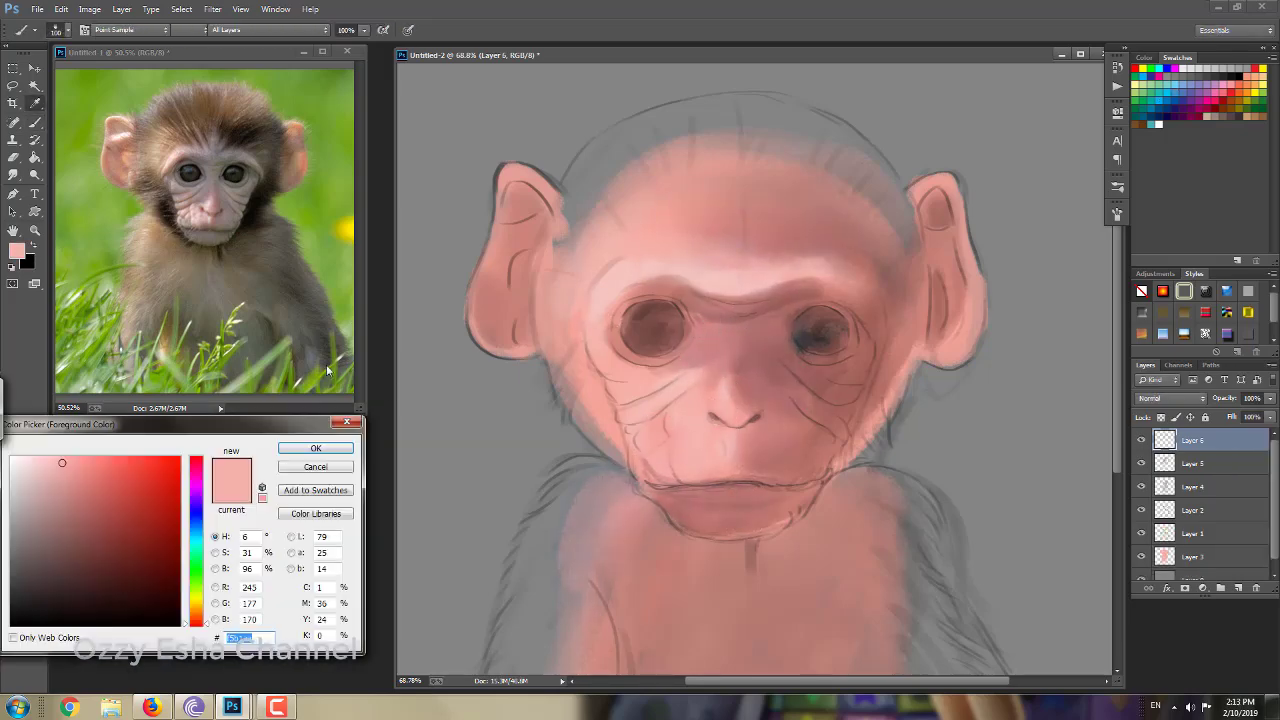
pyautogui.press('Return')
pyautogui.keyDown('ctrl'); pyautogui.click(687, 384); pyautogui.keyUp('ctrl')
pyautogui.rightClick(575, 340)
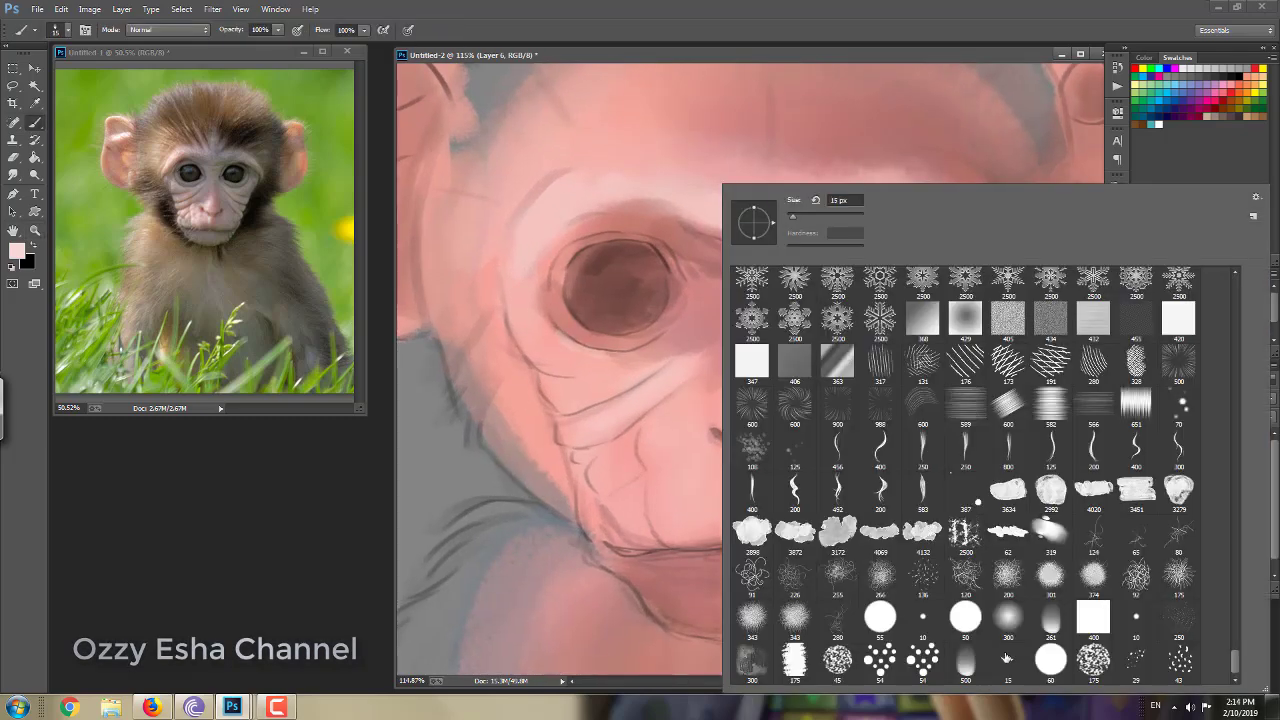
pyautogui.press('Escape')
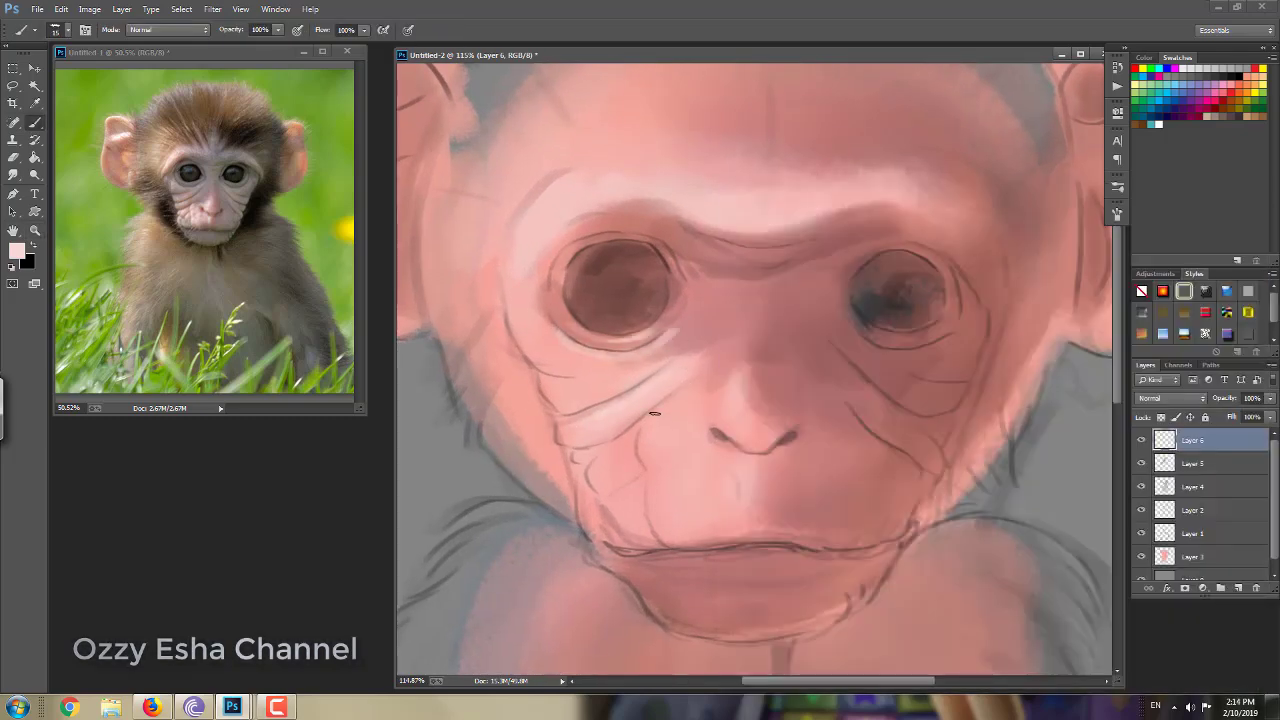
pyautogui.moveTo(742, 410); pyautogui.dragTo(748, 432)
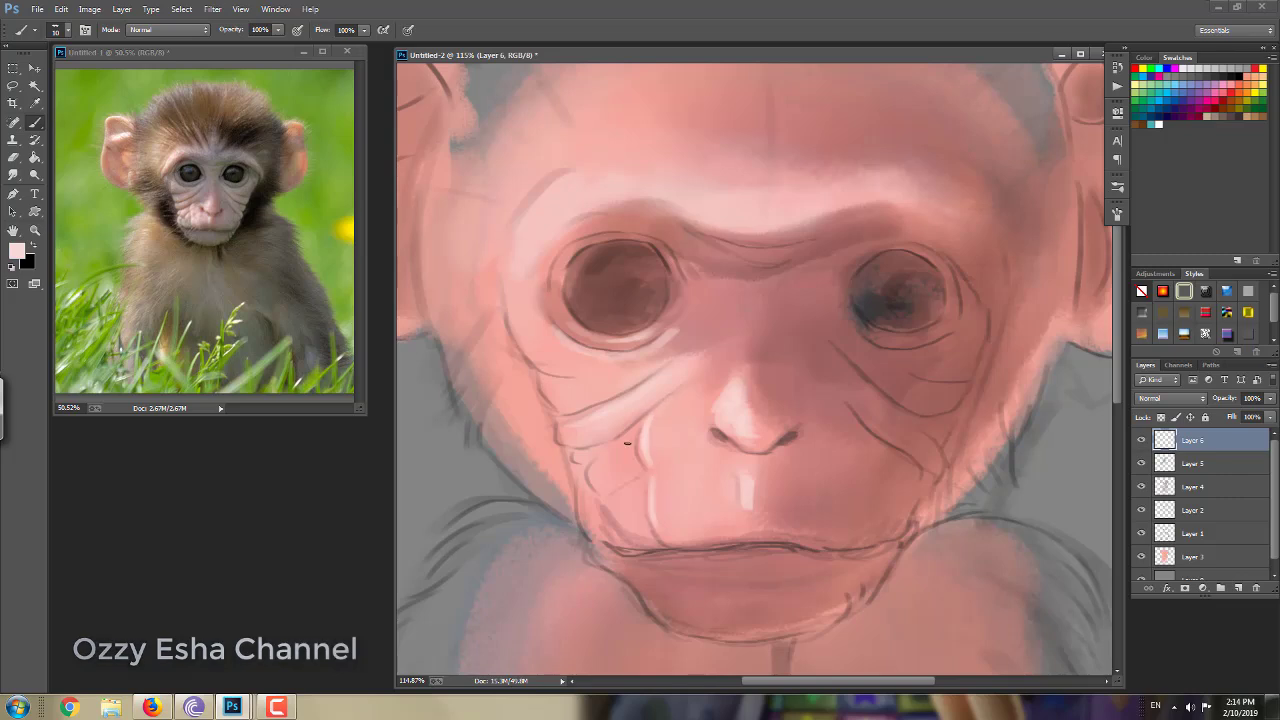
pyautogui.moveTo(640, 236); pyautogui.dragTo(558, 280)
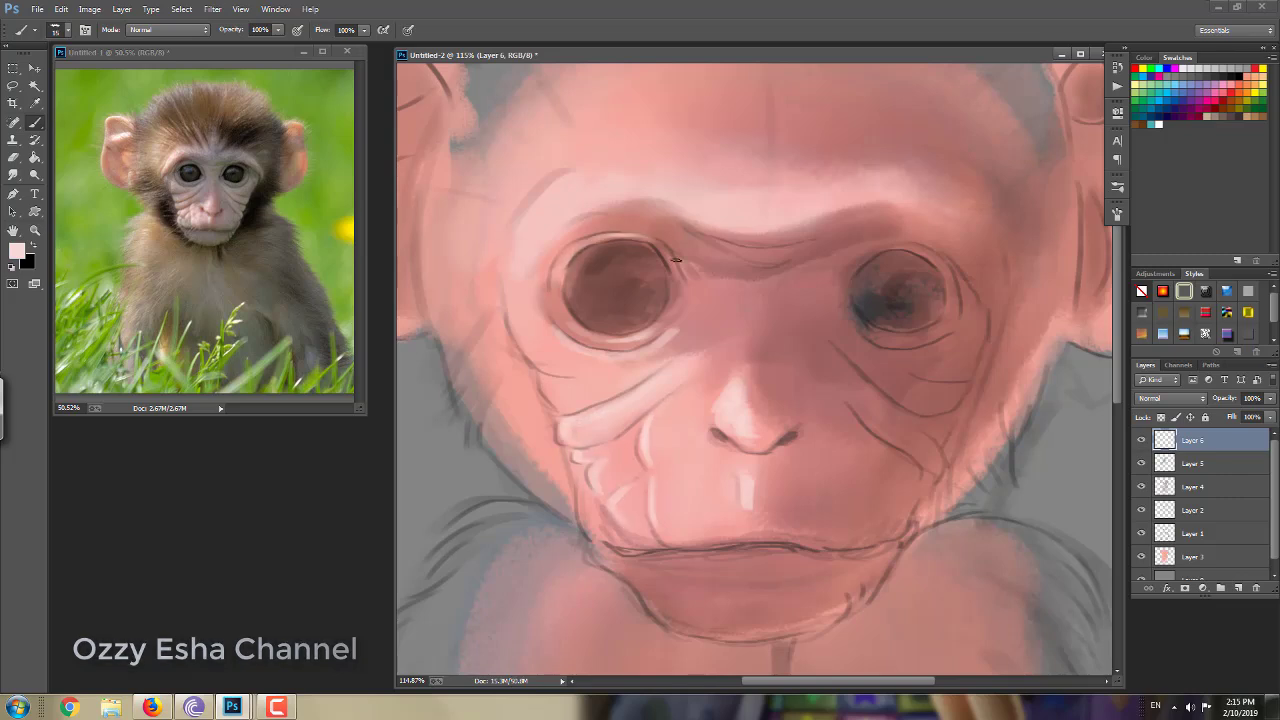
pyautogui.keyDown('alt'); pyautogui.click(868, 328); pyautogui.keyUp('alt')
pyautogui.moveTo(868, 328)
pyautogui.mouseDown()
pyautogui.moveTo(930, 335)
pyautogui.moveTo(900, 400)
pyautogui.moveTo(910, 375)
pyautogui.moveTo(932, 452)
pyautogui.mouseUp()
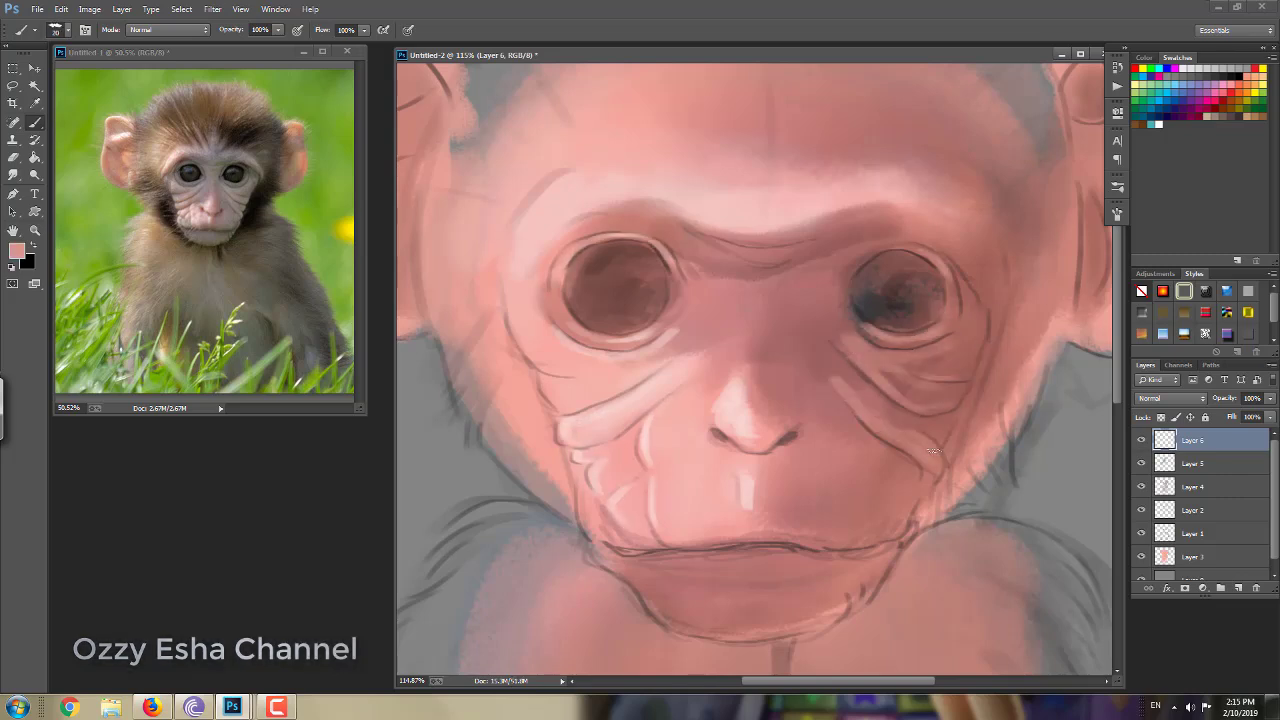
# - Paint both eyes black and fill their centres with brown sampled from the reference photo's fur
pyautogui.press(']')
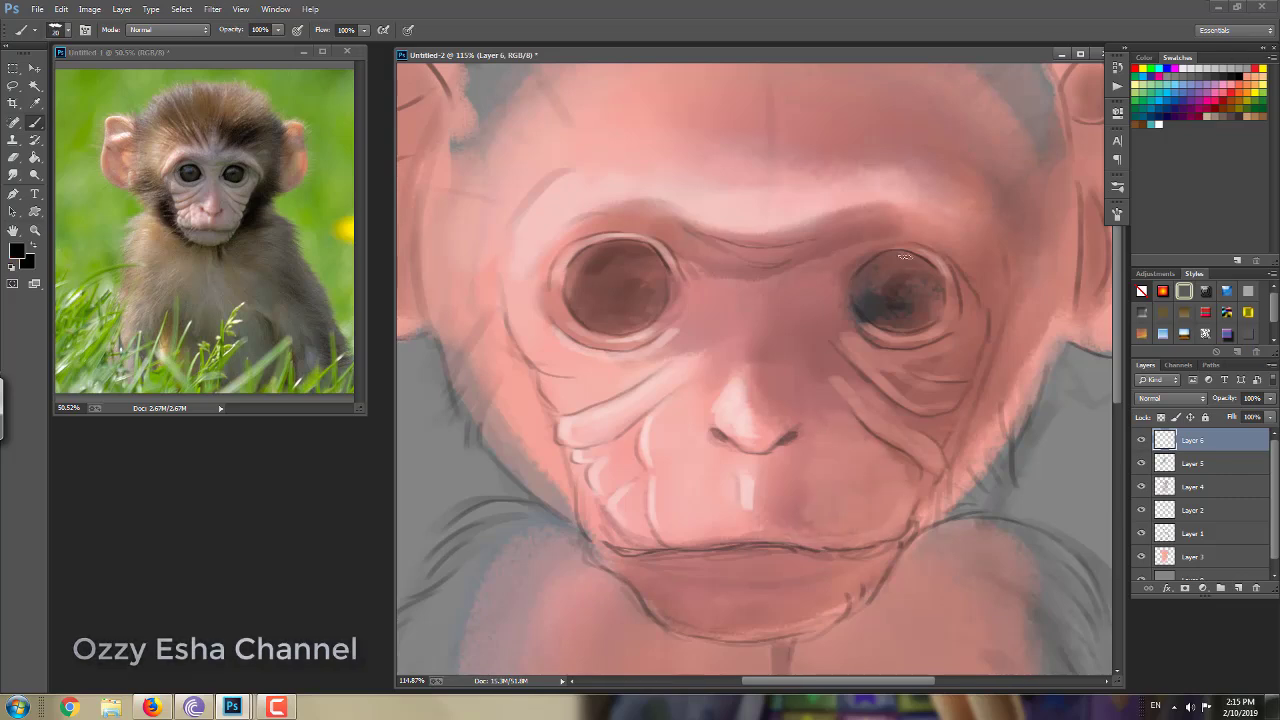
pyautogui.moveTo(903, 257)
pyautogui.mouseDown()
pyautogui.moveTo(856, 300)
pyautogui.moveTo(935, 315)
pyautogui.moveTo(868, 290)
pyautogui.moveTo(884, 268)
pyautogui.moveTo(910, 320)
pyautogui.mouseUp()
pyautogui.moveTo(585, 256)
pyautogui.mouseDown()
pyautogui.moveTo(645, 245)
pyautogui.moveTo(670, 280)
pyautogui.mouseUp()
pyautogui.moveTo(590, 255); pyautogui.dragTo(570, 320)
pyautogui.moveTo(655, 260); pyautogui.dragTo(610, 330)
pyautogui.moveTo(640, 255)
pyautogui.mouseDown()
pyautogui.moveTo(590, 298)
pyautogui.moveTo(630, 305)
pyautogui.mouseUp()
pyautogui.keyDown('alt'); pyautogui.click(206, 129); pyautogui.keyUp('alt')
pyautogui.moveTo(882, 288); pyautogui.dragTo(908, 307)
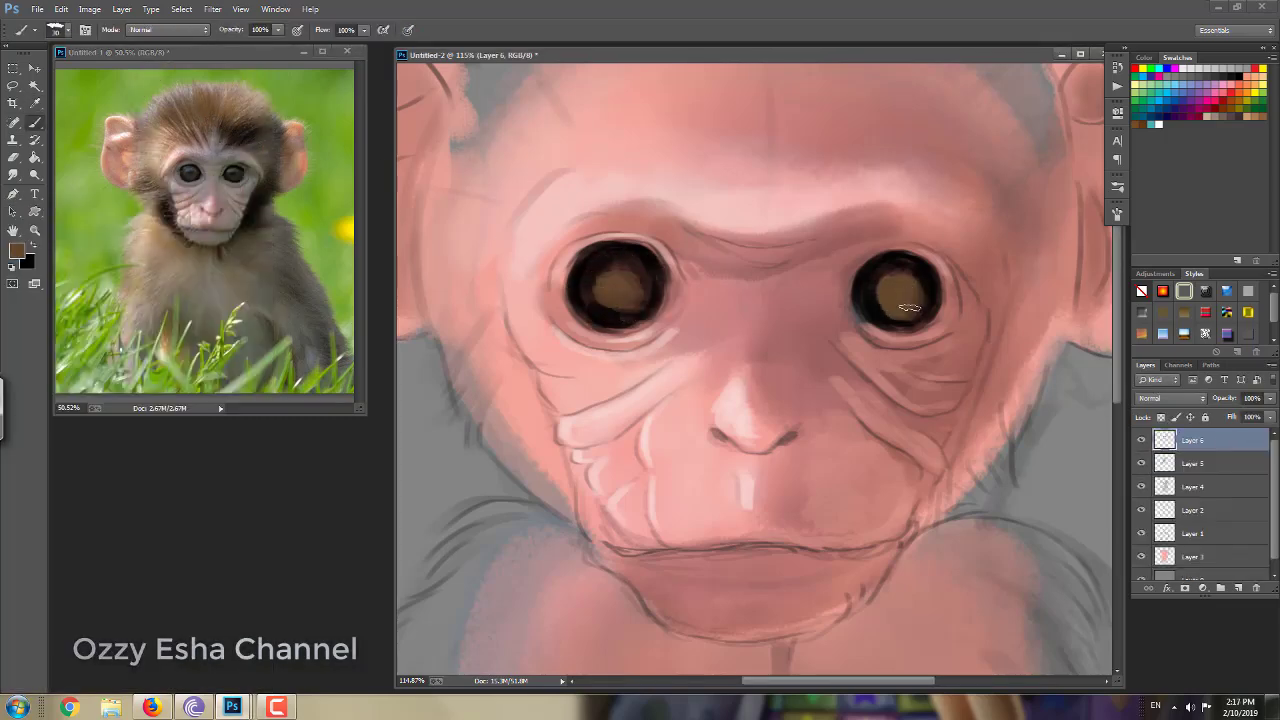
# - Darken the brown irises of both eyes and blend them into their black surrounds
pyautogui.rightClick(910, 307)
pyautogui.press('Return')
pyautogui.moveTo(600, 270)
pyautogui.mouseDown()
pyautogui.moveTo(630, 300)
pyautogui.moveTo(615, 285)
pyautogui.mouseUp()
pyautogui.moveTo(895, 280)
pyautogui.mouseDown()
pyautogui.moveTo(883, 311)
pyautogui.moveTo(917, 309)
pyautogui.mouseUp()
pyautogui.rightClick(883, 311)
pyautogui.press('Return')
pyautogui.rightClick(908, 277)
pyautogui.press('Return')
pyautogui.keyDown('alt'); pyautogui.click(910, 271); pyautogui.keyUp('alt')
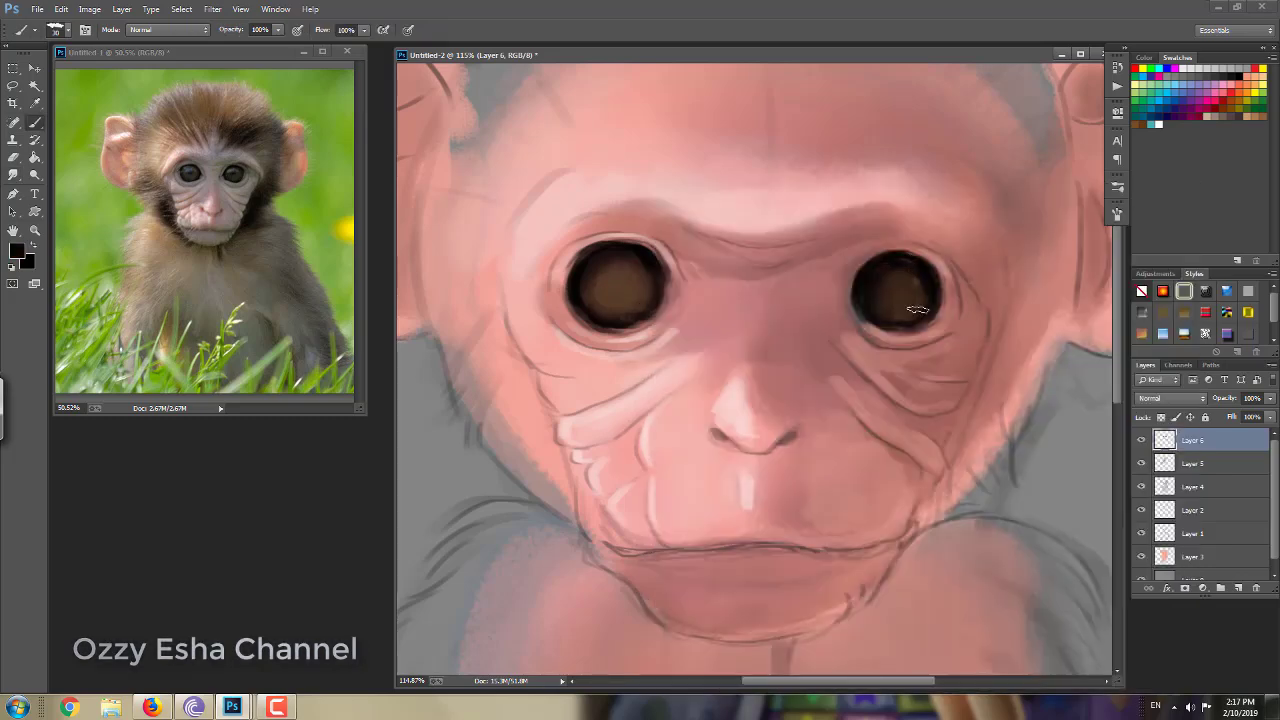
pyautogui.moveTo(605, 266); pyautogui.dragTo(635, 305)
# - Select the Overlay layer and refine the brow crease and the left-hand cheek with sampled skin tones
pyautogui.keyDown('alt'); pyautogui.click(793, 437); pyautogui.keyUp('alt')
pyautogui.scroll(-3, 793, 437)
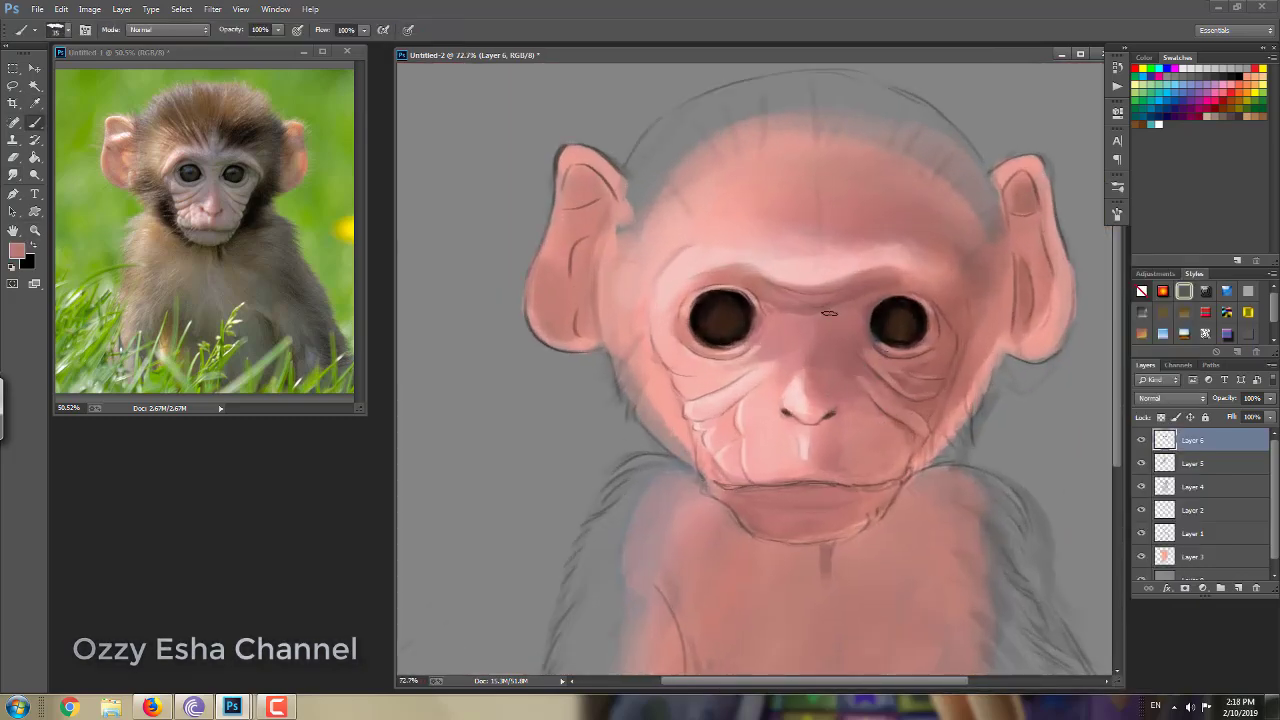
pyautogui.hotkey('alt', '[')
pyautogui.keyDown('alt'); pyautogui.click(811, 326); pyautogui.keyUp('alt')
pyautogui.moveTo(730, 263); pyautogui.dragTo(962, 272)
pyautogui.keyDown('alt'); pyautogui.click(750, 411); pyautogui.keyUp('alt')
pyautogui.moveTo(750, 395); pyautogui.dragTo(762, 482)
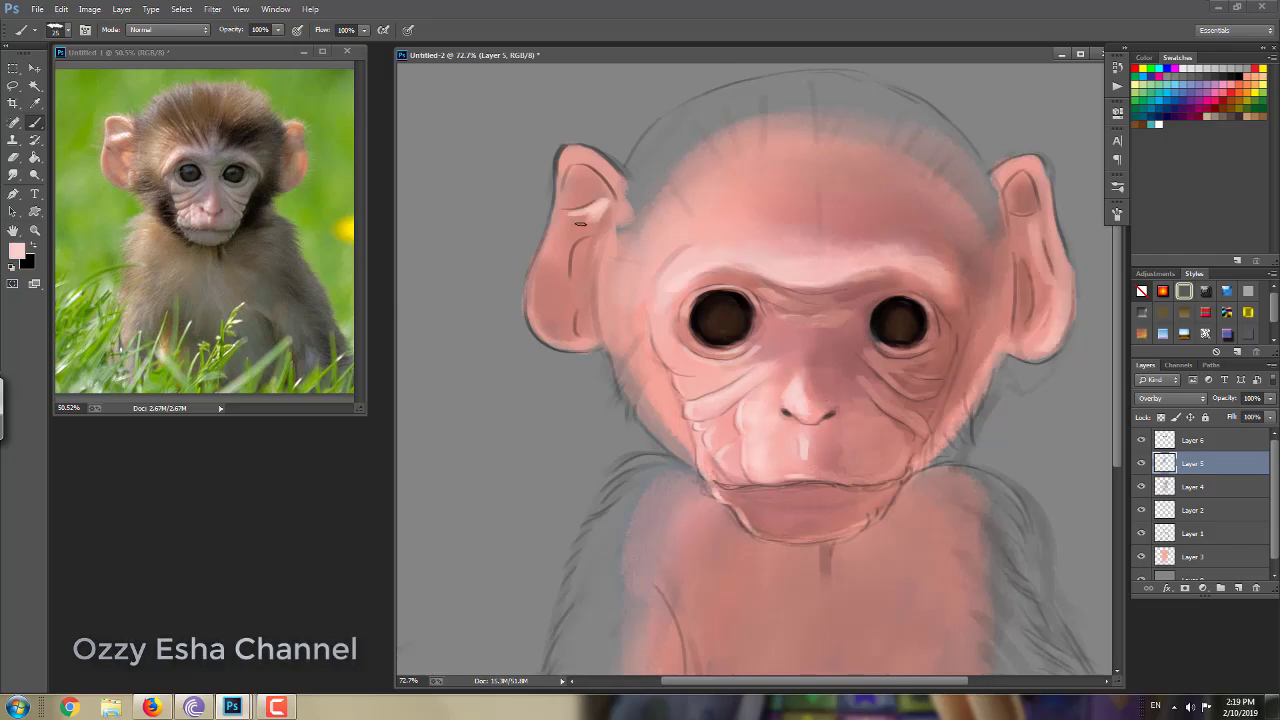
# - Paint pale pink highlights on both ears and merge all the painted layers above the grey background
pyautogui.moveTo(580, 224); pyautogui.dragTo(580, 290)
pyautogui.moveTo(570, 150); pyautogui.dragTo(622, 188)
pyautogui.moveTo(1000, 160)
pyautogui.mouseDown()
pyautogui.moveTo(1025, 182)
pyautogui.moveTo(1038, 255)
pyautogui.mouseUp()
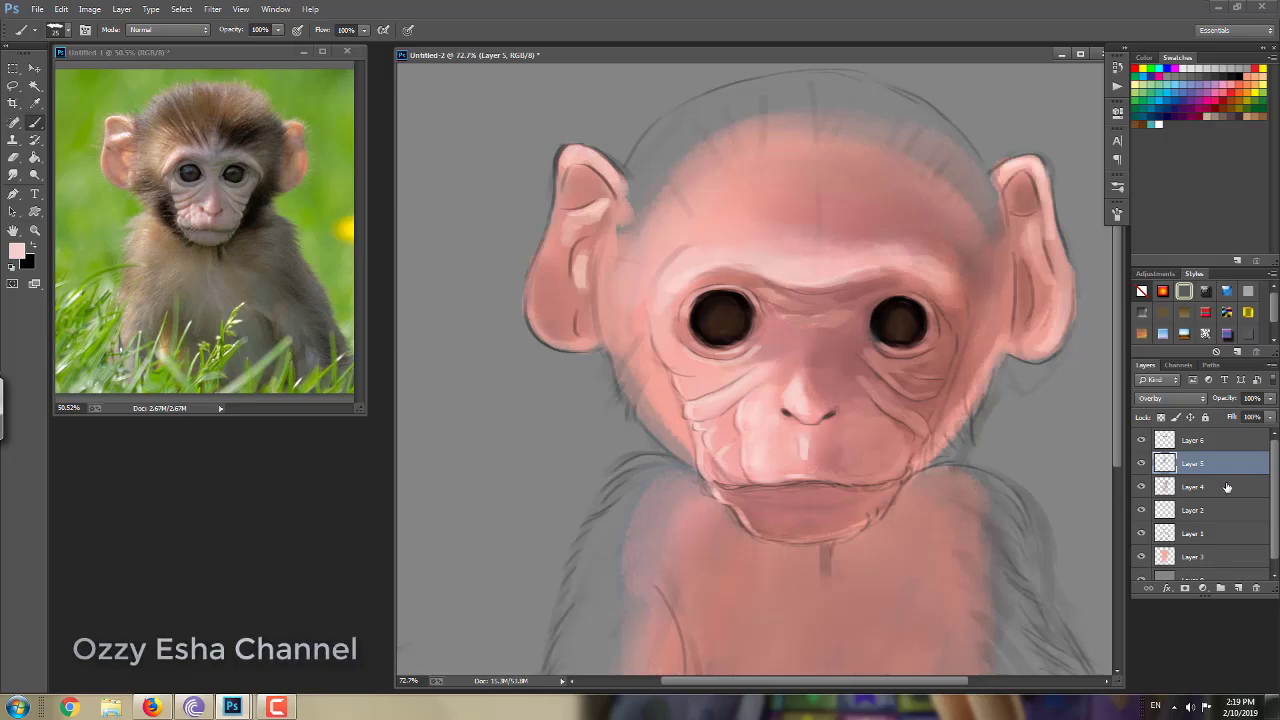
pyautogui.hotkey('ctrl', 'shift', 'e')
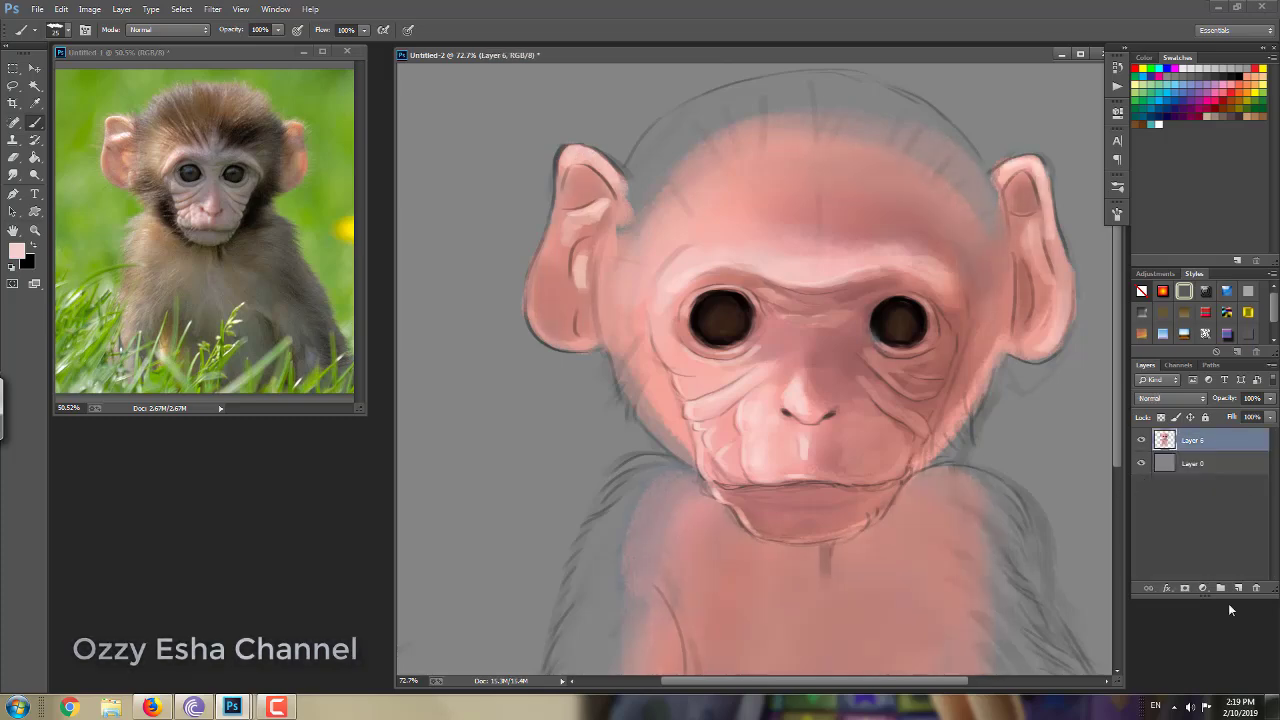
# - Add a new layer and paint brown fur over the head, cheeks, shoulders and body with a textured fur brush
pyautogui.click(1238, 588)
pyautogui.scroll(-1, 731, 183)
pyautogui.keyDown('alt'); pyautogui.click(771, 274); pyautogui.keyUp('alt')
pyautogui.scroll(-1, 771, 274)
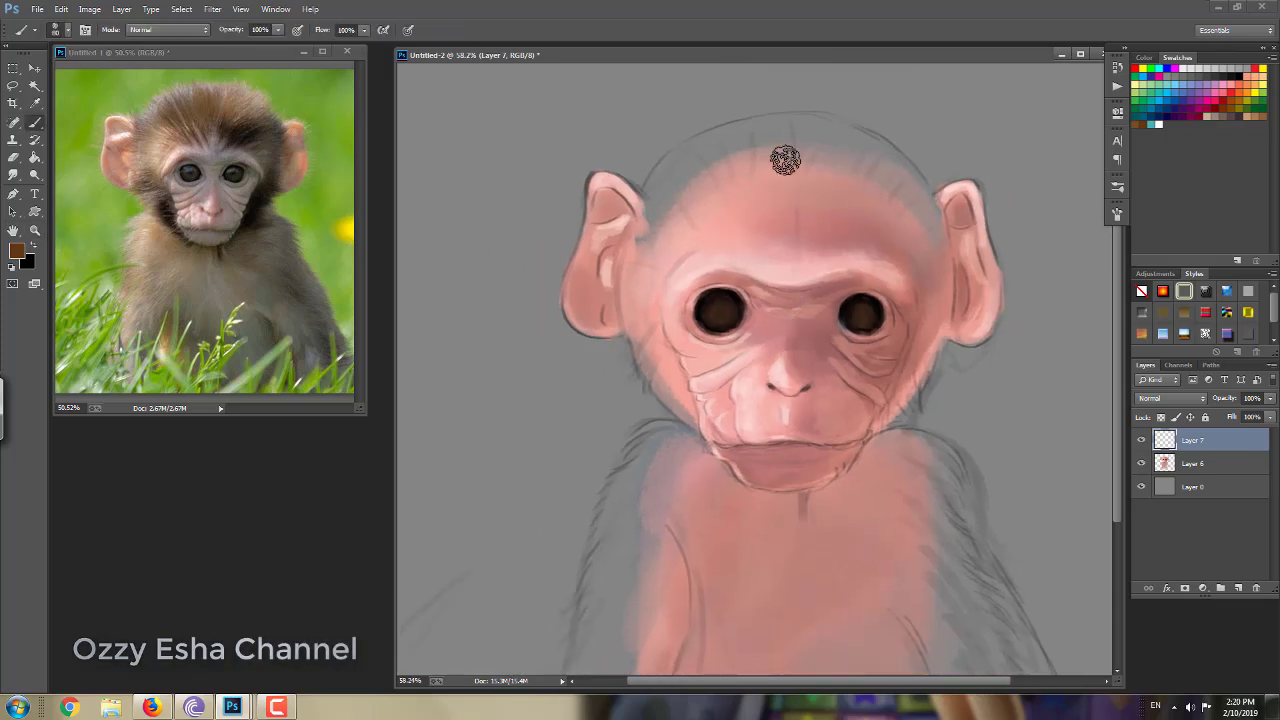
pyautogui.moveTo(785, 160)
pyautogui.mouseDown()
pyautogui.moveTo(900, 157)
pyautogui.moveTo(731, 131)
pyautogui.moveTo(703, 160)
pyautogui.moveTo(798, 177)
pyautogui.moveTo(889, 254)
pyautogui.moveTo(951, 260)
pyautogui.moveTo(669, 220)
pyautogui.moveTo(651, 326)
pyautogui.moveTo(686, 410)
pyautogui.moveTo(952, 344)
pyautogui.moveTo(937, 286)
pyautogui.moveTo(849, 129)
pyautogui.moveTo(749, 171)
pyautogui.moveTo(661, 215)
pyautogui.moveTo(749, 177)
pyautogui.moveTo(906, 186)
pyautogui.moveTo(934, 297)
pyautogui.moveTo(674, 423)
pyautogui.moveTo(612, 490)
pyautogui.mouseUp()
pyautogui.scroll(-3, 612, 490)
pyautogui.moveTo(645, 372)
pyautogui.mouseDown()
pyautogui.moveTo(659, 423)
pyautogui.moveTo(610, 545)
pyautogui.mouseUp()
pyautogui.moveTo(823, 369)
pyautogui.mouseDown()
pyautogui.moveTo(860, 437)
pyautogui.moveTo(808, 414)
pyautogui.moveTo(672, 405)
pyautogui.moveTo(751, 389)
pyautogui.moveTo(730, 440)
pyautogui.moveTo(762, 499)
pyautogui.moveTo(843, 457)
pyautogui.moveTo(671, 523)
pyautogui.moveTo(657, 463)
pyautogui.moveTo(782, 452)
pyautogui.moveTo(831, 552)
pyautogui.moveTo(672, 532)
pyautogui.moveTo(903, 457)
pyautogui.moveTo(826, 500)
pyautogui.mouseUp()
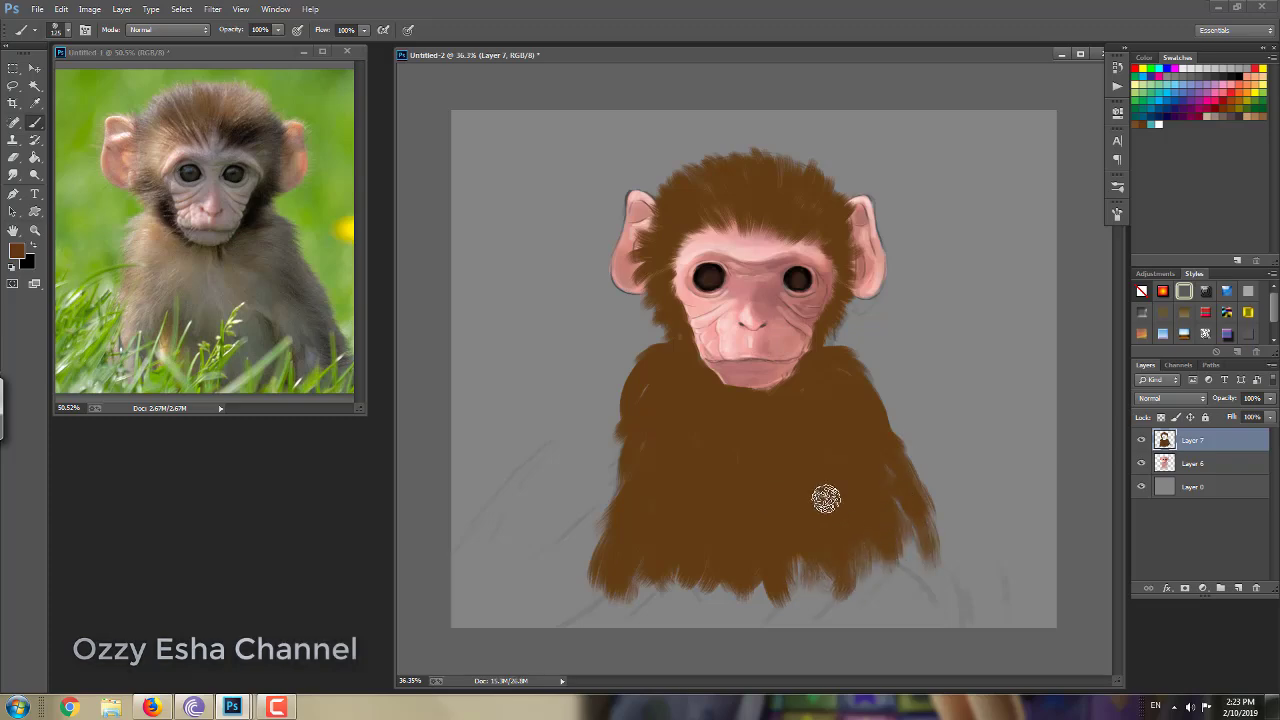
# - Lock the fur layer's transparent pixels and tint the right-hand side of the body with a greyish brown
pyautogui.keyDown('alt'); pyautogui.click(694, 345); pyautogui.keyUp('alt')
pyautogui.press('/')
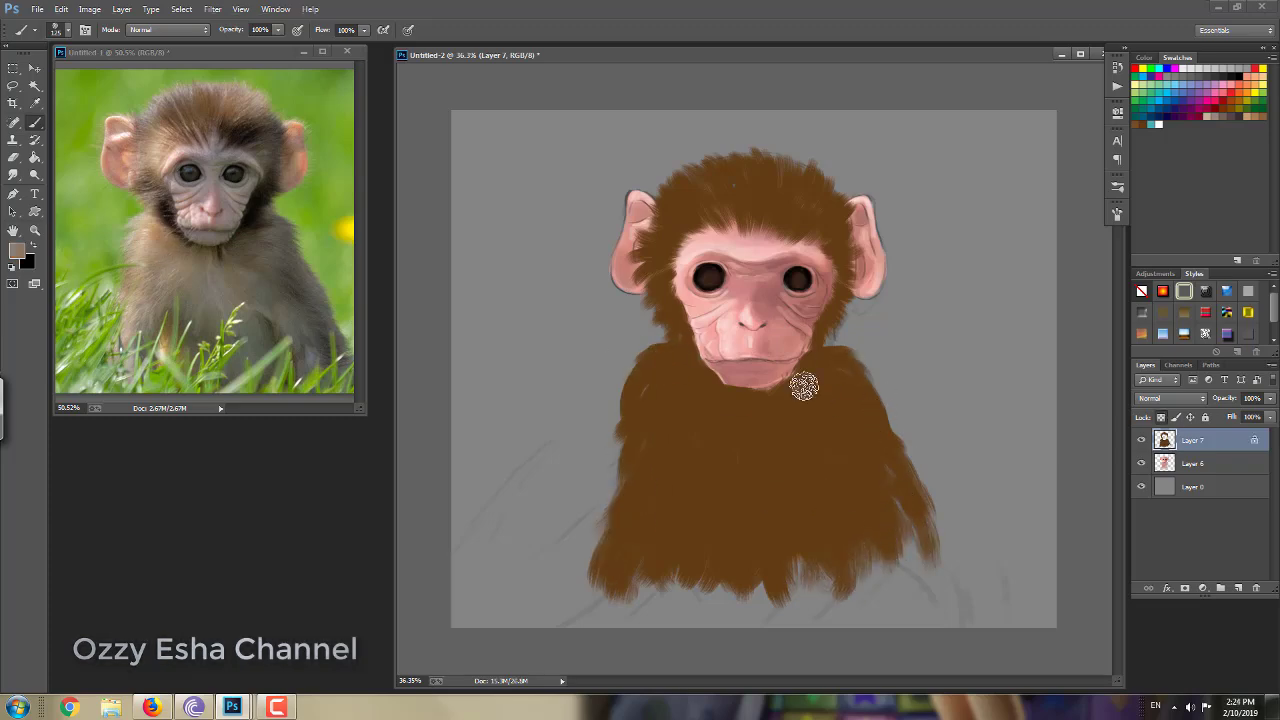
pyautogui.moveTo(804, 387)
pyautogui.mouseDown()
pyautogui.moveTo(677, 400)
pyautogui.moveTo(894, 266)
pyautogui.mouseUp()
# - Add a Multiply layer clipped to the fur and darken the fur above the forehead, beside the face and around the neck
pyautogui.click(1238, 588)
pyautogui.click(1172, 398)
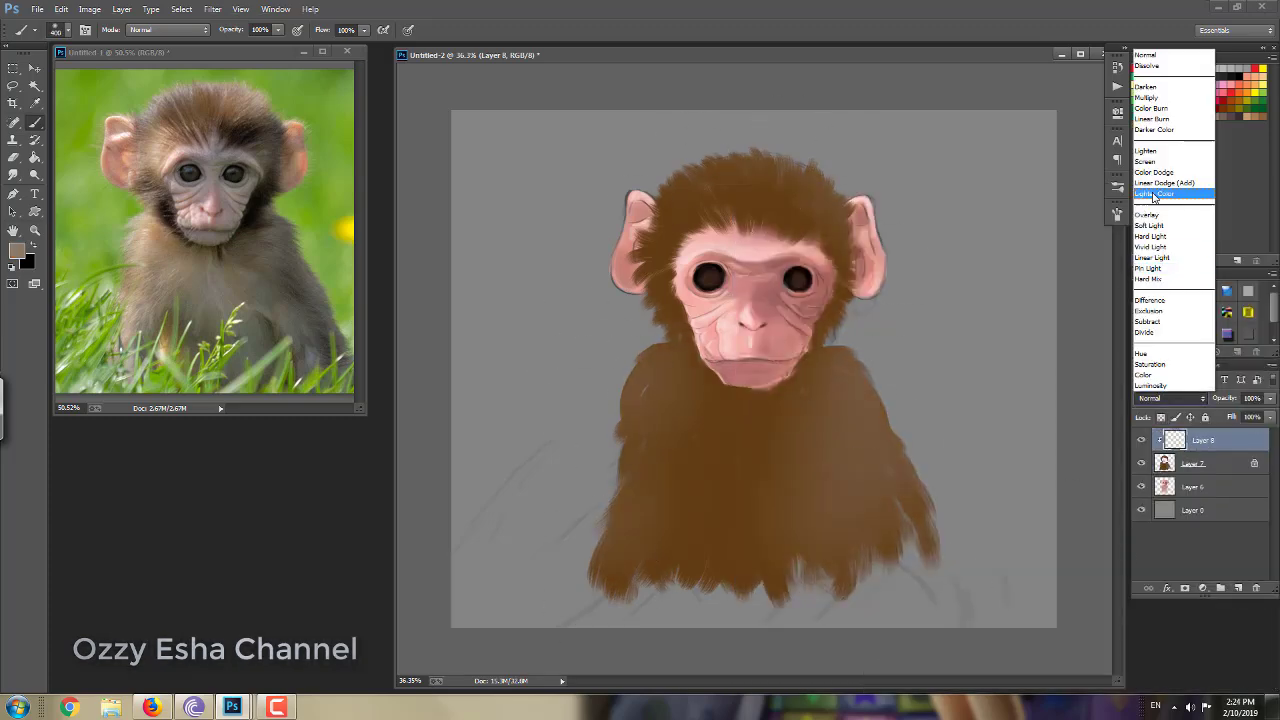
pyautogui.click(1146, 97)
pyautogui.rightClick(720, 177)
pyautogui.press('Escape')
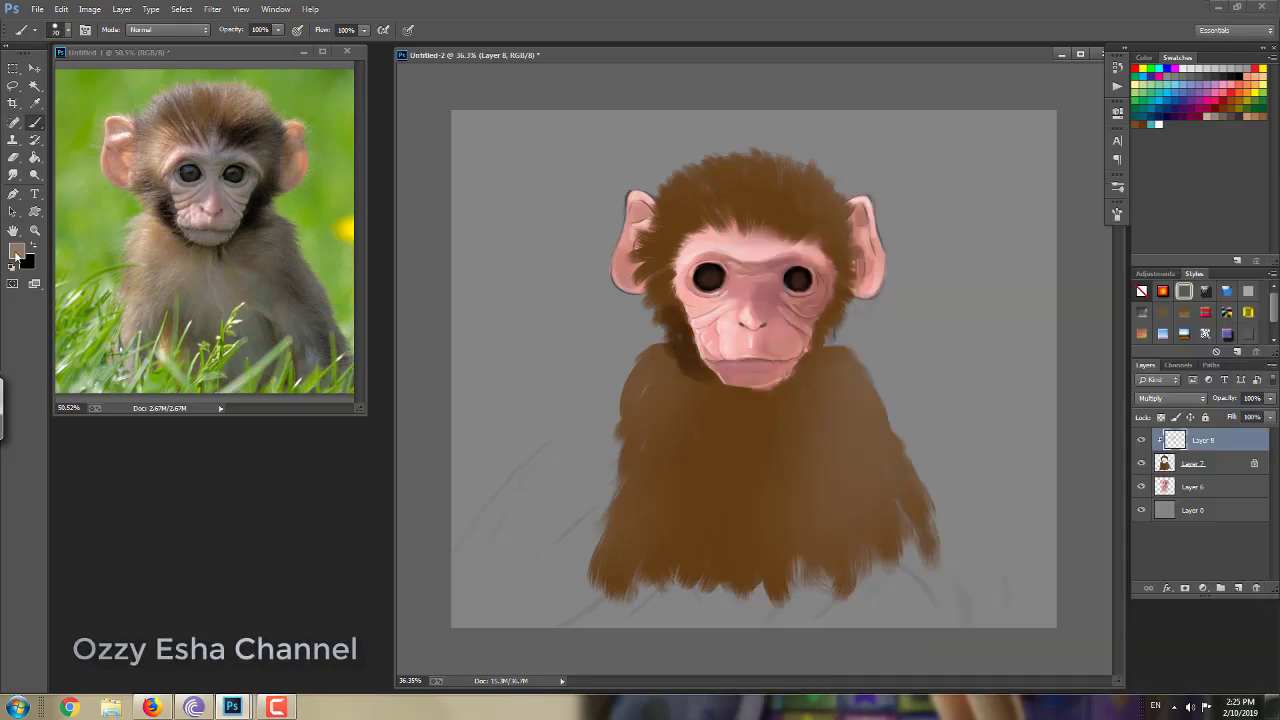
pyautogui.moveTo(840, 350)
pyautogui.mouseDown()
pyautogui.moveTo(800, 200)
pyautogui.moveTo(706, 200)
pyautogui.moveTo(766, 402)
pyautogui.moveTo(645, 370)
pyautogui.mouseUp()
# - Smudge the edges of the fur shadows on the head and neck and merge the shading into the fur layer
pyautogui.press('r')
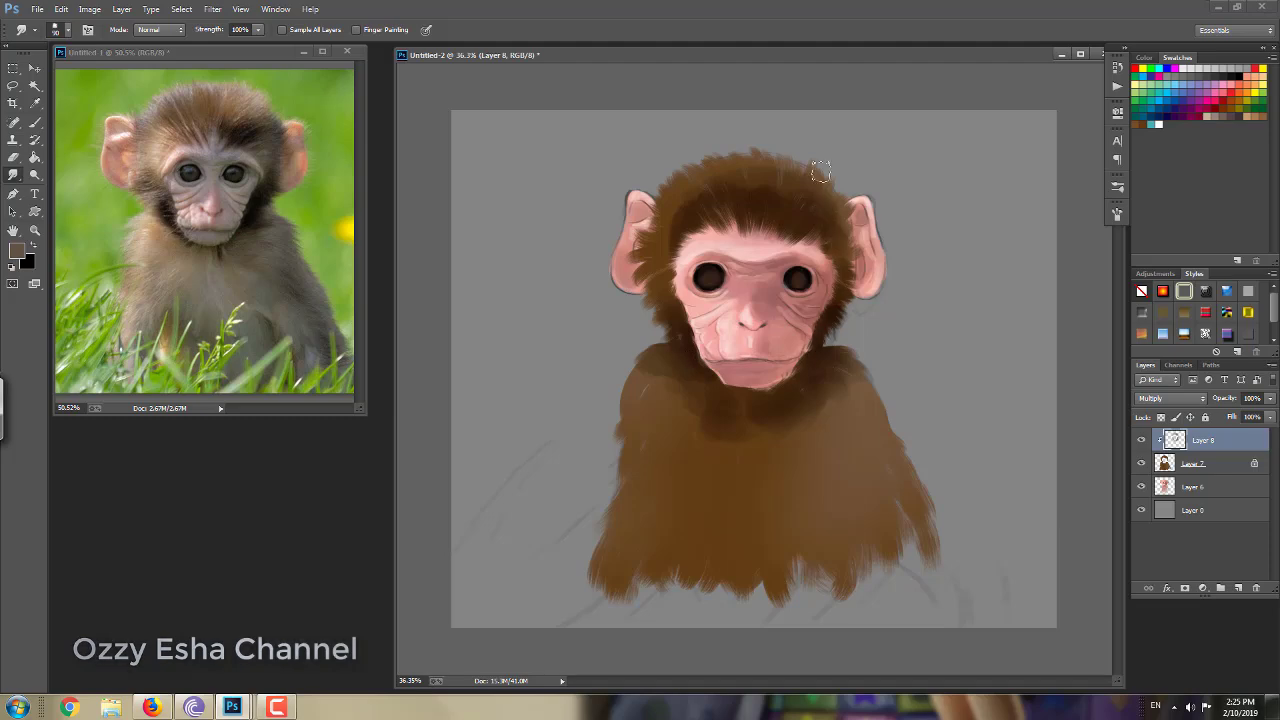
pyautogui.moveTo(660, 225); pyautogui.dragTo(682, 205)
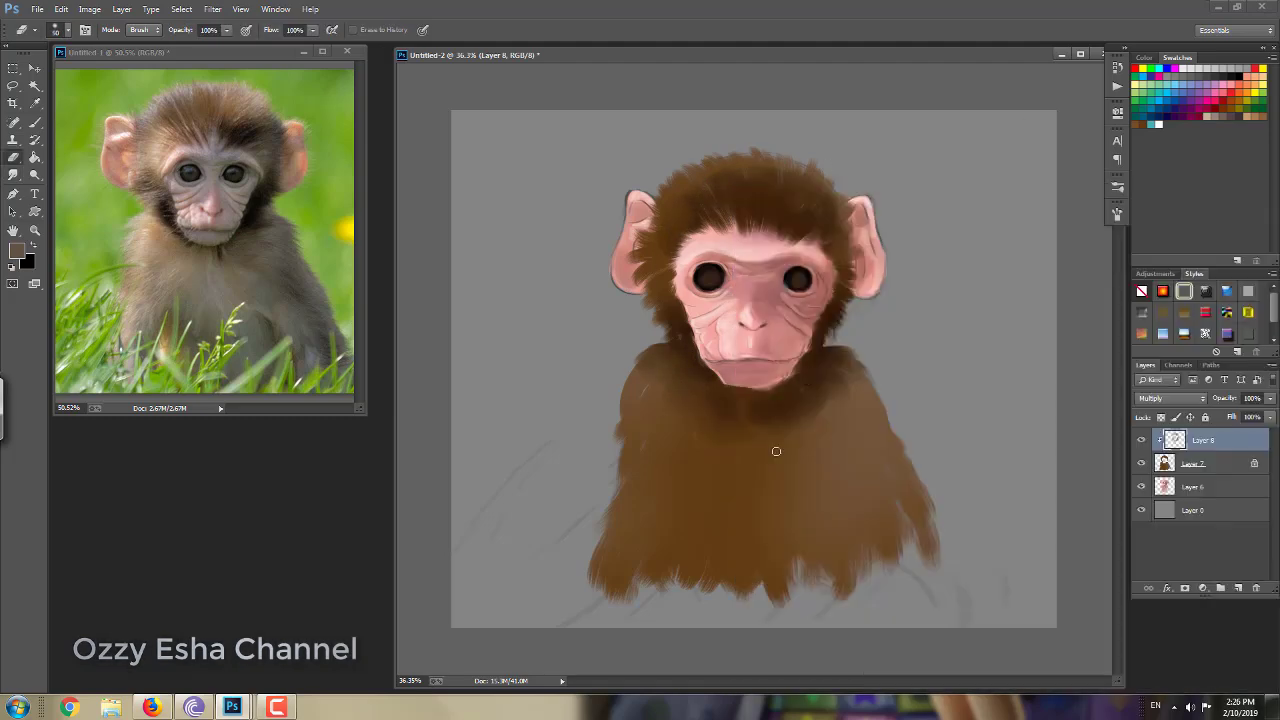
pyautogui.hotkey('ctrl', 'l')
pyautogui.press('Escape')
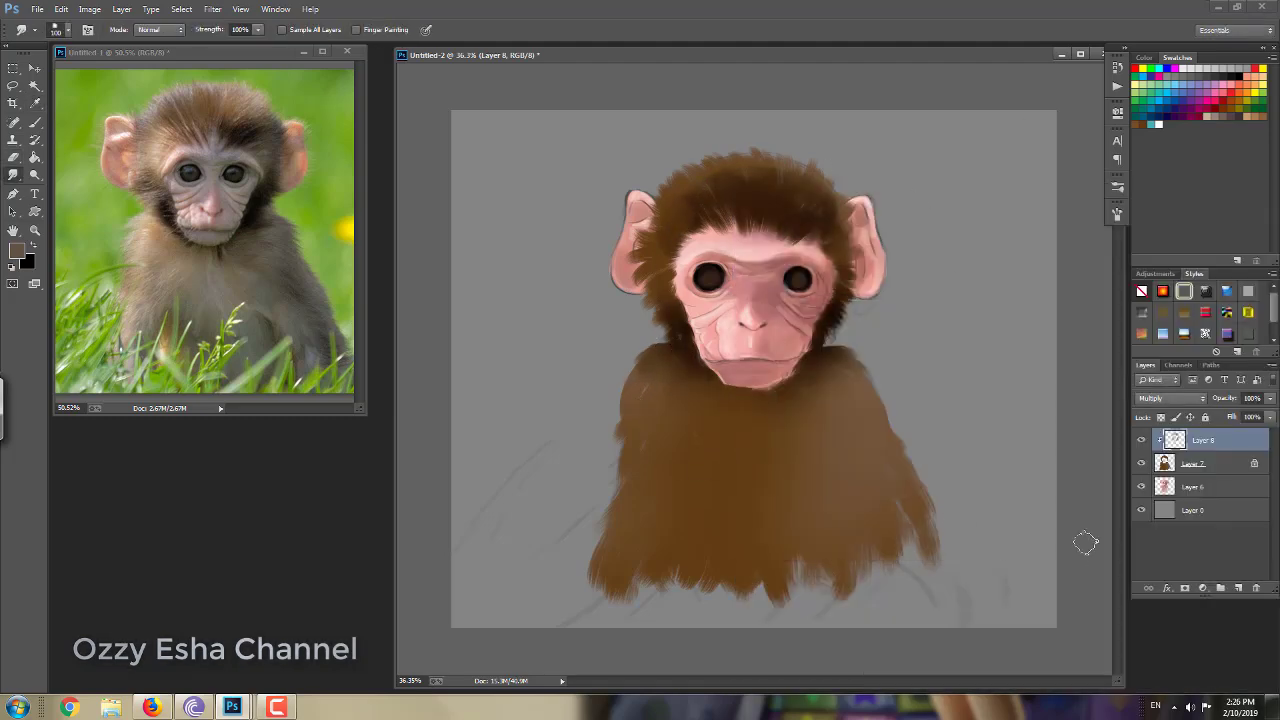
pyautogui.hotkey('ctrl', 'e')
# - Add a new Multiply layer directly above the face layer
pyautogui.hotkey('alt', '[')
pyautogui.press('z')
pyautogui.click(750, 271)
pyautogui.press('b')
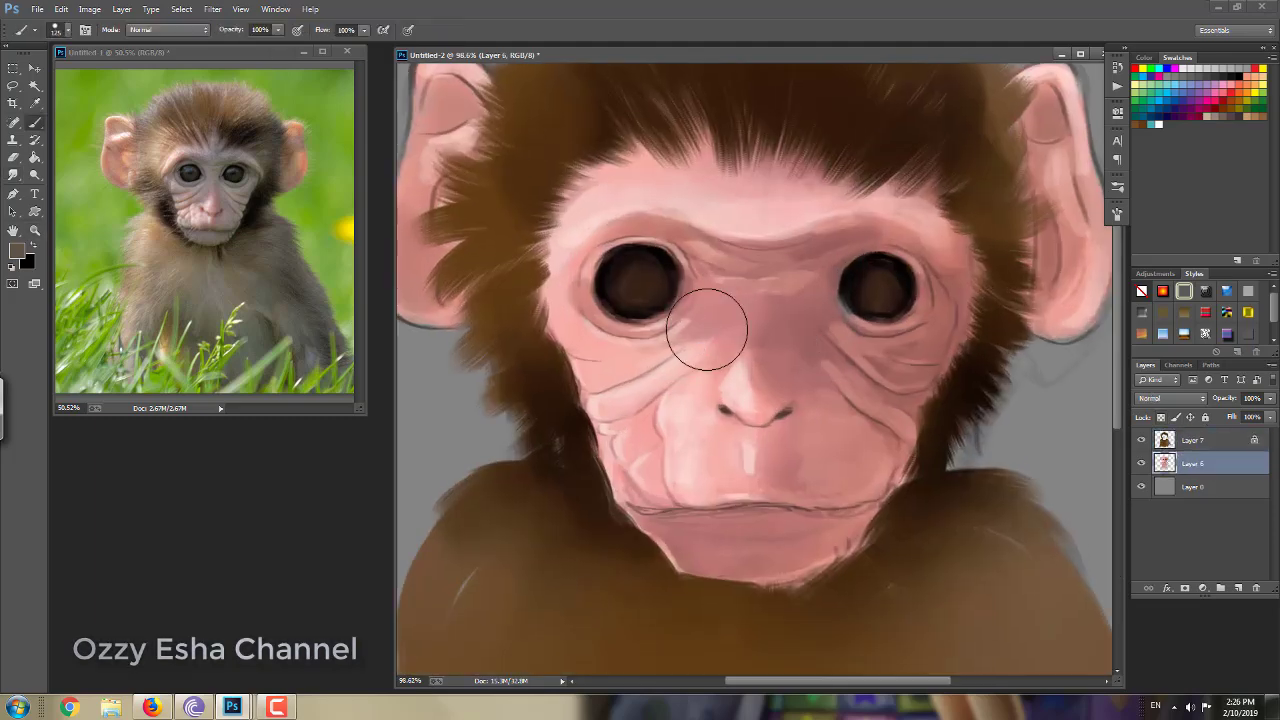
pyautogui.hotkey('ctrl', 'shift', 'alt', 'n')
pyautogui.hotkey('shift', 'alt', 'm')
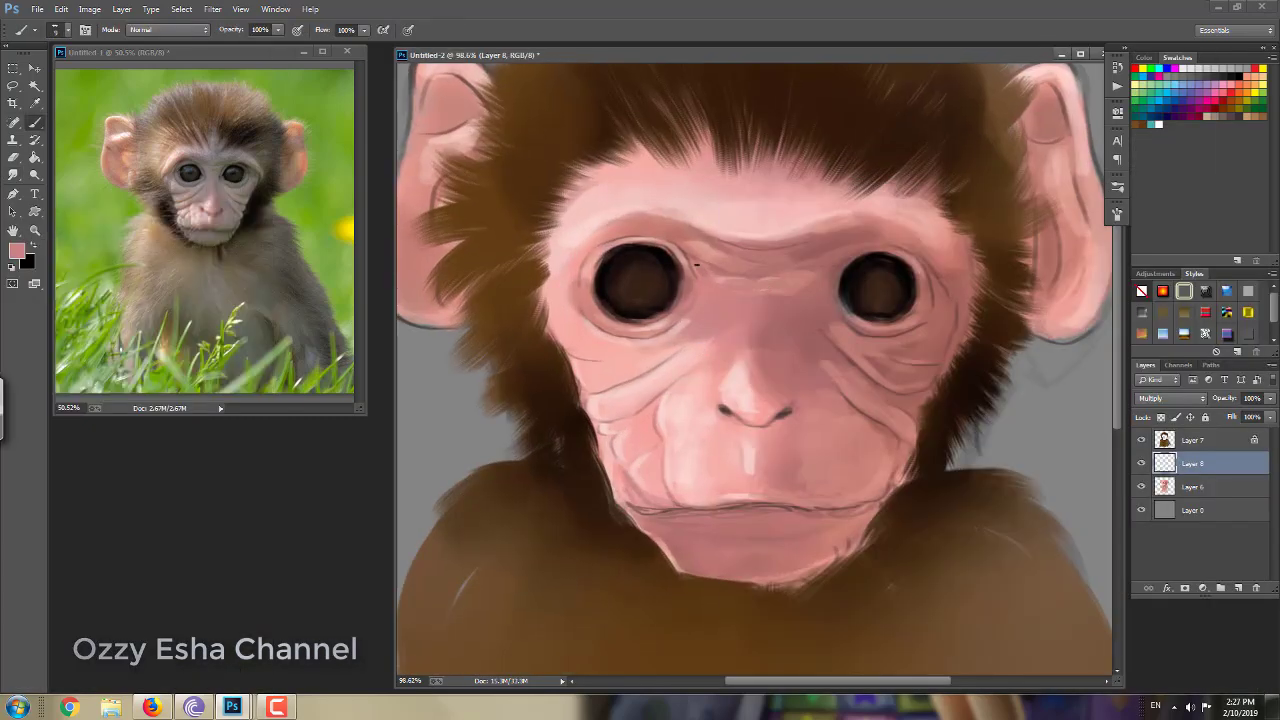
# - Select the face layer and blend the skin between the eyes and along the nose bridge with the Mixer Brush
pyautogui.hotkey('alt', '[')
pyautogui.doubleClick(1005, 630)
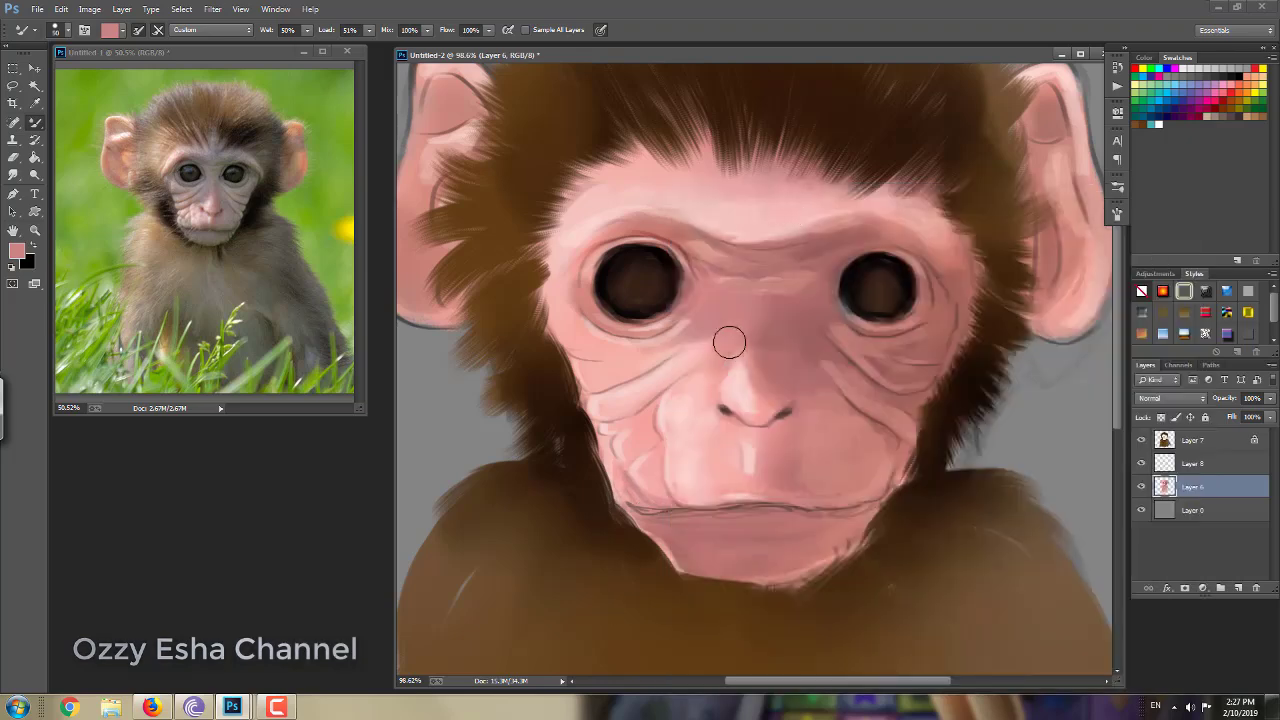
pyautogui.rightClick(726, 337)
pyautogui.press('Escape')
pyautogui.moveTo(682, 231)
pyautogui.mouseDown()
pyautogui.moveTo(743, 220)
pyautogui.moveTo(836, 221)
pyautogui.moveTo(712, 316)
pyautogui.mouseUp()
# - Lasso the right-hand eye, move it closer to the nose bridge, and blend the skin around both eyes
pyautogui.press('l')
pyautogui.moveTo(845, 245)
pyautogui.mouseDown()
pyautogui.moveTo(835, 318)
pyautogui.moveTo(891, 294)
pyautogui.moveTo(850, 288)
pyautogui.mouseUp()
pyautogui.hotkey('ctrl', 't')
pyautogui.press('Return')
pyautogui.moveTo(595, 250)
pyautogui.mouseDown()
pyautogui.moveTo(657, 251)
pyautogui.moveTo(580, 303)
pyautogui.moveTo(643, 263)
pyautogui.moveTo(755, 297)
pyautogui.moveTo(938, 292)
pyautogui.moveTo(836, 313)
pyautogui.mouseUp()
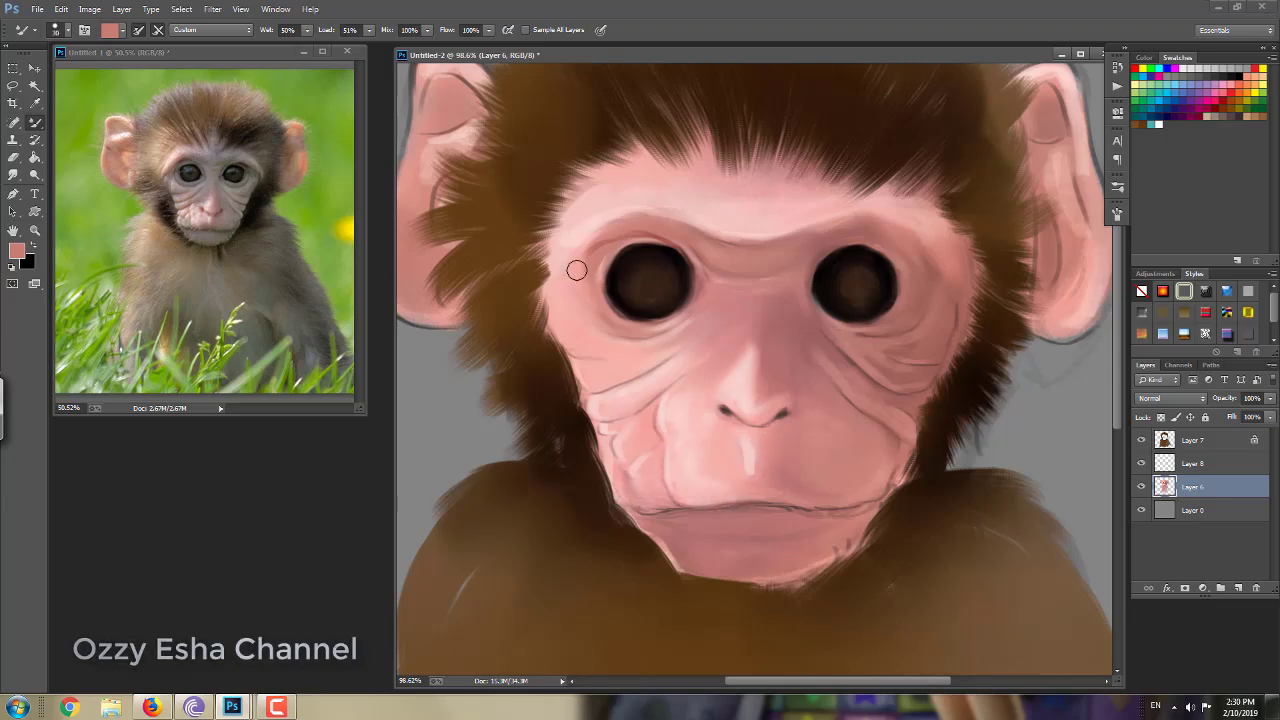
pyautogui.hotkey('ctrl', 'z')
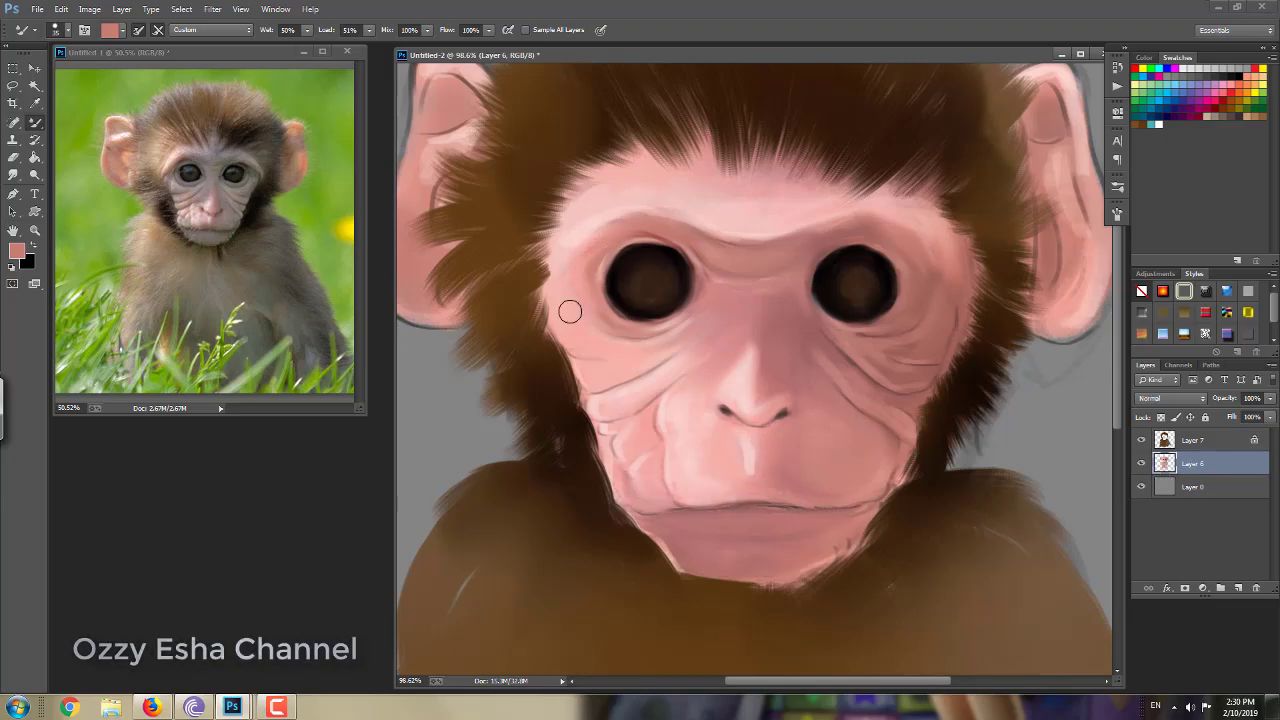
# - Add a new layer above the face layer and refine the upper and lower edges of the left-hand eye
pyautogui.hotkey('alt', ']')
pyautogui.press('z')
pyautogui.moveTo(1040, 470); pyautogui.dragTo(992, 467)
pyautogui.moveTo(823, 380); pyautogui.dragTo(857, 351)
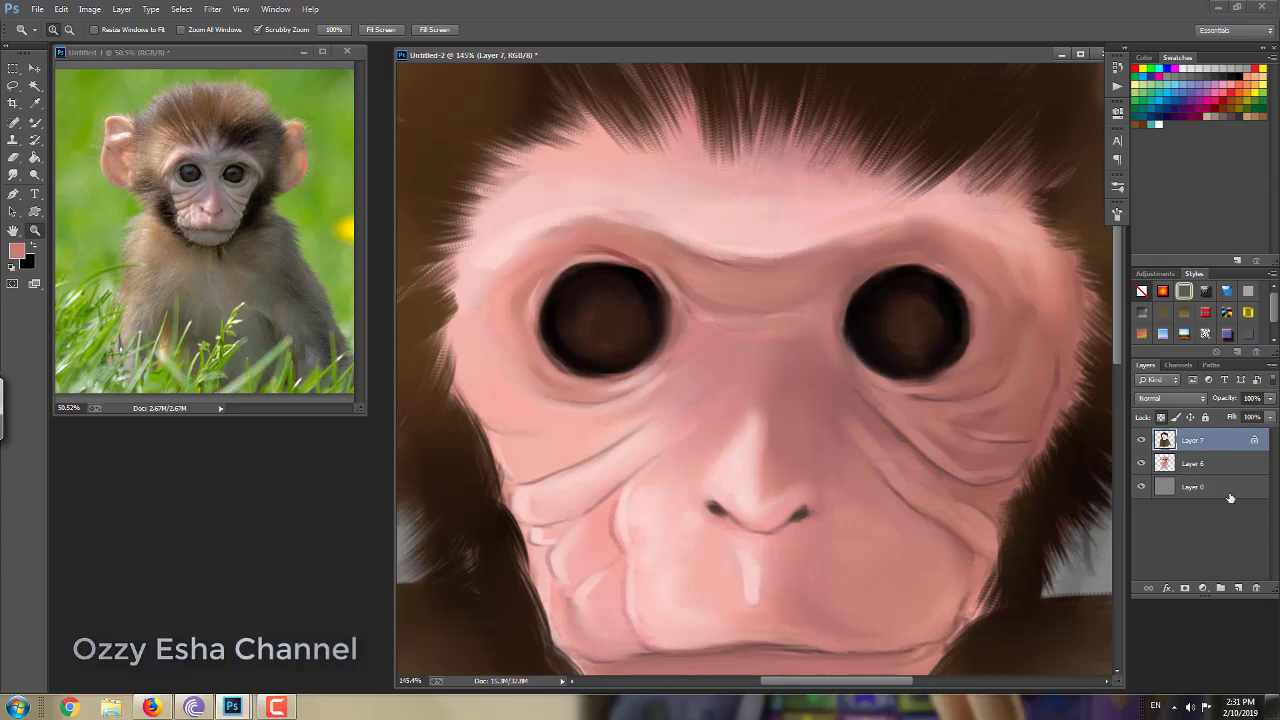
pyautogui.hotkey('ctrl', 'z')
pyautogui.moveTo(711, 383); pyautogui.dragTo(697, 363)
pyautogui.press('b')
pyautogui.press('d')
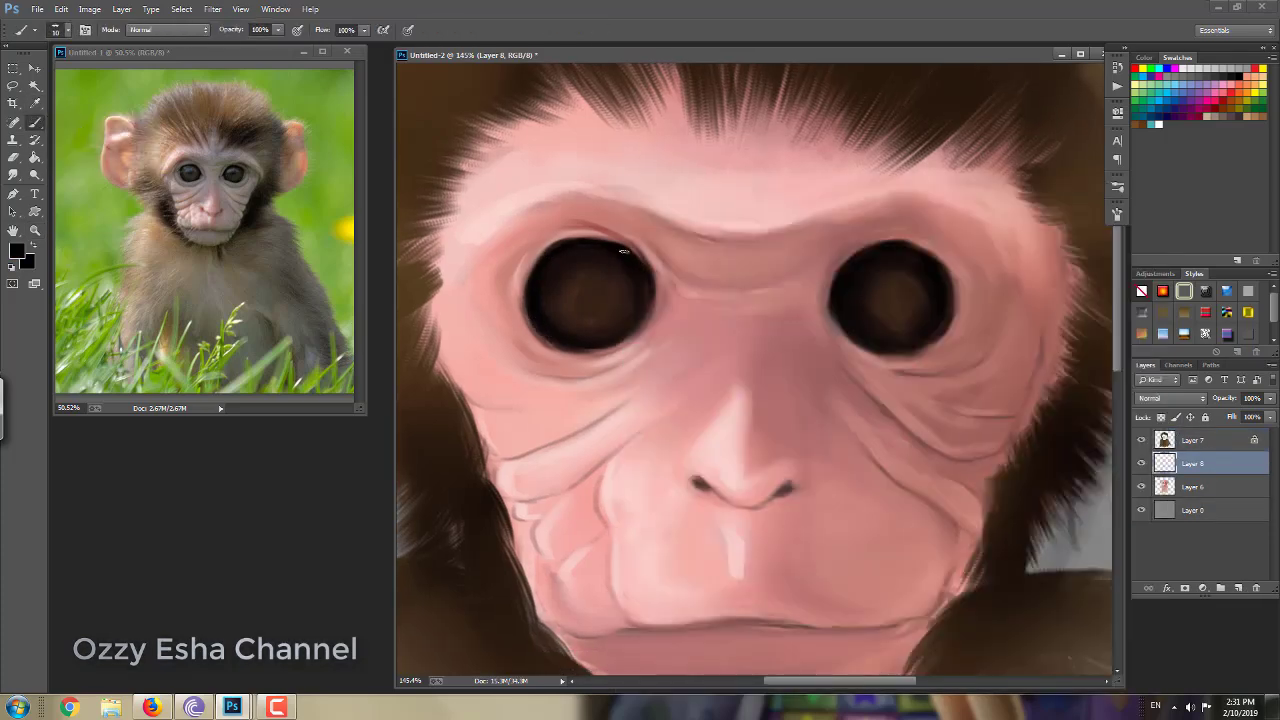
pyautogui.keyDown('alt'); pyautogui.click(799, 286); pyautogui.keyUp('alt')
pyautogui.moveTo(600, 240)
pyautogui.mouseDown()
pyautogui.moveTo(640, 246)
pyautogui.moveTo(655, 288)
pyautogui.mouseUp()
pyautogui.moveTo(545, 345); pyautogui.dragTo(605, 352)
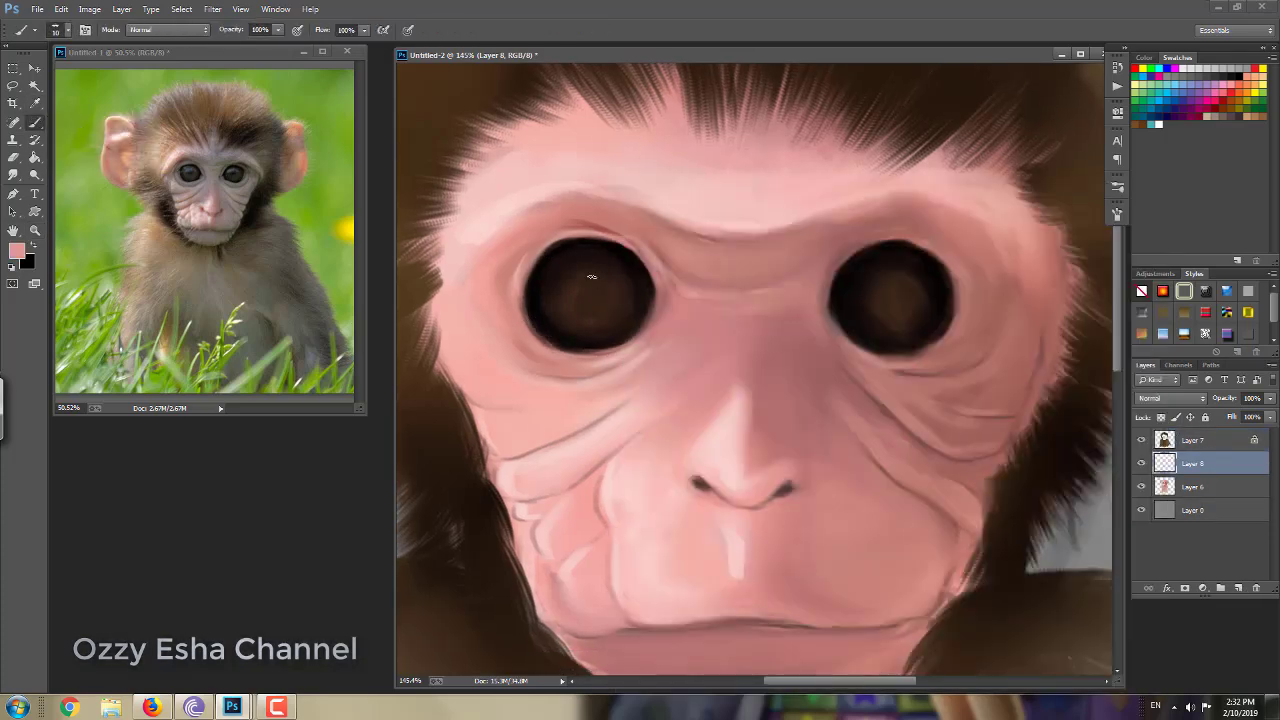
# - Paint small black pupils in the centres of both brown irises
pyautogui.keyDown('alt'); pyautogui.click(592, 278); pyautogui.keyUp('alt')
pyautogui.moveTo(584, 288); pyautogui.dragTo(600, 300)
pyautogui.moveTo(886, 296); pyautogui.dragTo(894, 304)
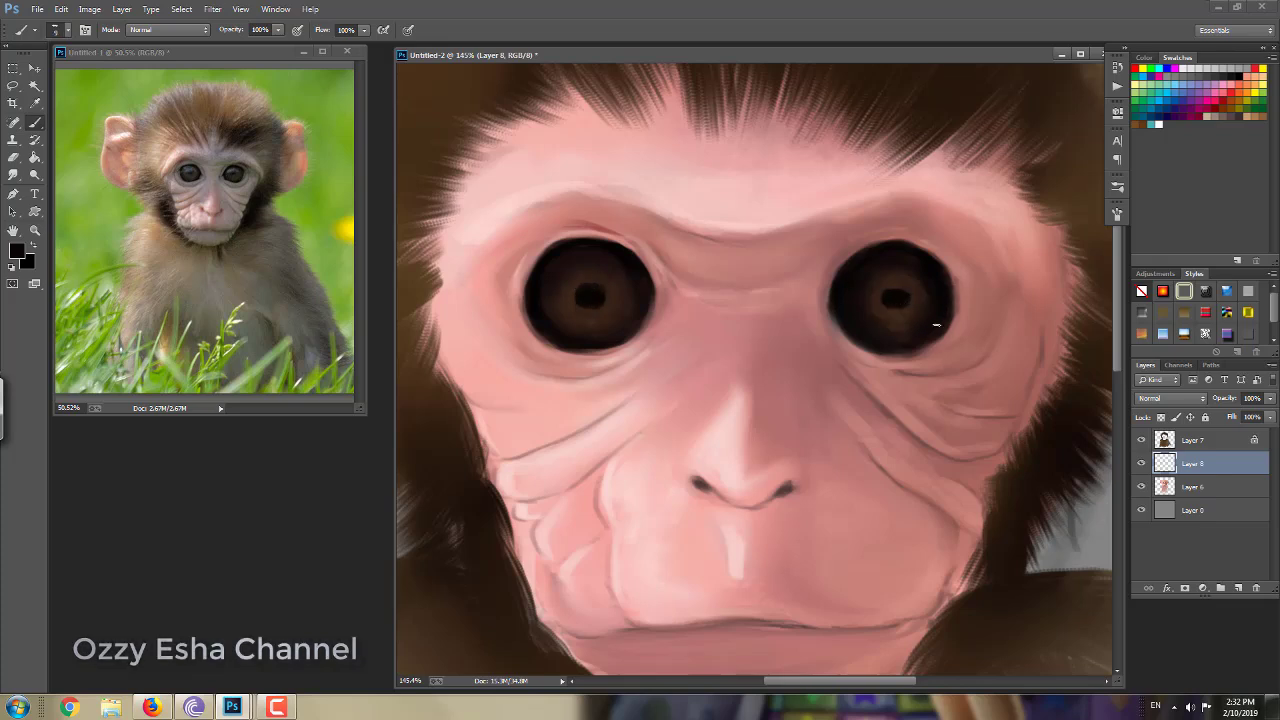
# - Refine the lower edges of both eyes with colours sampled from around their rims
pyautogui.keyDown('alt'); pyautogui.click(602, 360); pyautogui.keyUp('alt')
pyautogui.moveTo(528, 322)
pyautogui.mouseDown()
pyautogui.moveTo(562, 350)
pyautogui.moveTo(622, 352)
pyautogui.mouseUp()
pyautogui.keyDown('alt'); pyautogui.click(834, 306); pyautogui.keyUp('alt')
pyautogui.moveTo(830, 306)
pyautogui.mouseDown()
pyautogui.moveTo(854, 338)
pyautogui.moveTo(959, 302)
pyautogui.moveTo(934, 358)
pyautogui.mouseUp()
pyautogui.moveTo(960, 318); pyautogui.dragTo(909, 356)
# - Draw dark mauve eyelid crease lines above, below and beside both eyes
pyautogui.keyDown('alt'); pyautogui.click(840, 272); pyautogui.keyUp('alt')
pyautogui.moveTo(515, 322); pyautogui.dragTo(600, 372)
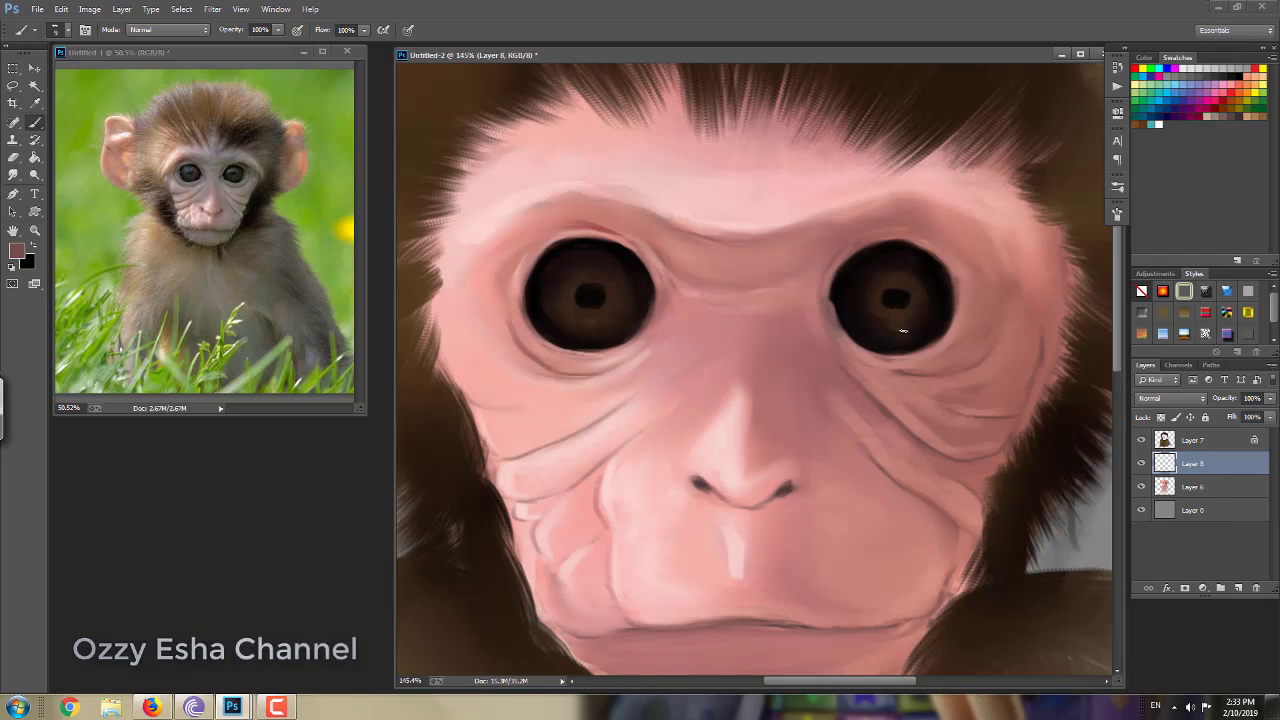
pyautogui.moveTo(842, 345); pyautogui.dragTo(963, 332)
pyautogui.moveTo(925, 215); pyautogui.dragTo(974, 255)
pyautogui.moveTo(972, 300)
pyautogui.mouseDown()
pyautogui.moveTo(856, 228)
pyautogui.moveTo(880, 220)
pyautogui.mouseUp()
pyautogui.moveTo(582, 222)
pyautogui.mouseDown()
pyautogui.moveTo(506, 268)
pyautogui.moveTo(496, 326)
pyautogui.mouseUp()
pyautogui.moveTo(640, 358); pyautogui.dragTo(596, 370)
# - Paint dark mauve wrinkle folds across the left-hand cheek below the eye
pyautogui.moveTo(468, 394)
pyautogui.mouseDown()
pyautogui.moveTo(526, 412)
pyautogui.moveTo(482, 432)
pyautogui.mouseUp()
pyautogui.moveTo(556, 382); pyautogui.dragTo(460, 410)
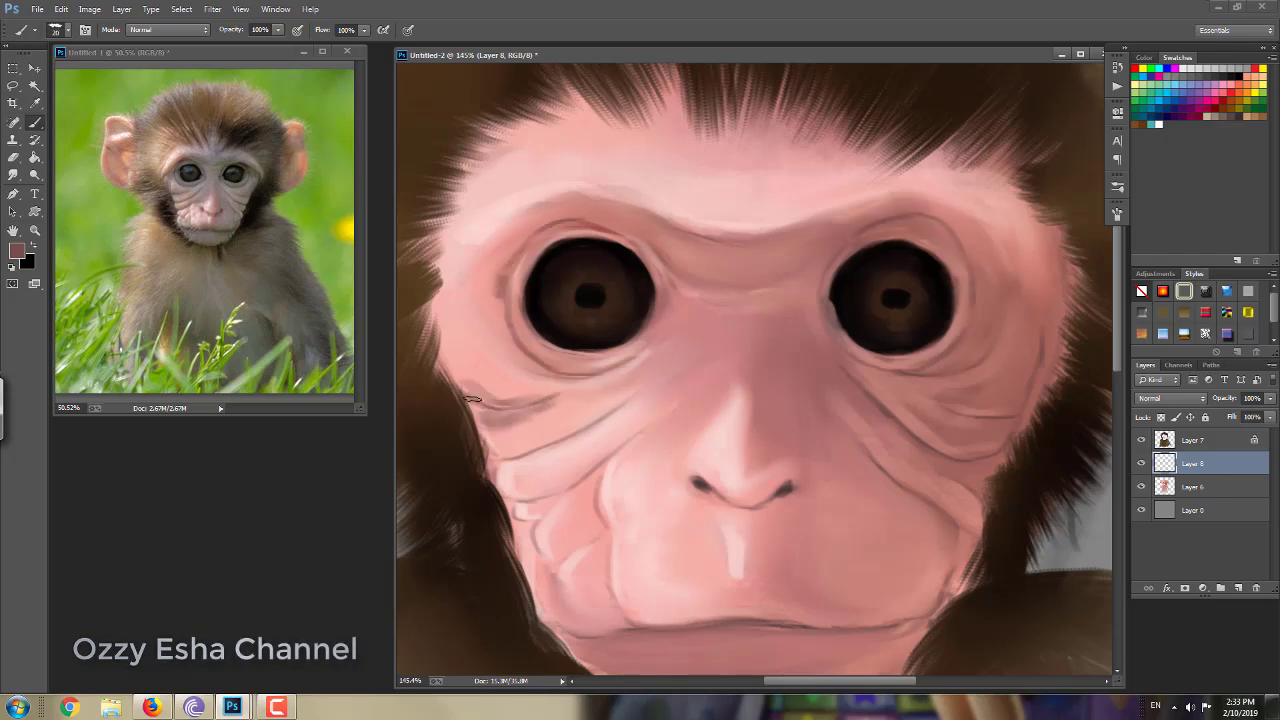
pyautogui.moveTo(650, 382); pyautogui.dragTo(490, 458)
pyautogui.moveTo(590, 478); pyautogui.dragTo(512, 502)
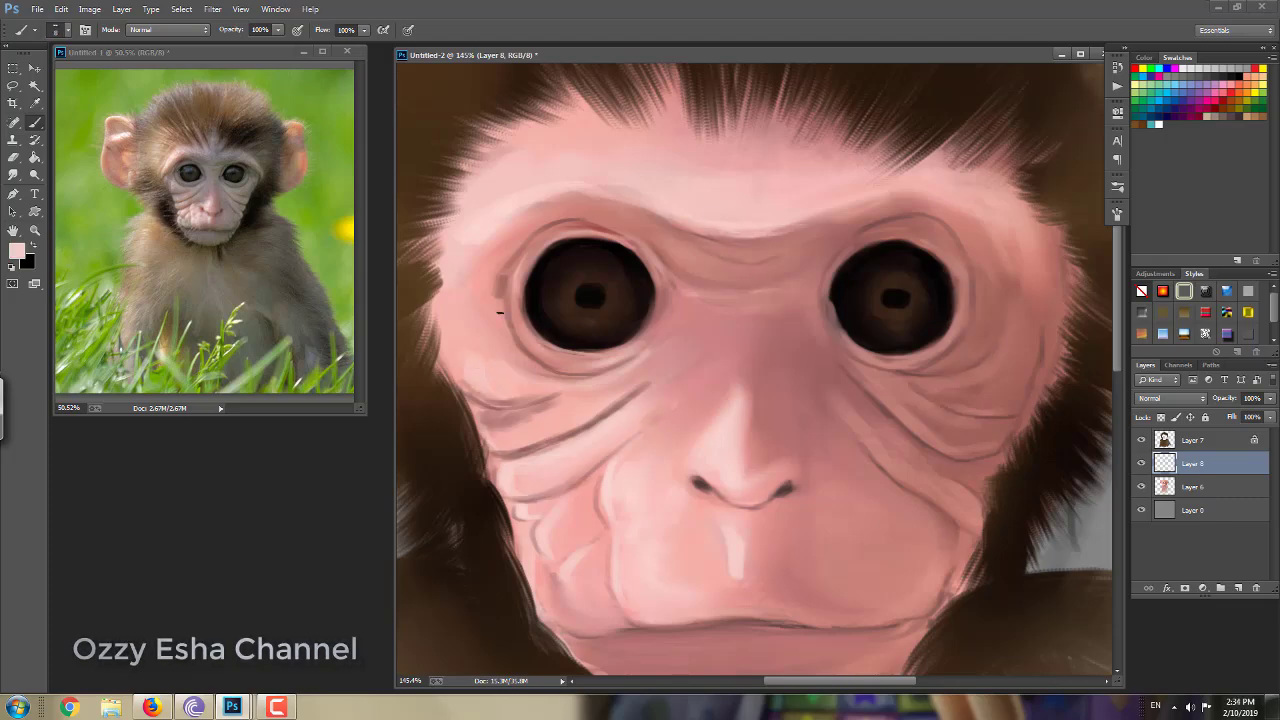
# - Merge the eye and wrinkle details into the face layer and blend them into the skin with the Mixer Brush
pyautogui.scroll(-2, 704, 383)
pyautogui.hotkey('ctrl', 'e')
pyautogui.hotkey('shift', 'b')
pyautogui.moveTo(568, 375)
pyautogui.mouseDown()
pyautogui.moveTo(583, 403)
pyautogui.moveTo(628, 400)
pyautogui.mouseUp()
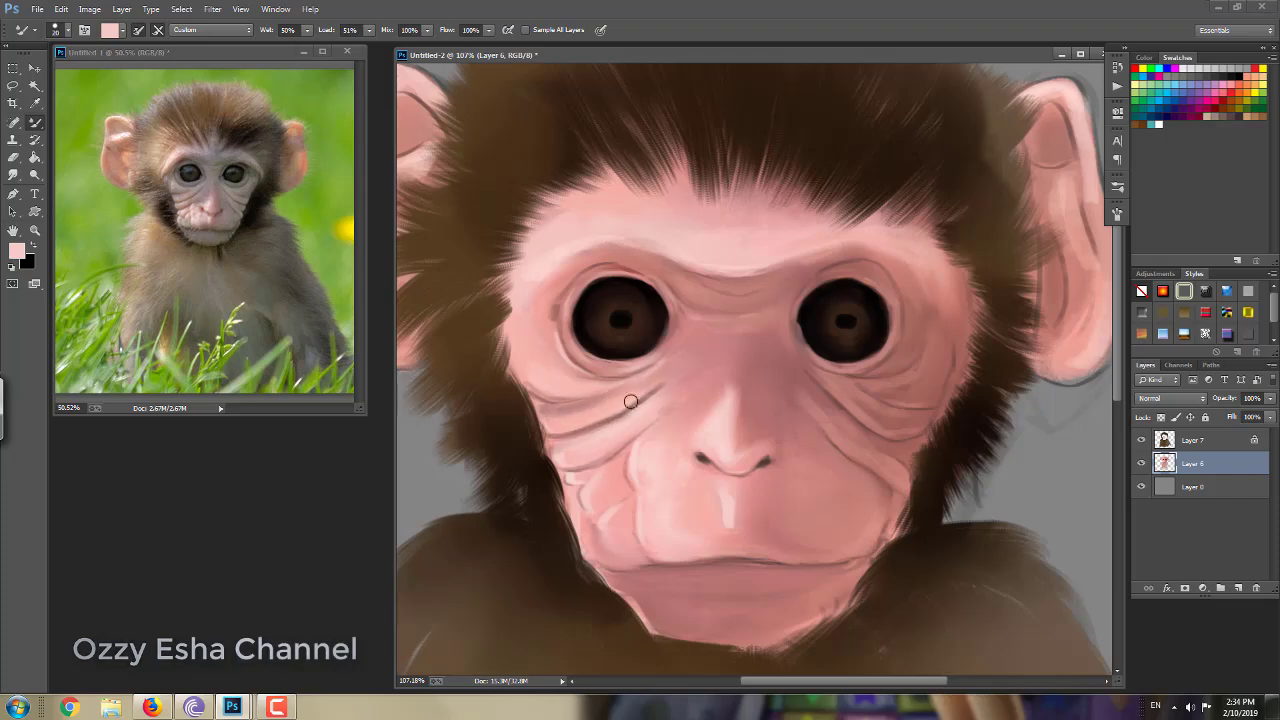
pyautogui.moveTo(900, 250); pyautogui.dragTo(830, 262)
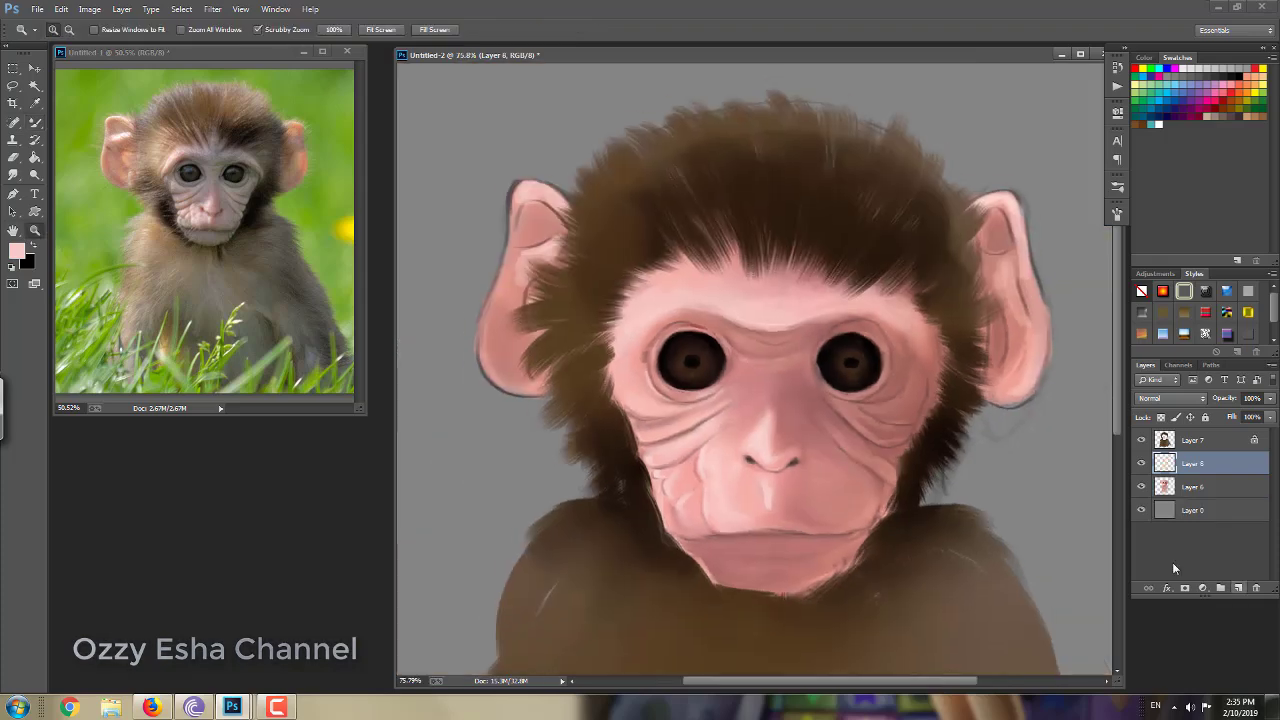
# - Set Layer 8 to Multiply at 71% opacity and ready a 400 px speckled brush with a darker pink
pyautogui.rightClick(1172, 562)
pyautogui.scroll(-10, 1245, 300)
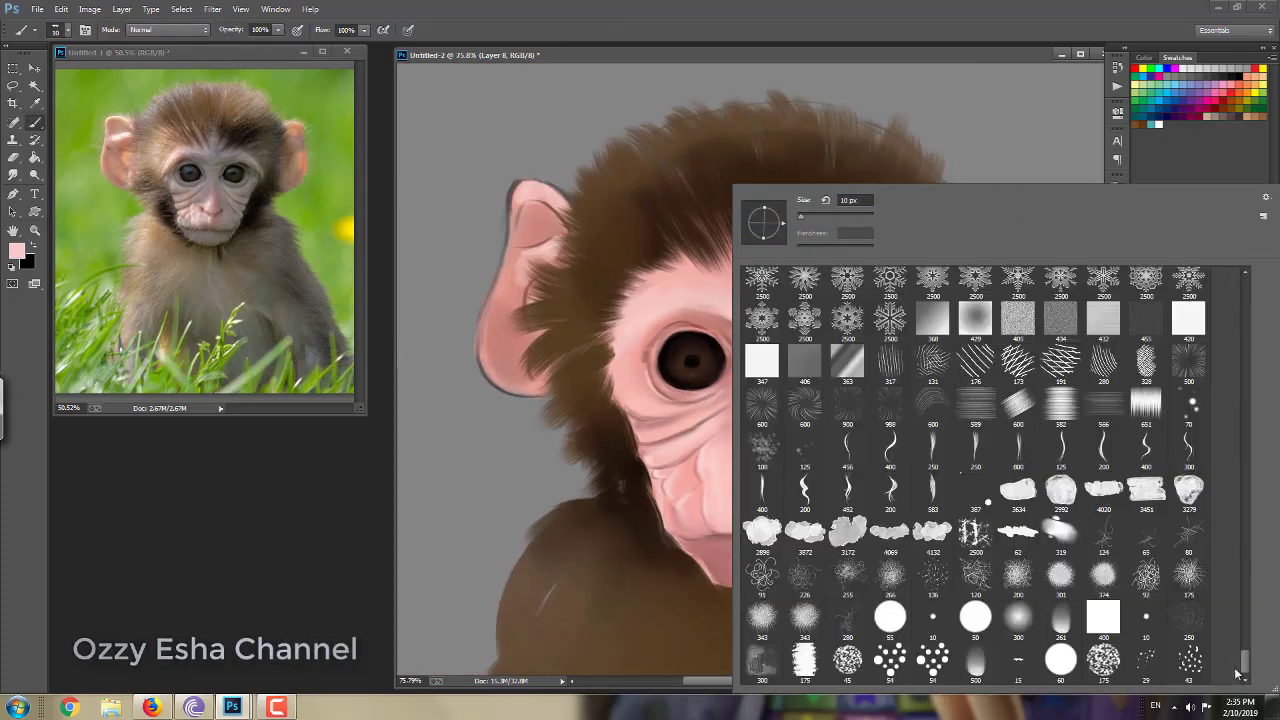
pyautogui.press('Escape')
pyautogui.click(1170, 398)
pyautogui.click(1147, 97)
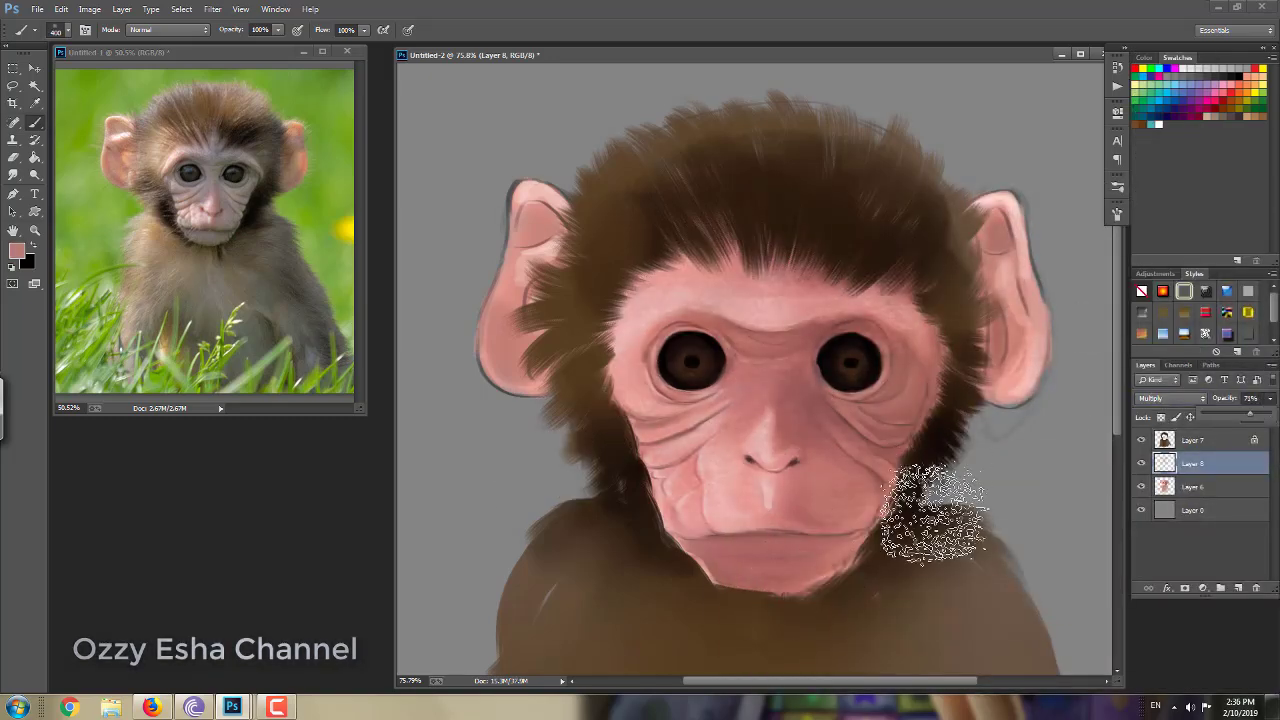
# - Fill a new layer clipped to Layer 6 with blue, set it to Multiply at 48% opacity and add a mask
pyautogui.keyDown('ctrl'); pyautogui.click(1238, 588); pyautogui.keyUp('ctrl')
pyautogui.click(1226, 90)
pyautogui.press('g')
pyautogui.click(1080, 370)
pyautogui.keyDown('alt'); pyautogui.click(1185, 588); pyautogui.keyUp('alt')
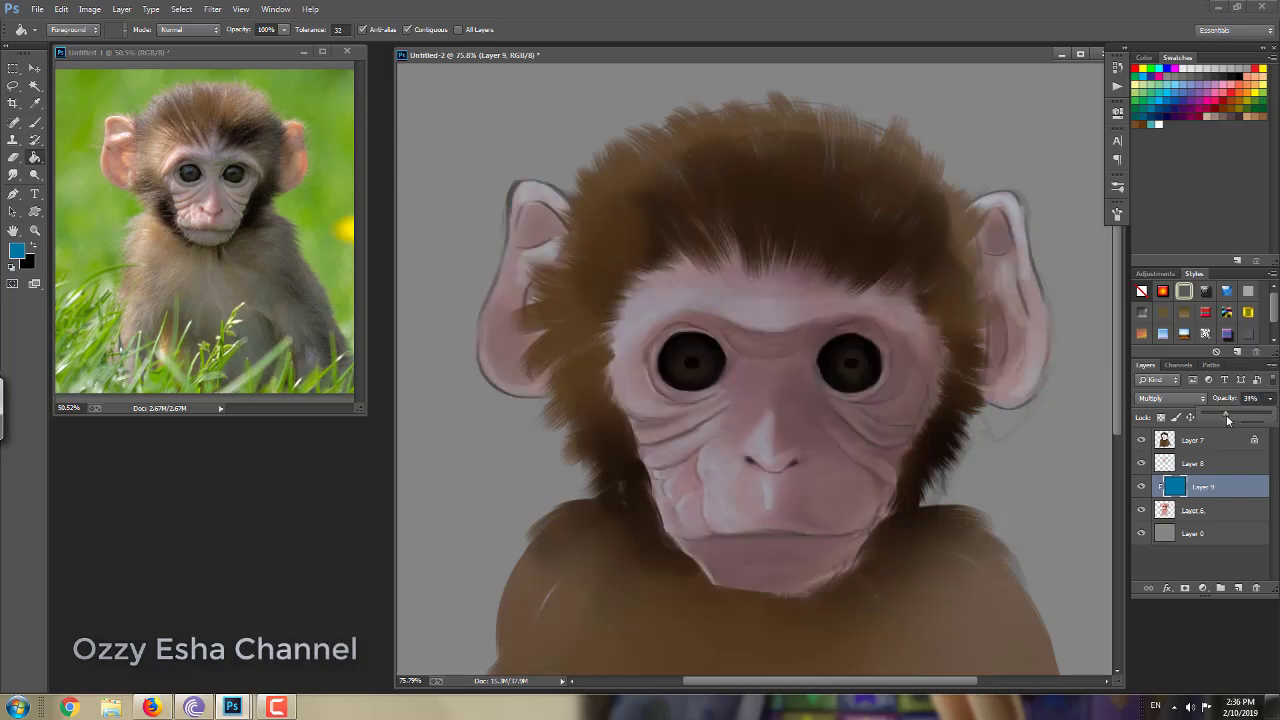
# - Paint black on the blue layer's mask over the ears, left-hand forehead and cheek, nose and both eyes
pyautogui.press('d')
pyautogui.press('b')
pyautogui.rightClick(1140, 505)
pyautogui.press('Escape')
pyautogui.press('Escape')
pyautogui.press('[')
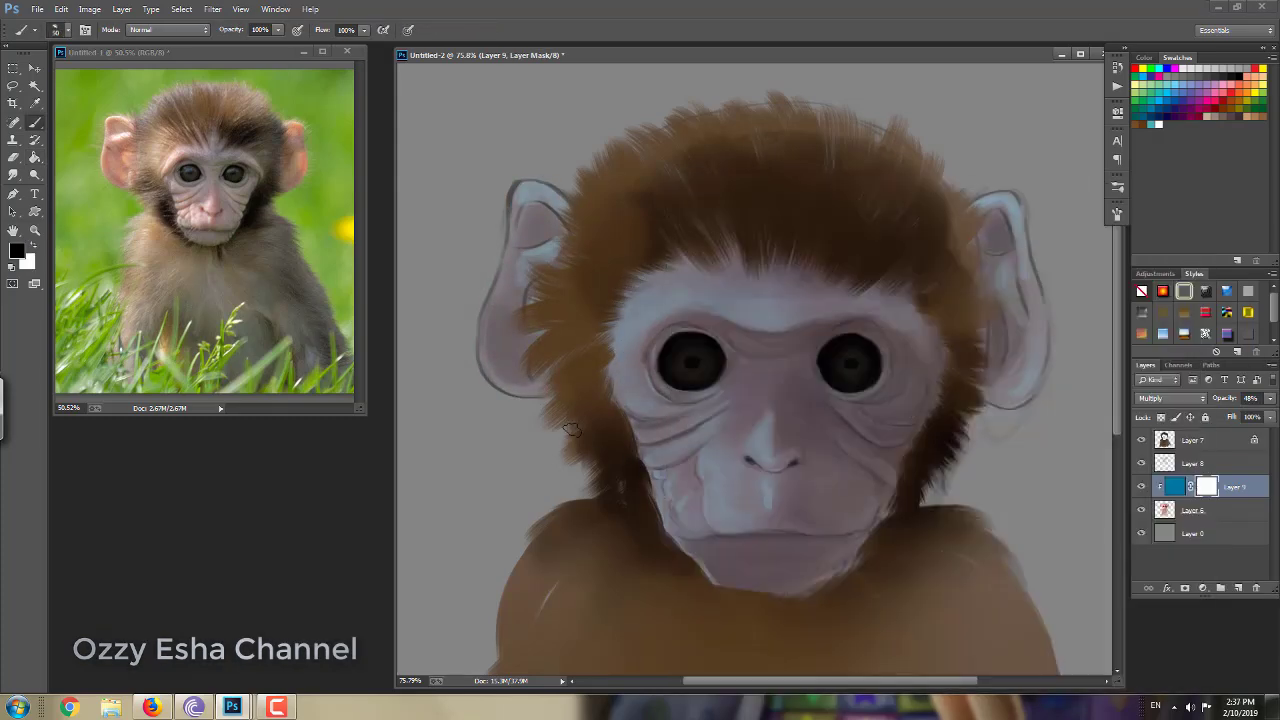
pyautogui.moveTo(540, 250)
pyautogui.mouseDown()
pyautogui.moveTo(560, 200)
pyautogui.moveTo(598, 333)
pyautogui.moveTo(749, 471)
pyautogui.moveTo(1020, 246)
pyautogui.moveTo(700, 486)
pyautogui.mouseUp()
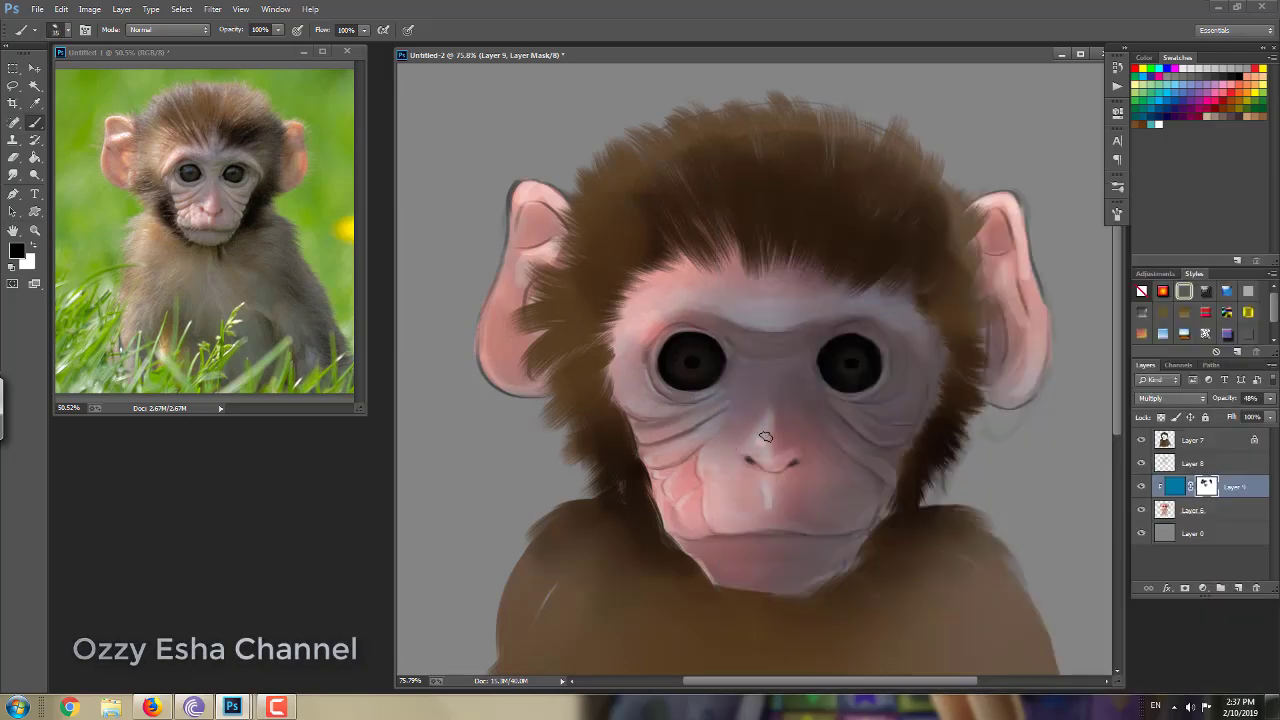
pyautogui.click(691, 363)
pyautogui.click(843, 364)
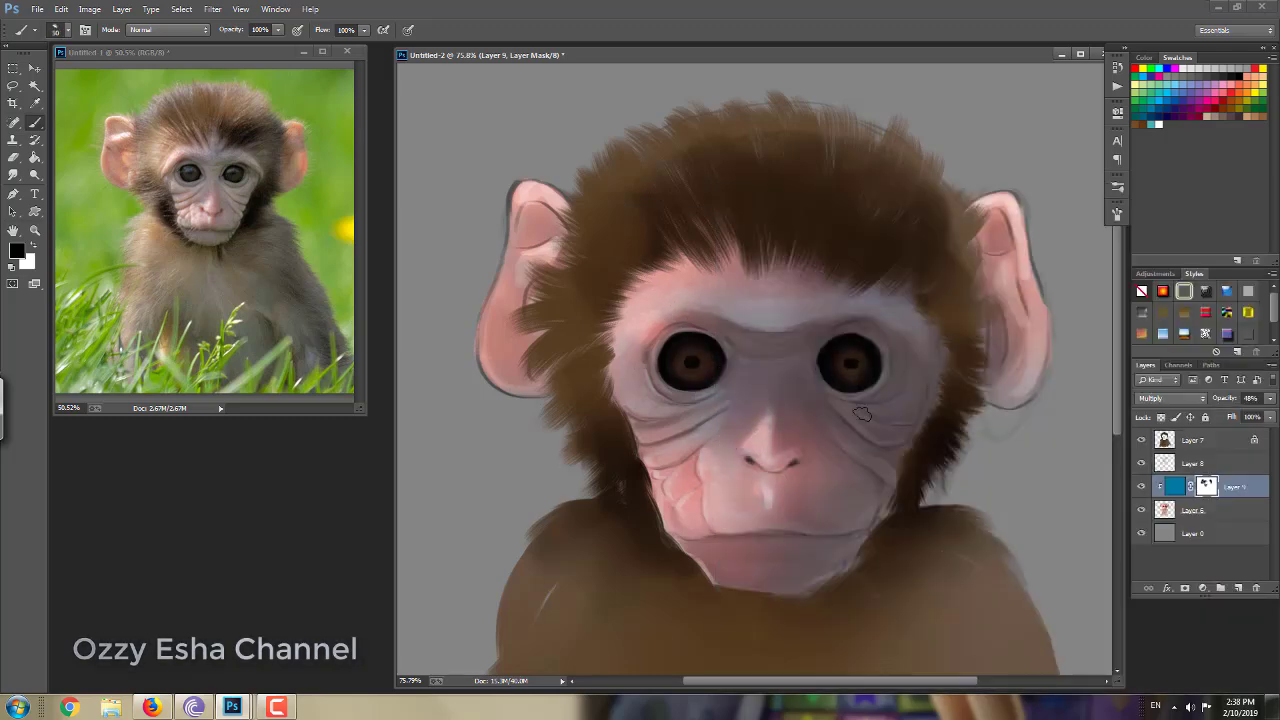
# - On a new layer, paint light grey highlights under the right-hand eye and along the cheek folds
pyautogui.hotkey('ctrl', 'shift', 'alt', 'n')
pyautogui.rightClick(900, 392)
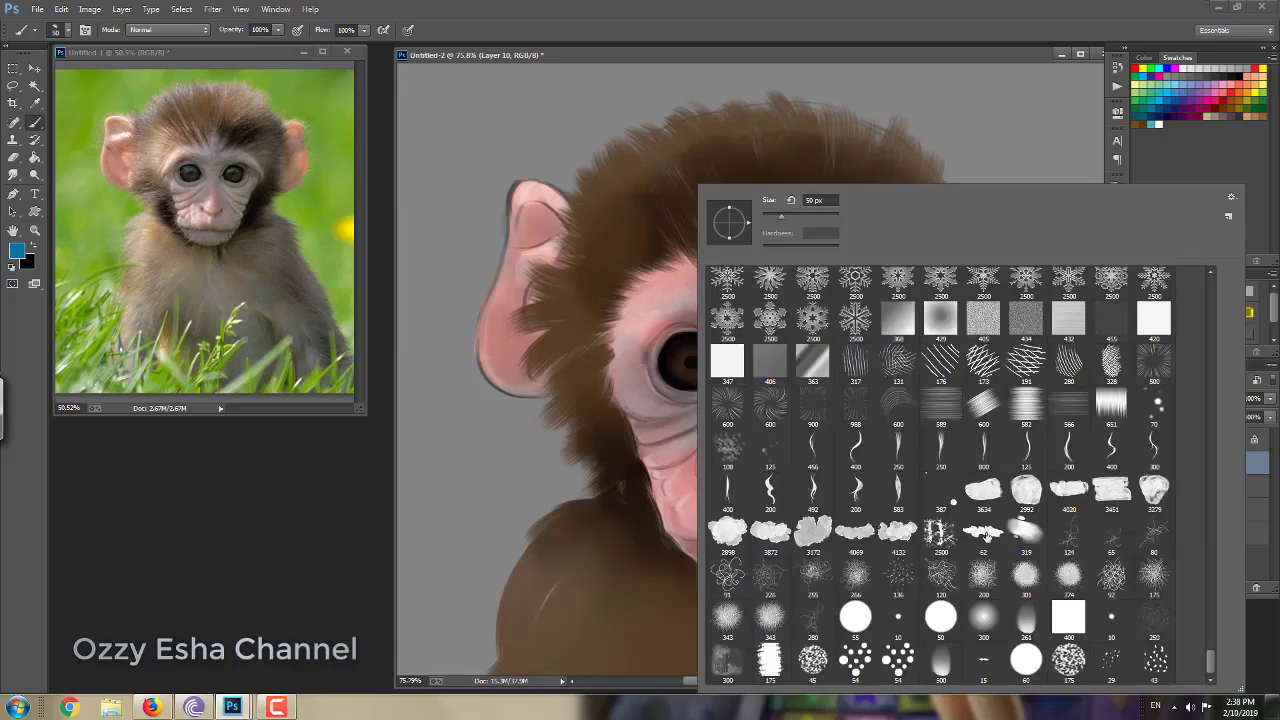
pyautogui.doubleClick(986, 535)
pyautogui.keyDown('alt'); pyautogui.click(810, 330); pyautogui.keyUp('alt')
pyautogui.keyDown('ctrl'); pyautogui.click(817, 452); pyautogui.keyUp('ctrl')
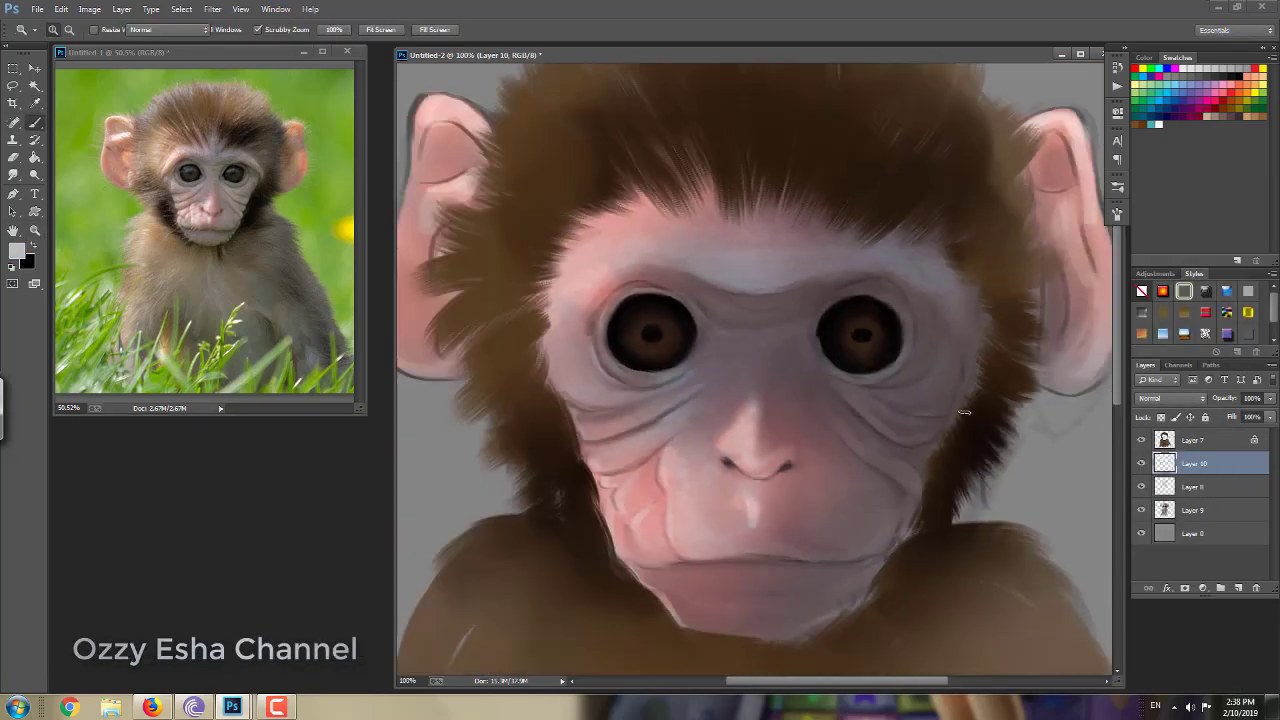
pyautogui.moveTo(925, 345); pyautogui.dragTo(916, 376)
pyautogui.moveTo(910, 378)
pyautogui.mouseDown()
pyautogui.moveTo(840, 393)
pyautogui.moveTo(920, 441)
pyautogui.moveTo(848, 432)
pyautogui.mouseUp()
pyautogui.moveTo(936, 410); pyautogui.dragTo(838, 456)
# - Highlight the right-hand mouth corner and the lip line in light grey, undoing the last outer-cheek stroke
pyautogui.moveTo(920, 470)
pyautogui.mouseDown()
pyautogui.moveTo(900, 494)
pyautogui.moveTo(906, 522)
pyautogui.mouseUp()
pyautogui.moveTo(896, 526)
pyautogui.mouseDown()
pyautogui.moveTo(863, 550)
pyautogui.moveTo(750, 556)
pyautogui.mouseUp()
pyautogui.press(']')
pyautogui.moveTo(938, 398); pyautogui.dragTo(955, 345)
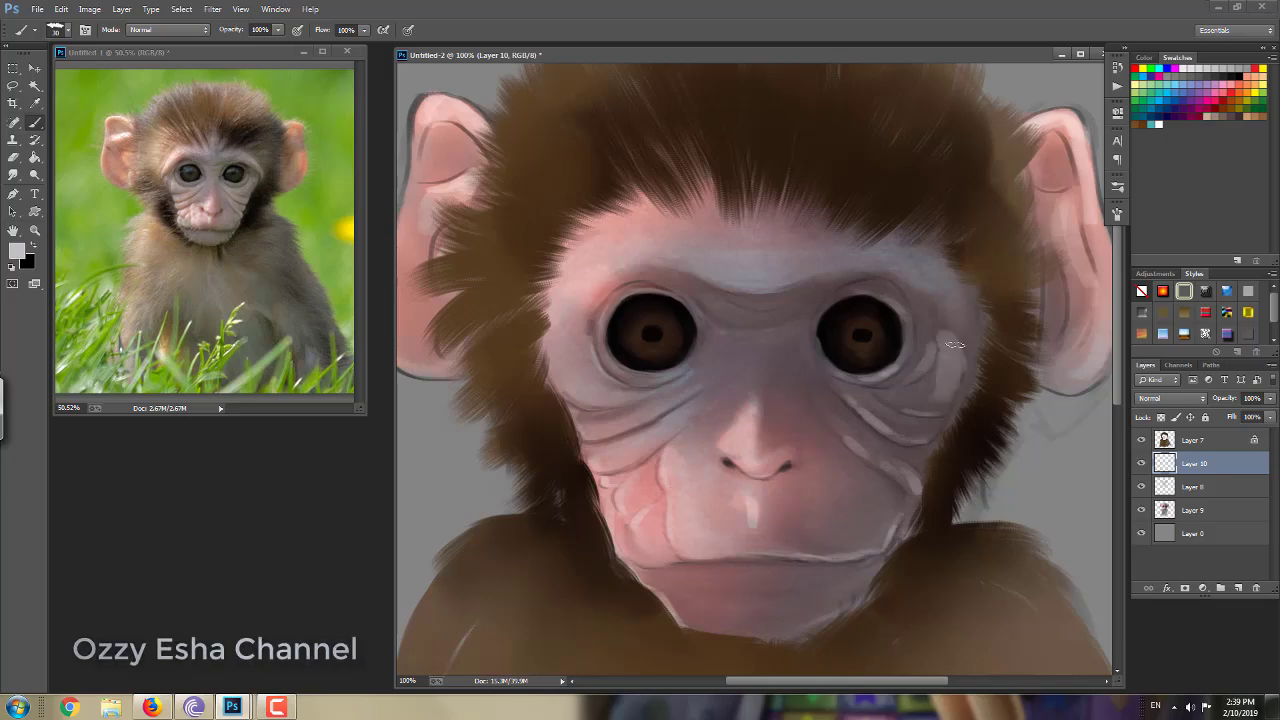
pyautogui.hotkey('ctrl', 'z')
# - Switch to a smaller brush tip and add light grey glints to both eyes
pyautogui.rightClick(958, 301)
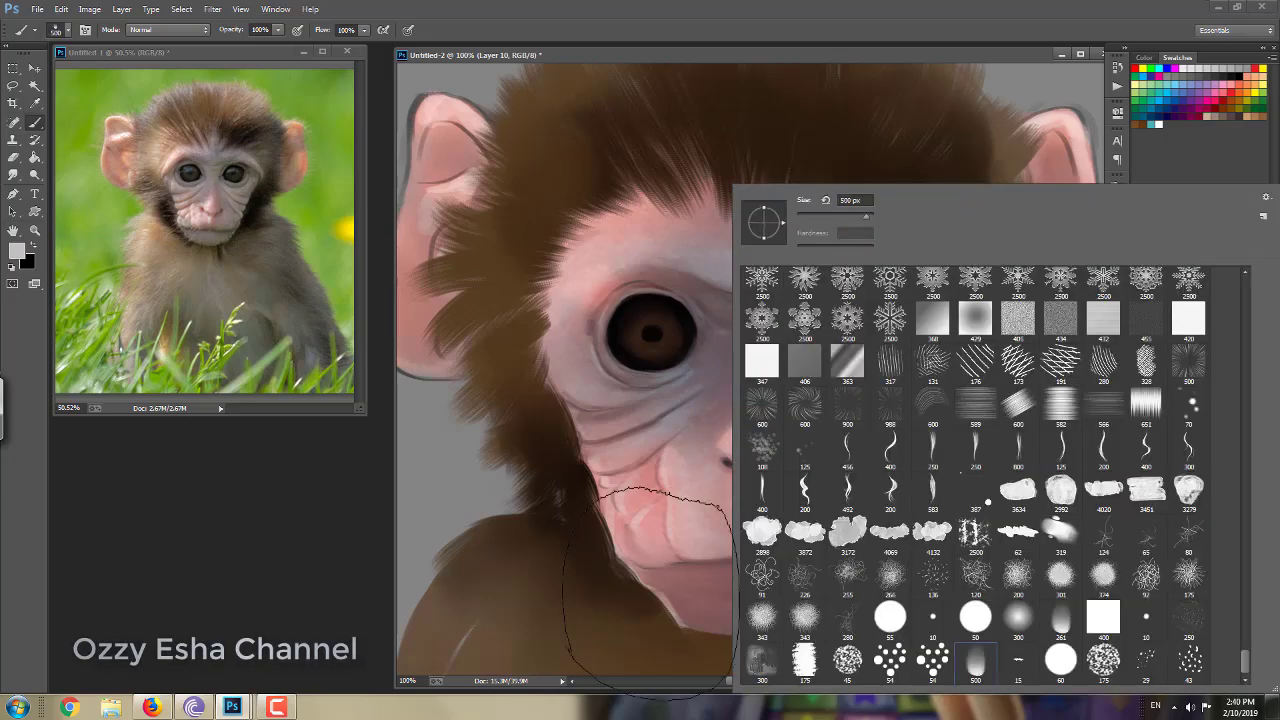
pyautogui.press('Escape')
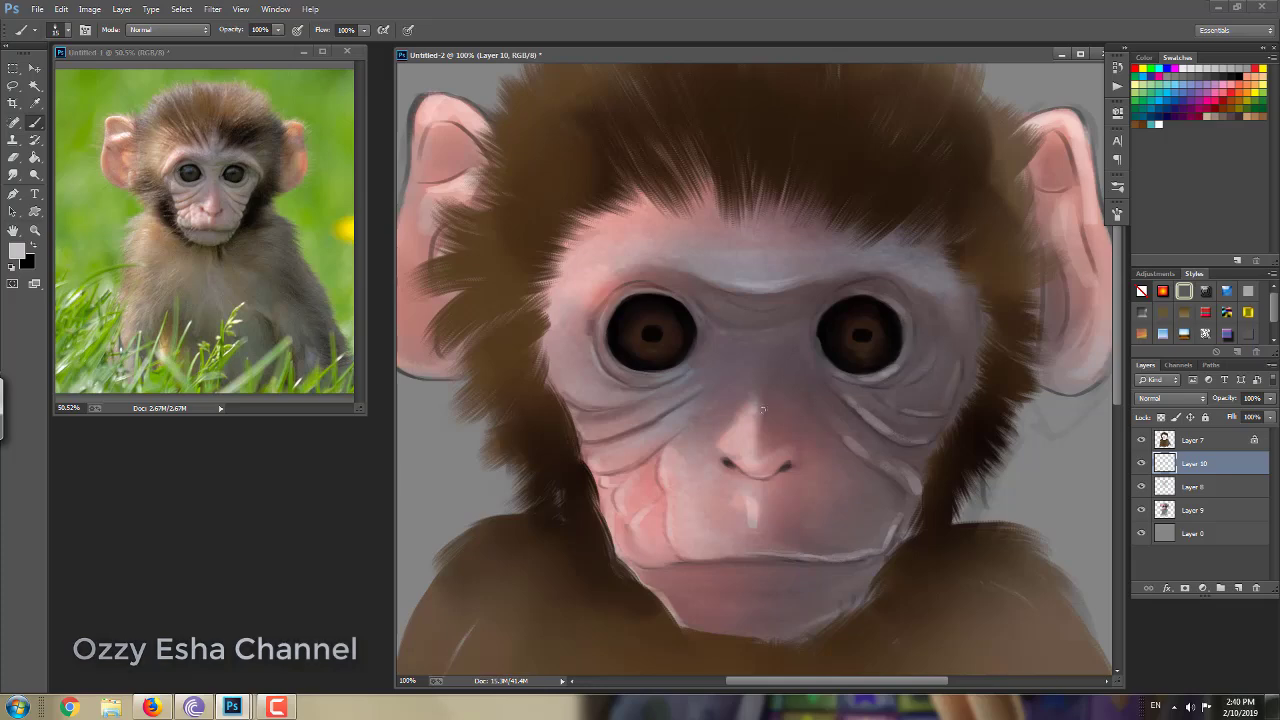
pyautogui.rightClick(762, 409)
pyautogui.press('Escape')
pyautogui.click(856, 330)
# - Sample the cheek skin, lighten it to pale pink and paint highlights on the left-hand wrinkles and brow
pyautogui.keyDown('alt'); pyautogui.click(594, 378); pyautogui.keyUp('alt')
pyautogui.click(16, 250)
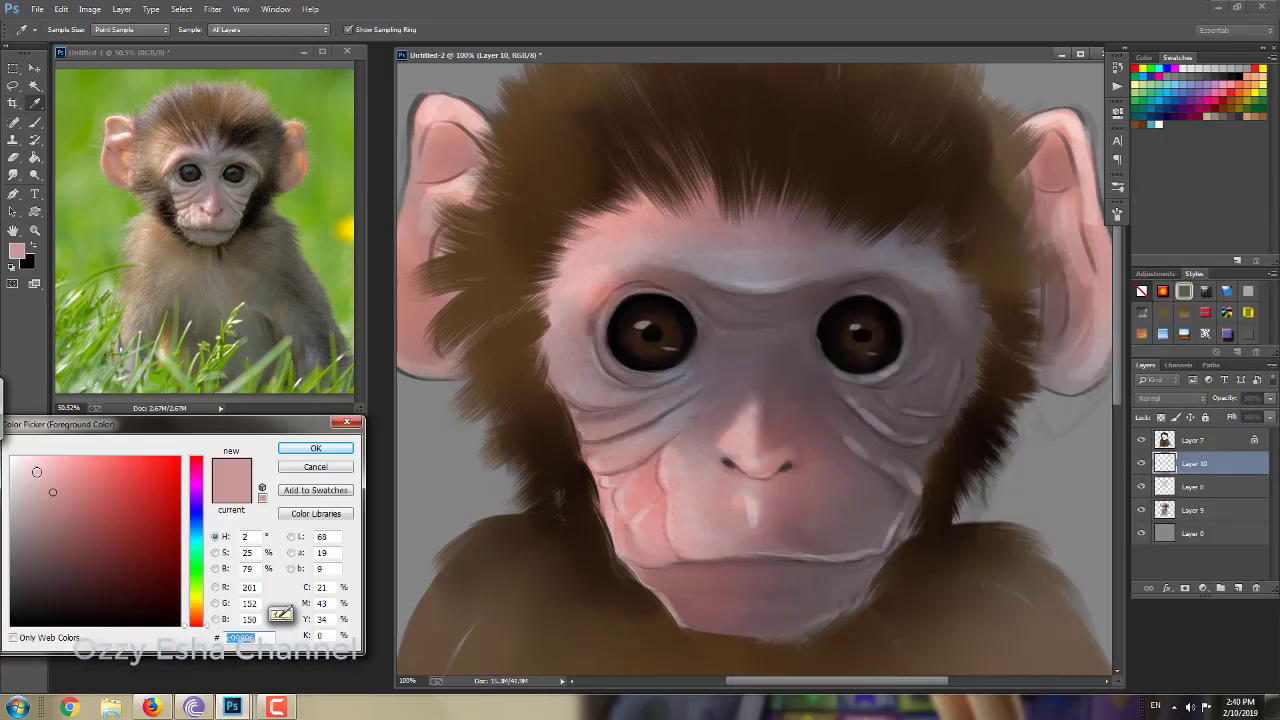
pyautogui.press('Return')
pyautogui.press(']')
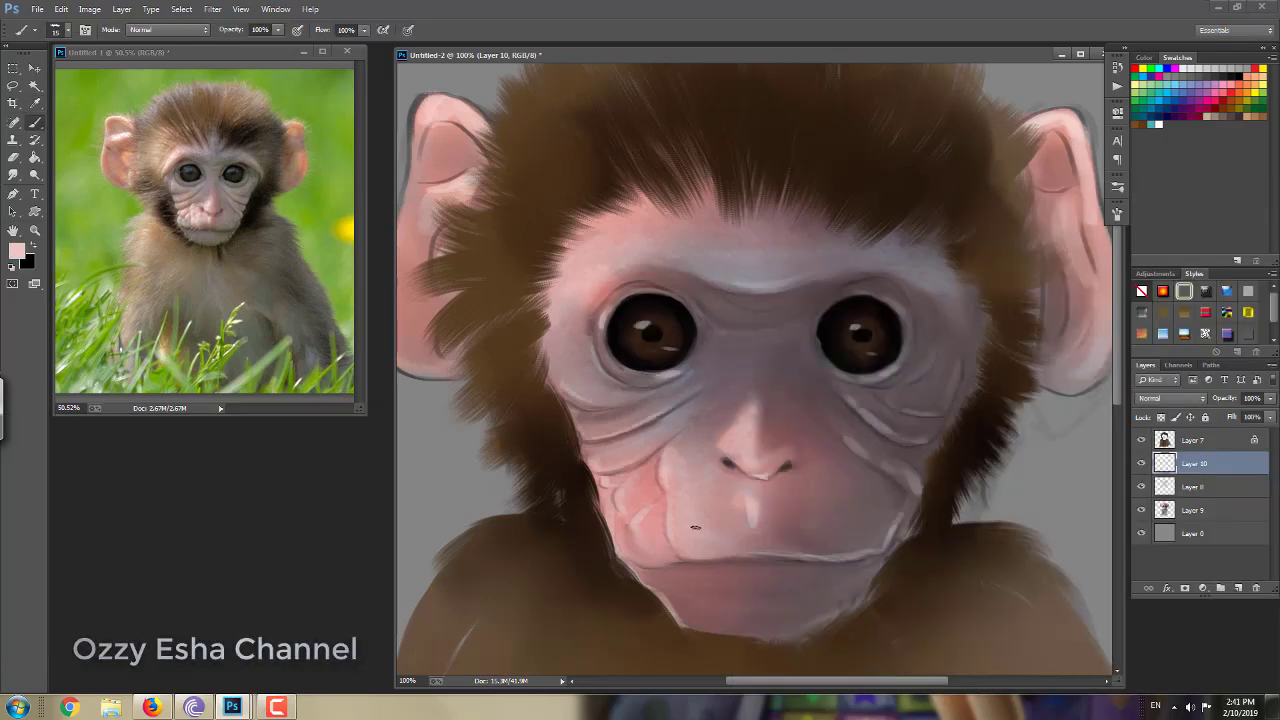
pyautogui.press(']')
pyautogui.moveTo(620, 280)
pyautogui.mouseDown()
pyautogui.moveTo(570, 315)
pyautogui.moveTo(630, 278)
pyautogui.mouseUp()
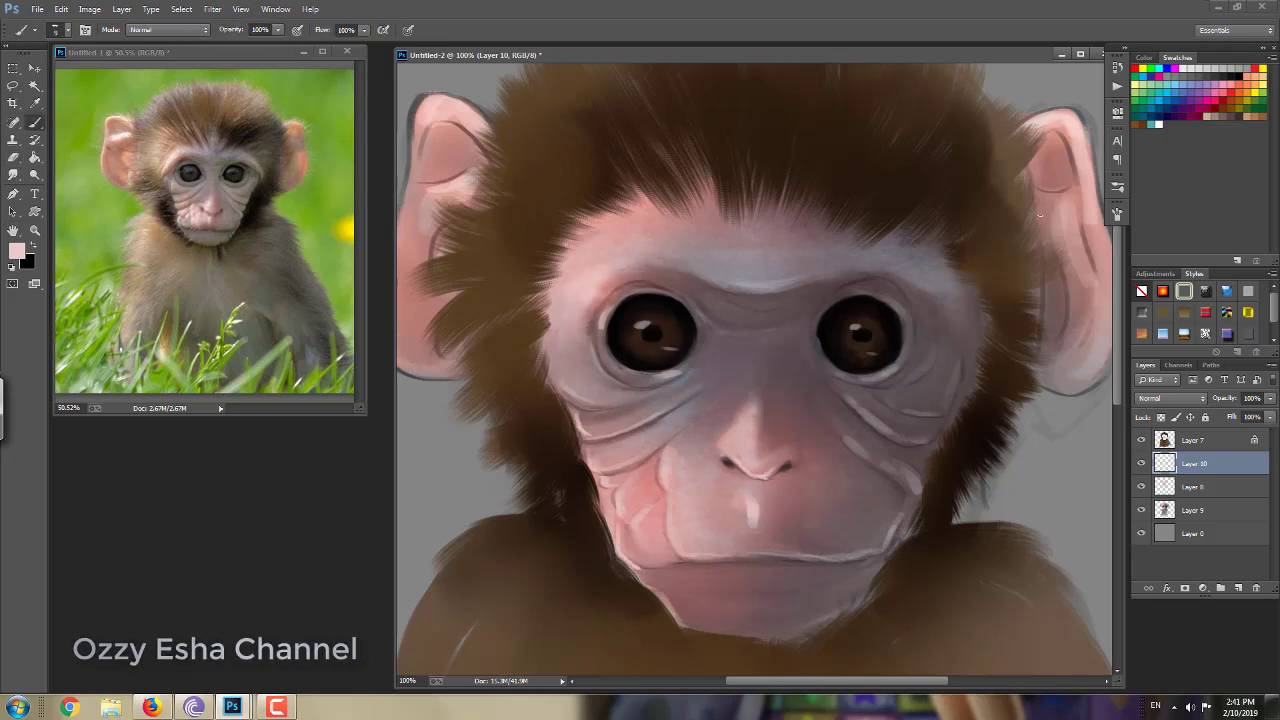
# - Paint fine light brown hair strokes over the crown and forehead hairline on Layer 12
pyautogui.press('z')
pyautogui.moveTo(1040, 213); pyautogui.dragTo(820, 357)
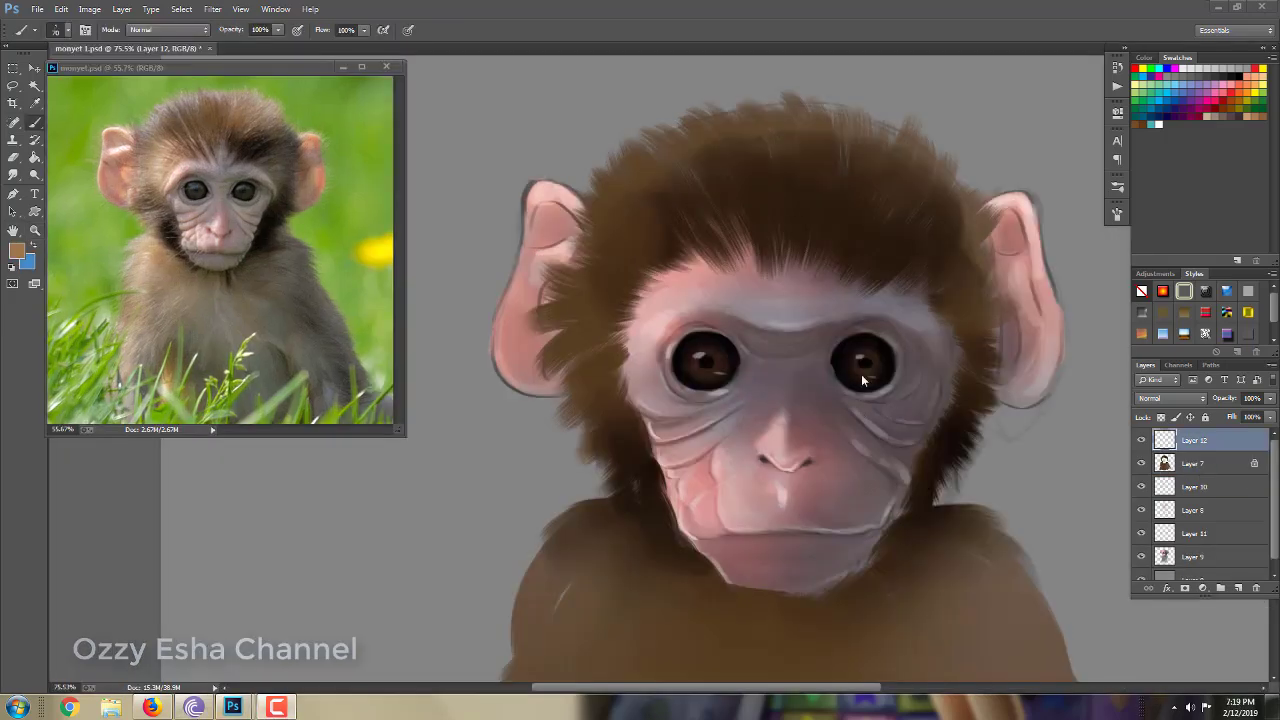
pyautogui.moveTo(673, 136); pyautogui.dragTo(640, 228)
pyautogui.moveTo(805, 135)
pyautogui.mouseDown()
pyautogui.moveTo(860, 200)
pyautogui.moveTo(940, 240)
pyautogui.moveTo(951, 292)
pyautogui.mouseUp()
pyautogui.moveTo(632, 240); pyautogui.dragTo(590, 280)
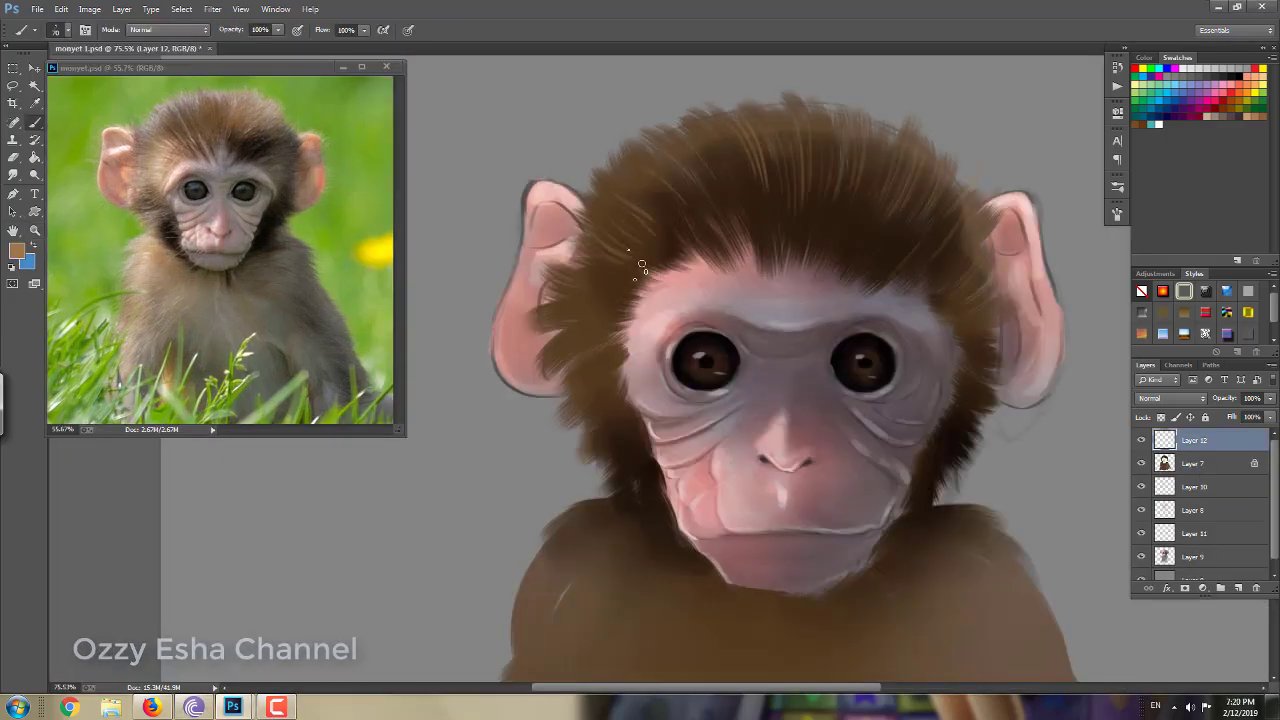
pyautogui.moveTo(660, 212); pyautogui.dragTo(640, 182)
pyautogui.moveTo(712, 246); pyautogui.dragTo(690, 180)
pyautogui.moveTo(758, 214); pyautogui.dragTo(735, 140)
# - Add light brown hair strokes to the fur beside both cheeks, down to the jaw
pyautogui.moveTo(594, 305)
pyautogui.mouseDown()
pyautogui.moveTo(540, 318)
pyautogui.moveTo(576, 408)
pyautogui.mouseUp()
pyautogui.moveTo(604, 378); pyautogui.dragTo(622, 444)
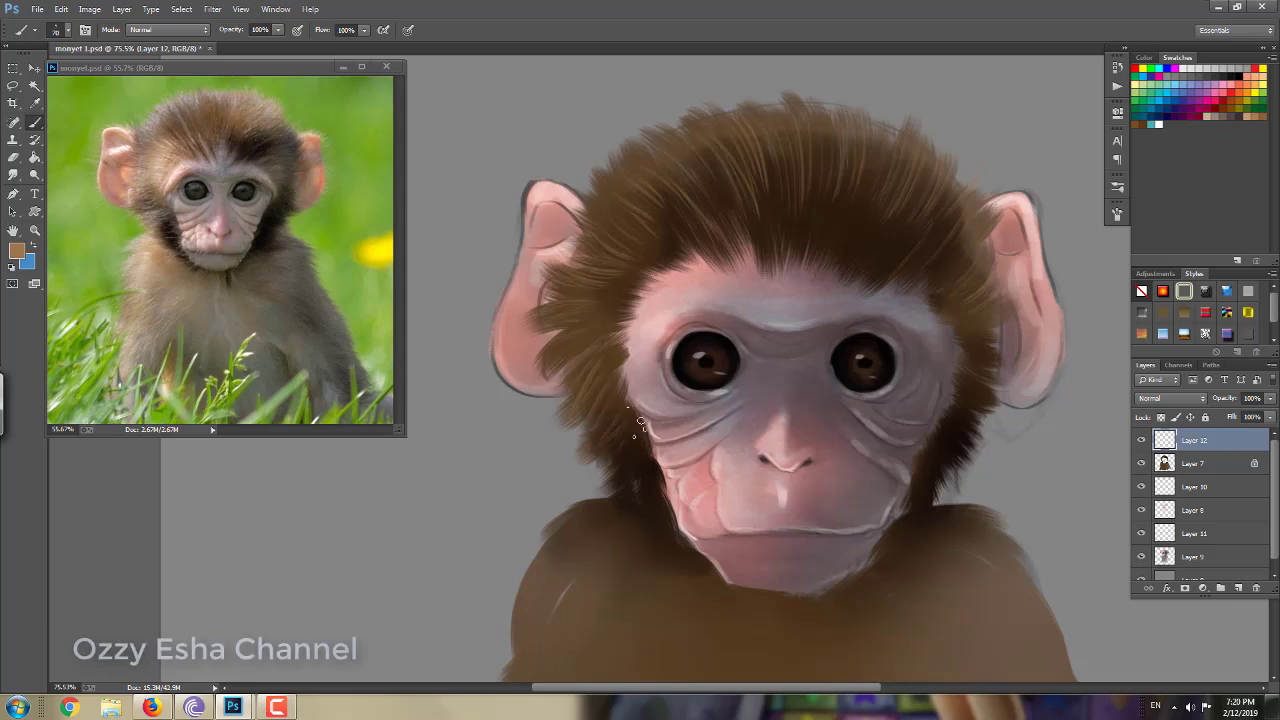
pyautogui.moveTo(1006, 385)
pyautogui.mouseDown()
pyautogui.moveTo(956, 445)
pyautogui.moveTo(942, 510)
pyautogui.mouseUp()
# - Paint light brown hair strokes over the shoulders and just below the chin
pyautogui.moveTo(900, 500); pyautogui.dragTo(863, 390)
pyautogui.moveTo(585, 395)
pyautogui.mouseDown()
pyautogui.moveTo(607, 425)
pyautogui.moveTo(517, 478)
pyautogui.mouseUp()
pyautogui.moveTo(725, 488)
pyautogui.mouseDown()
pyautogui.moveTo(705, 403)
pyautogui.moveTo(778, 438)
pyautogui.mouseUp()
pyautogui.moveTo(745, 404); pyautogui.dragTo(742, 442)
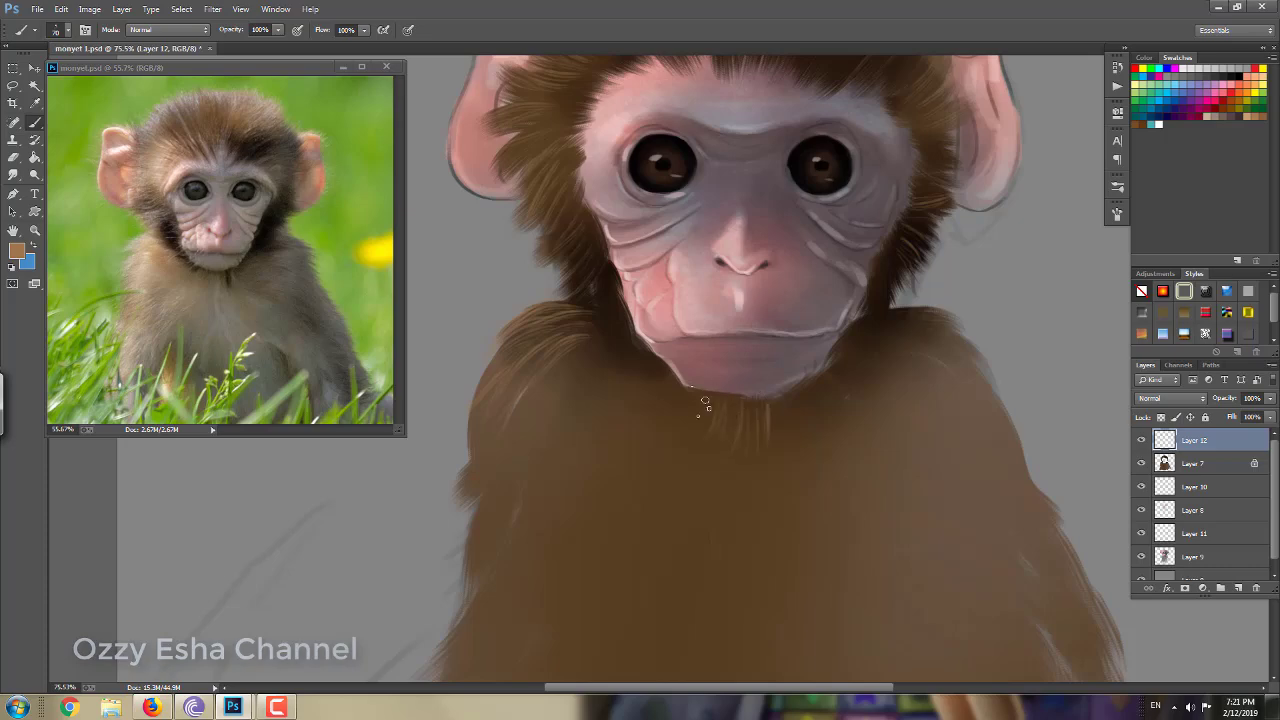
pyautogui.moveTo(604, 342); pyautogui.dragTo(568, 372)
pyautogui.rightClick(680, 416)
pyautogui.press('Escape')
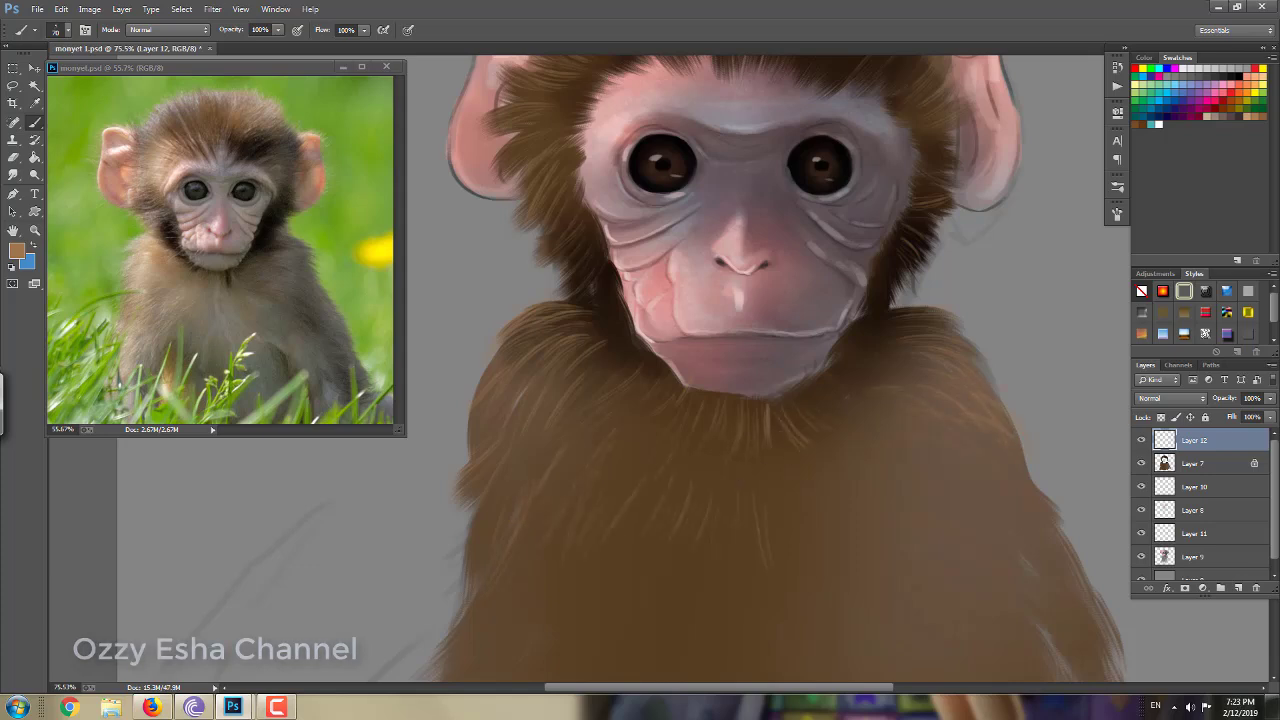
# - Cover the left-hand arm, chest and belly with downward light brown hair strokes
pyautogui.moveTo(520, 560)
pyautogui.mouseDown()
pyautogui.moveTo(493, 435)
pyautogui.moveTo(475, 495)
pyautogui.moveTo(500, 530)
pyautogui.moveTo(445, 600)
pyautogui.mouseUp()
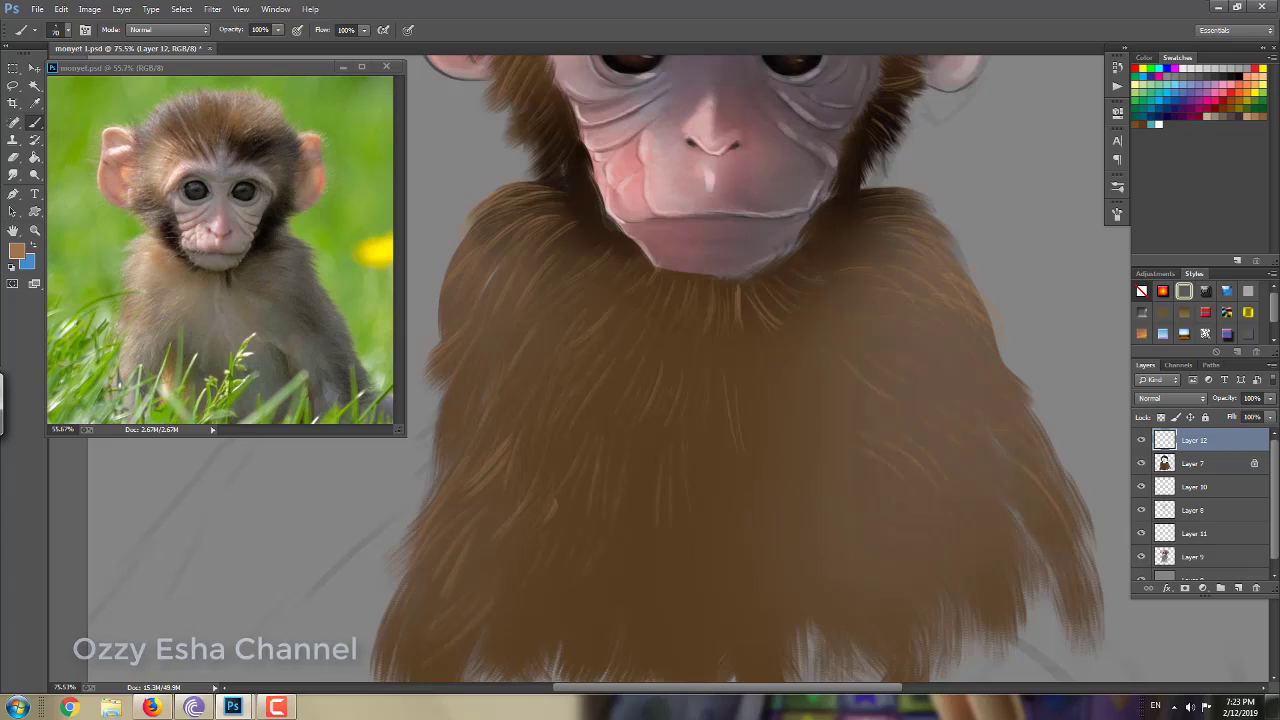
pyautogui.moveTo(712, 460); pyautogui.dragTo(720, 518)
pyautogui.moveTo(722, 472); pyautogui.dragTo(728, 536)
pyautogui.moveTo(636, 476); pyautogui.dragTo(644, 560)
pyautogui.moveTo(650, 486); pyautogui.dragTo(683, 654)
pyautogui.moveTo(692, 592); pyautogui.dragTo(708, 656)
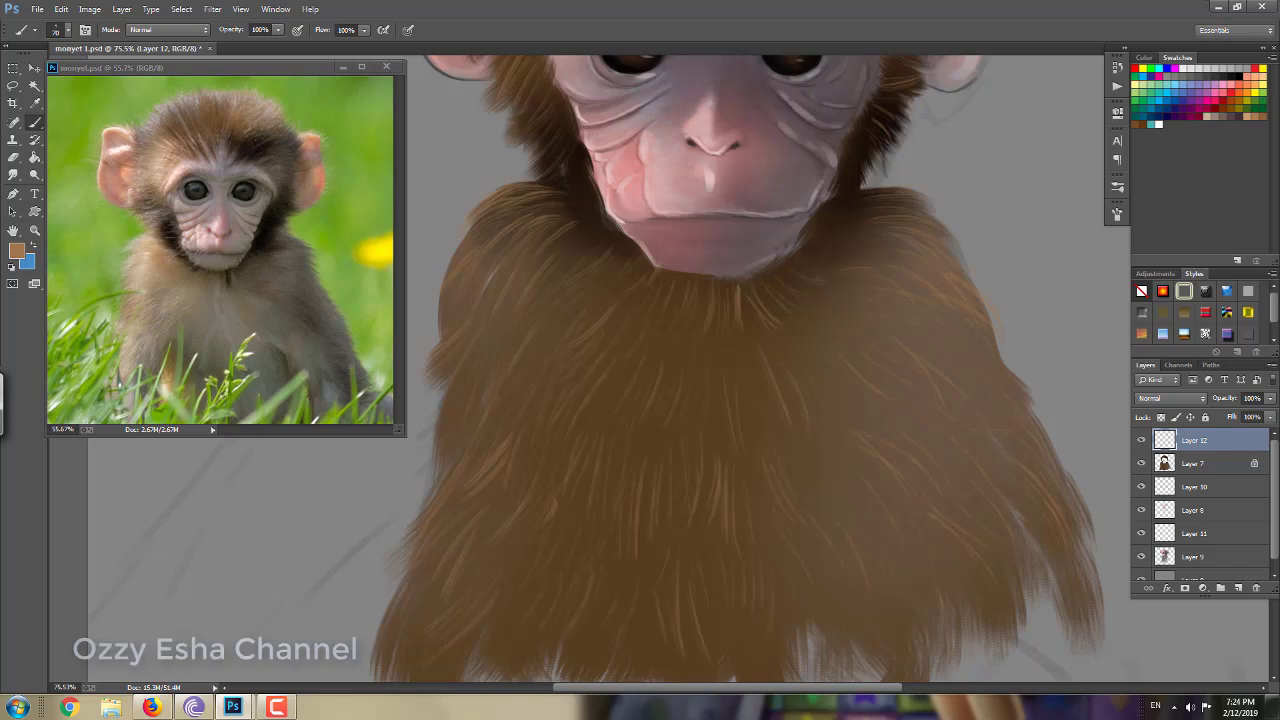
# - Choose a lighter tan and paint highlight hairs over the crown and the left-hand side of the head
pyautogui.click(16, 251)
pyautogui.click(68, 475)
pyautogui.click(334, 448)
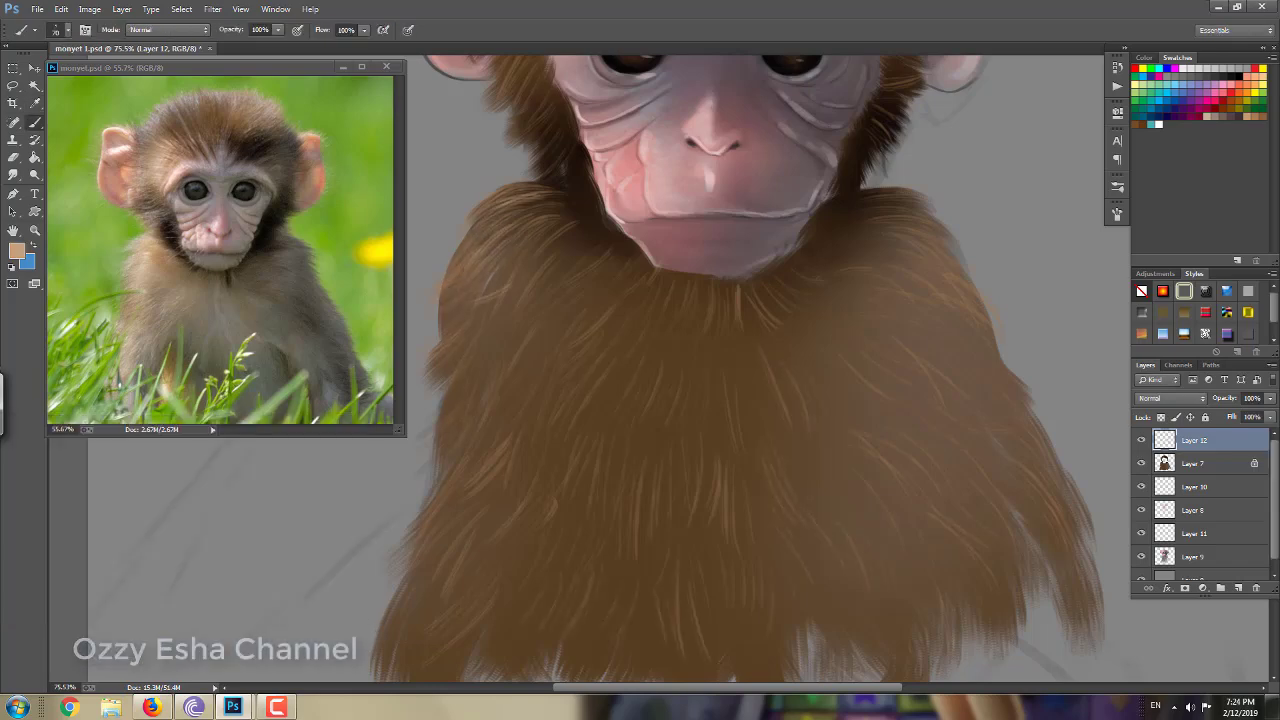
pyautogui.moveTo(540, 300); pyautogui.dragTo(515, 668)
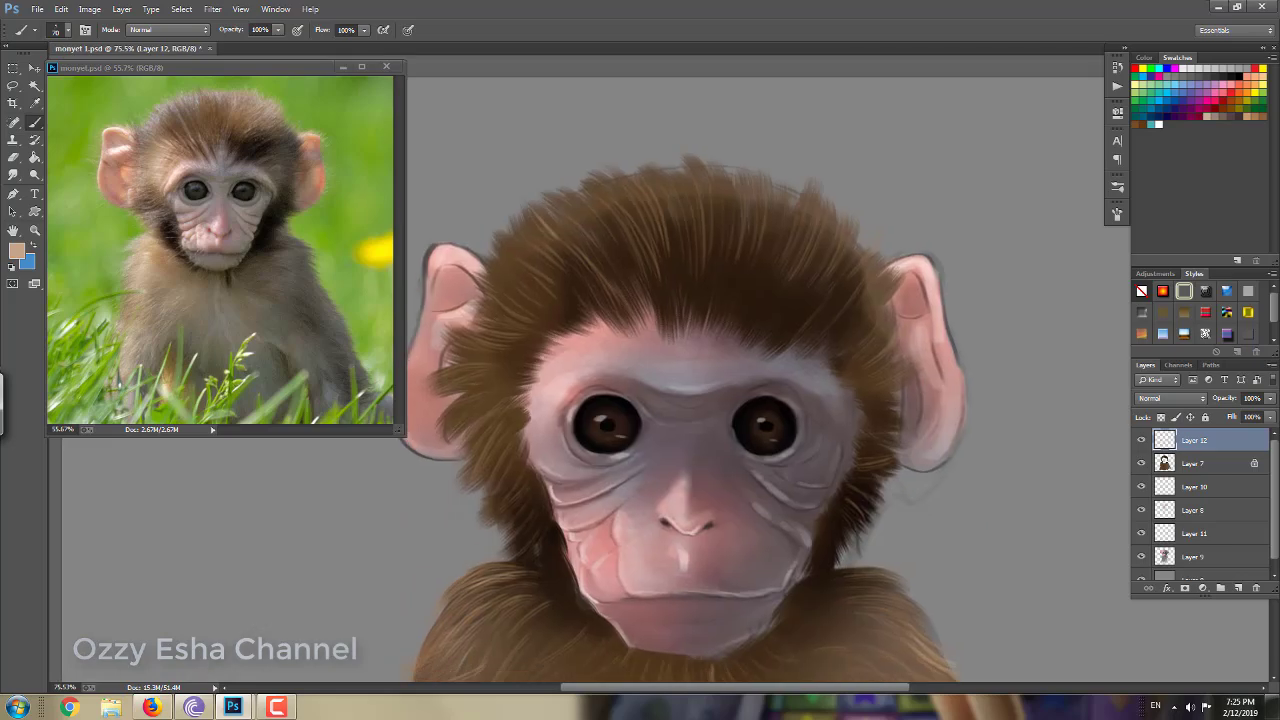
pyautogui.moveTo(750, 238); pyautogui.dragTo(752, 194)
pyautogui.moveTo(814, 258)
pyautogui.mouseDown()
pyautogui.moveTo(828, 226)
pyautogui.moveTo(836, 234)
pyautogui.mouseUp()
pyautogui.moveTo(850, 296); pyautogui.dragTo(862, 264)
pyautogui.moveTo(712, 304); pyautogui.dragTo(726, 226)
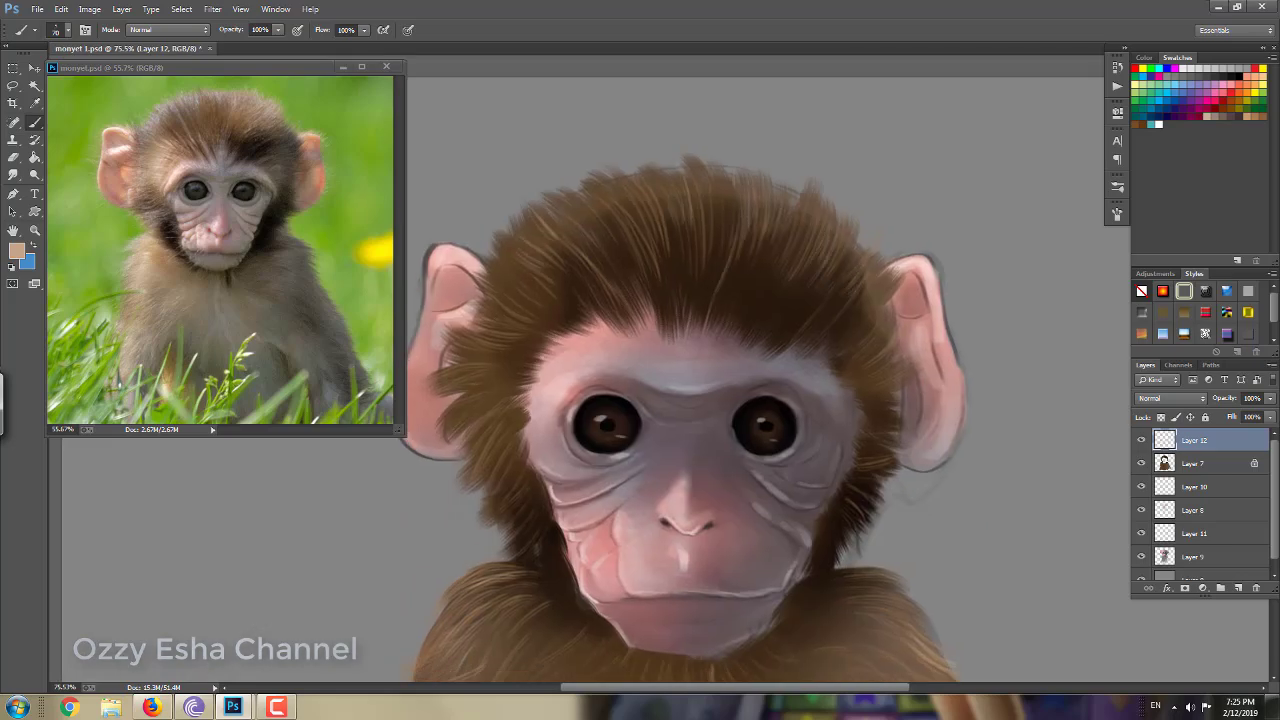
pyautogui.moveTo(508, 298); pyautogui.dragTo(516, 244)
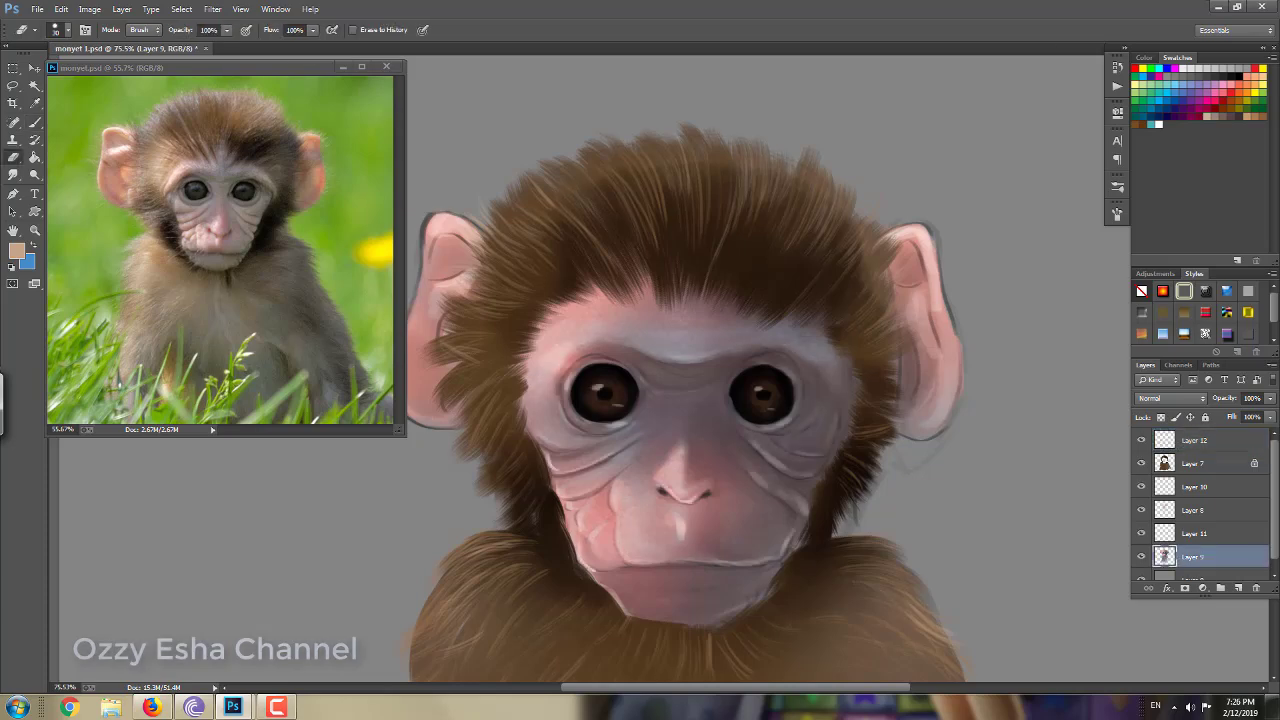
# - Duplicate the monkey's layer group as a merged copy and switch to the Mixer Brush
pyautogui.moveTo(683, 490); pyautogui.dragTo(783, 380)
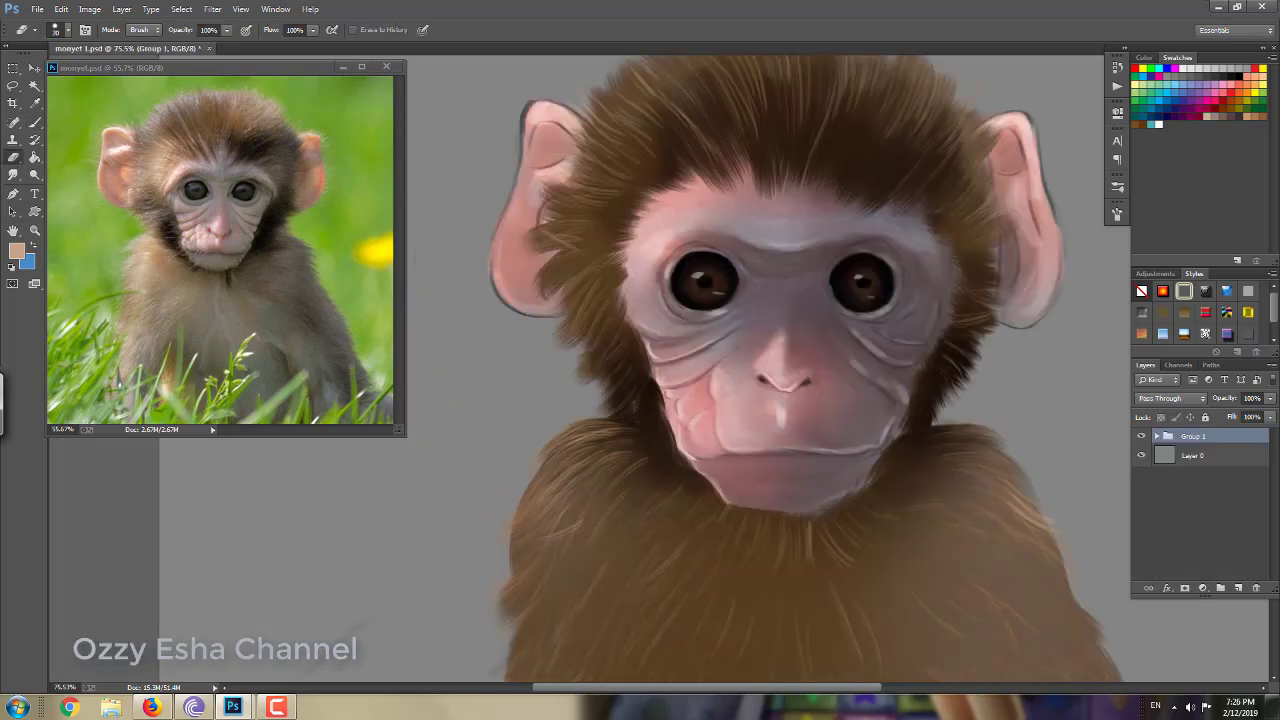
pyautogui.hotkey('ctrl', 'j')
pyautogui.hotkey('shift', 'b')
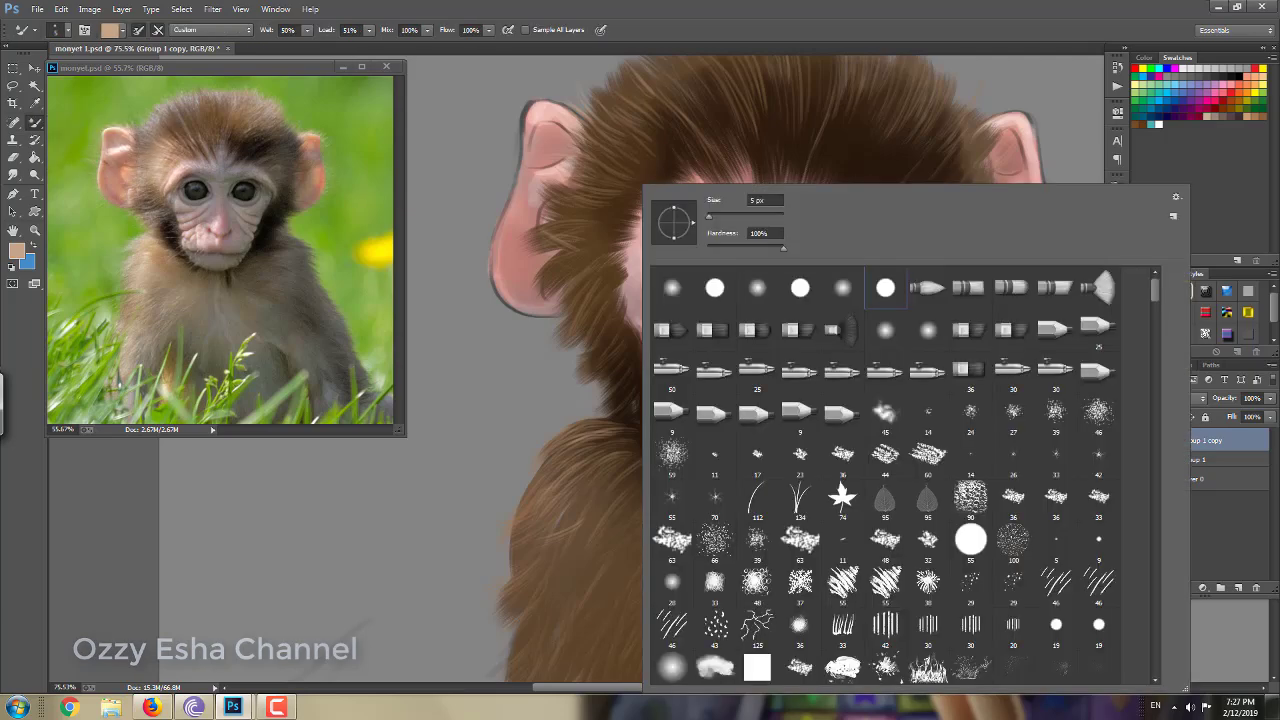
pyautogui.rightClick(642, 184)
pyautogui.press('Escape')
# - Pull sampled skin-pink strands from the forehead up into the hairline with the Mixer Brush
pyautogui.keyDown('alt'); pyautogui.click(640, 205); pyautogui.keyUp('alt')
pyautogui.scroll(1, 640, 360)
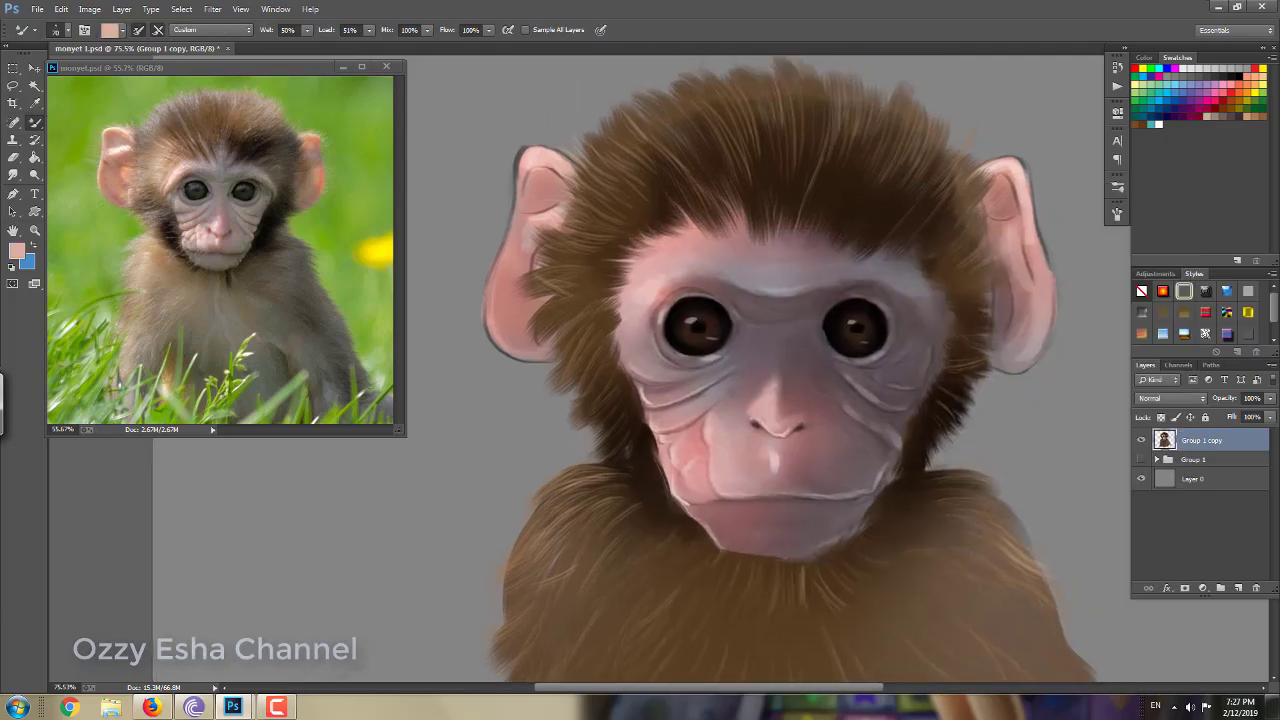
pyautogui.moveTo(770, 244); pyautogui.dragTo(758, 204)
pyautogui.moveTo(744, 214); pyautogui.dragTo(726, 206)
pyautogui.moveTo(872, 262); pyautogui.dragTo(862, 236)
pyautogui.moveTo(848, 254); pyautogui.dragTo(836, 228)
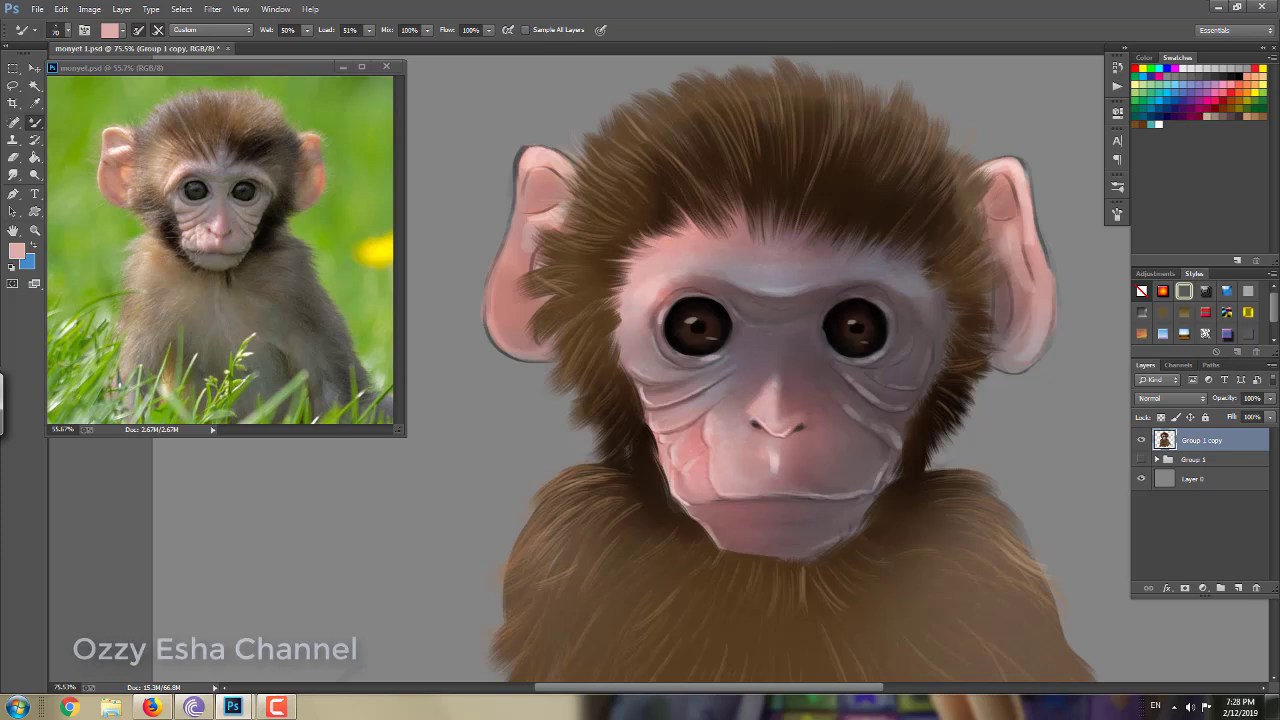
# - Blend the fur edges beside the ears with the Mixer Brush, using colours sampled nearby
pyautogui.keyDown('alt'); pyautogui.click(988, 340); pyautogui.keyUp('alt')
pyautogui.moveTo(992, 337); pyautogui.dragTo(983, 344)
pyautogui.keyDown('alt'); pyautogui.click(556, 367); pyautogui.keyUp('alt')
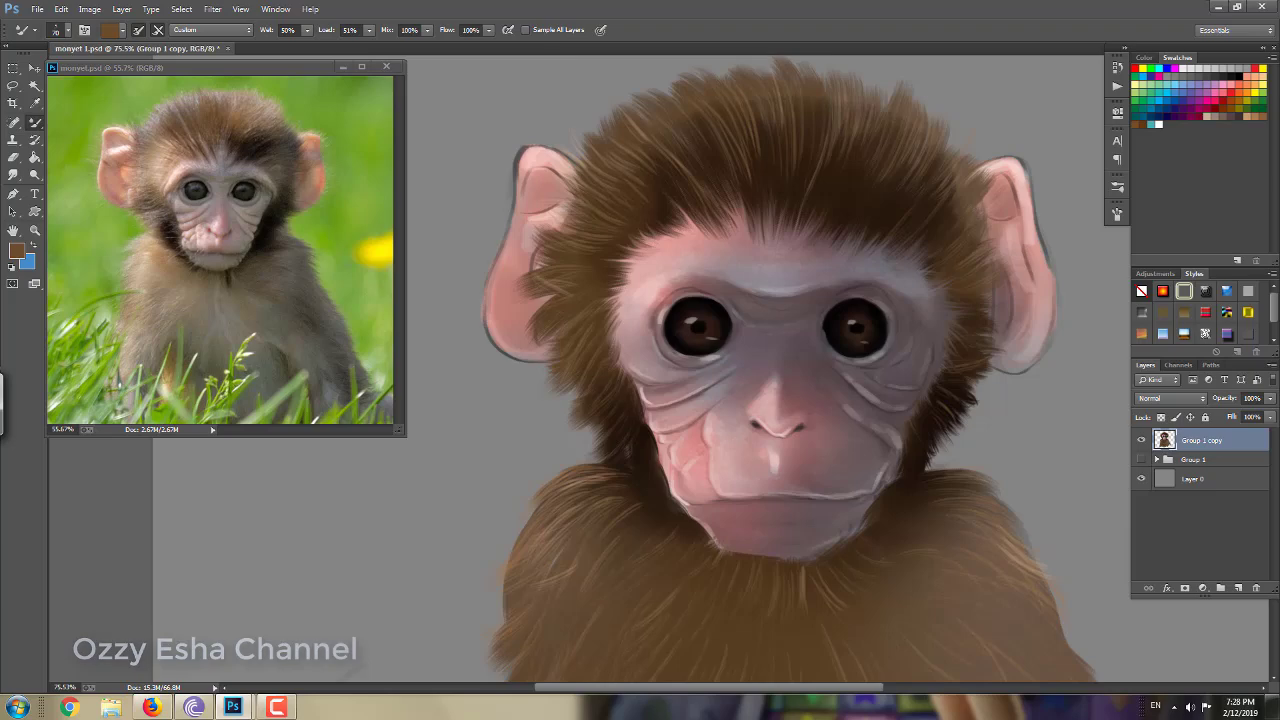
# - Lighten the chest, shoulder and crown fur with a large soft brown brush in Screen mode
pyautogui.scroll(-3, 700, 400)
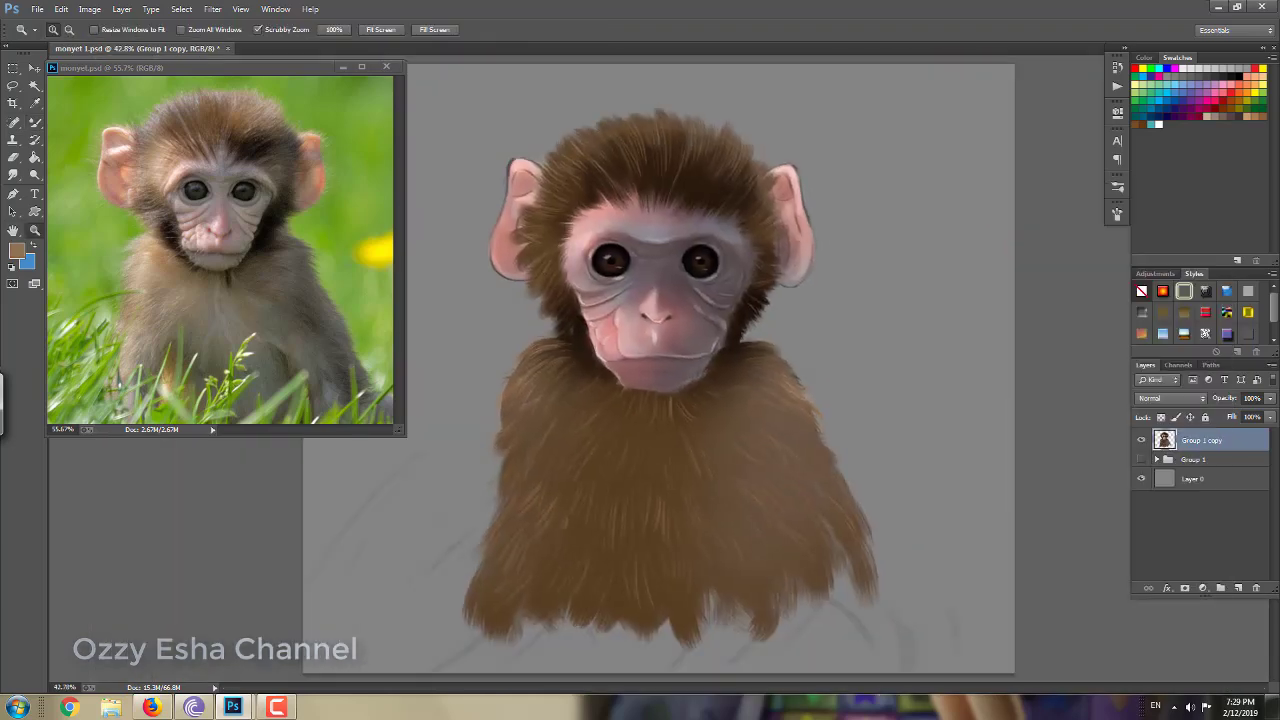
pyautogui.hotkey('shift', 'b')
pyautogui.click(168, 29)
pyautogui.click(137, 171)
pyautogui.press(']')
pyautogui.press(']')
pyautogui.press(']')
pyautogui.press(']')
pyautogui.press(']')
pyautogui.press(']')
pyautogui.press(']')
pyautogui.press(']')
pyautogui.moveTo(560, 530); pyautogui.dragTo(560, 415)
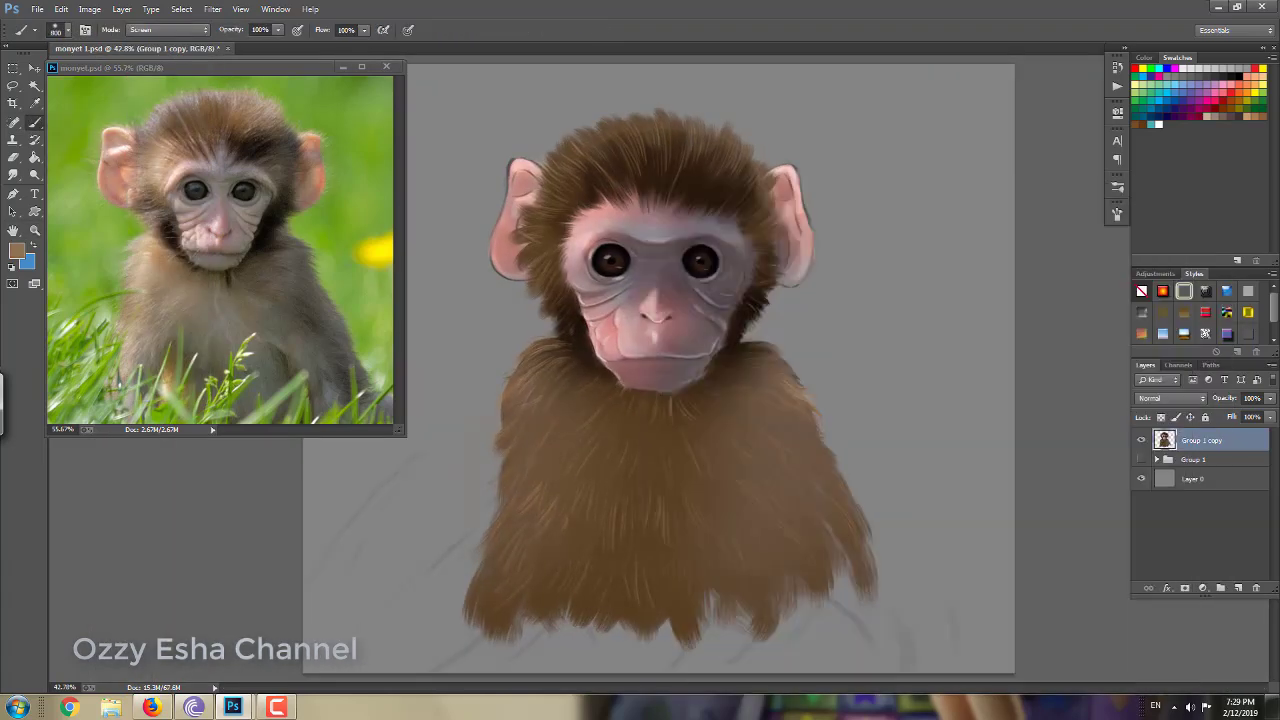
pyautogui.moveTo(500, 600); pyautogui.dragTo(700, 360)
pyautogui.moveTo(680, 160); pyautogui.dragTo(730, 130)
pyautogui.moveTo(560, 190); pyautogui.dragTo(680, 130)
# - Lock the merged layer's transparency and darken the neck under the chin with a dark brown Overlay brush
pyautogui.click(168, 29)
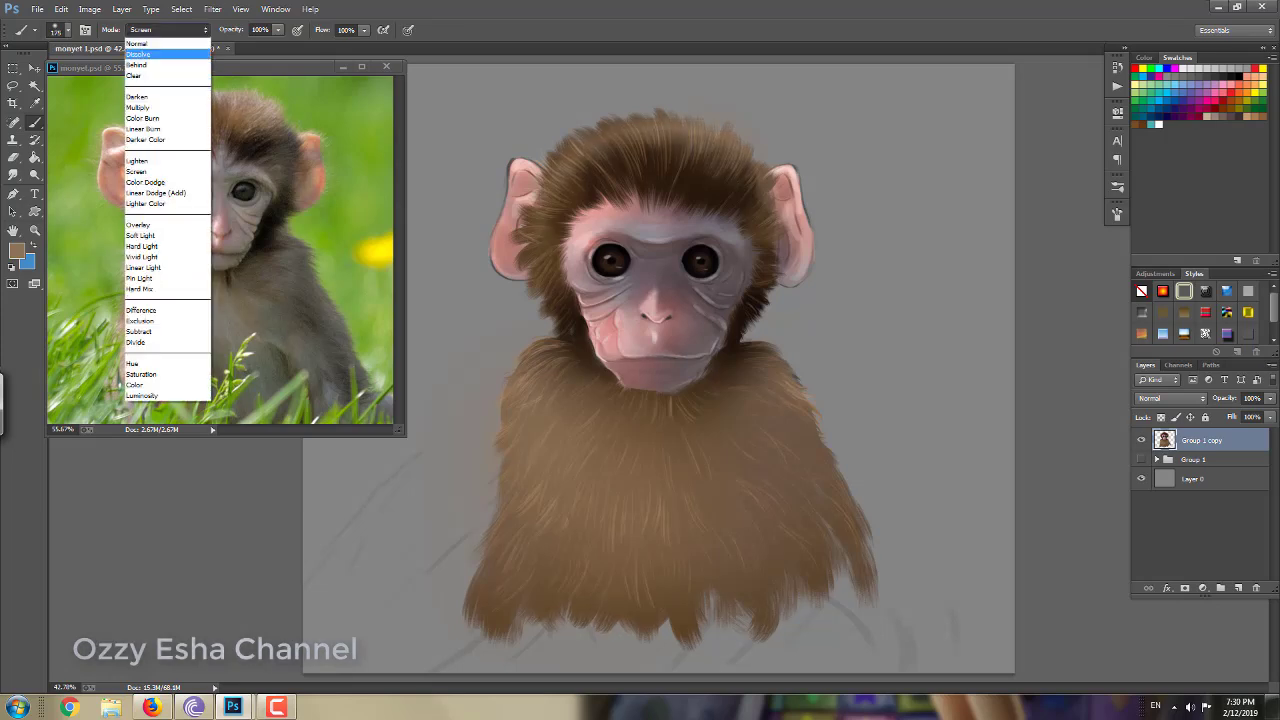
pyautogui.click(137, 224)
pyautogui.keyDown('alt'); pyautogui.click(650, 140); pyautogui.keyUp('alt')
pyautogui.keyDown('alt'); pyautogui.click(556, 252); pyautogui.keyUp('alt')
pyautogui.press('/')
pyautogui.press('[')
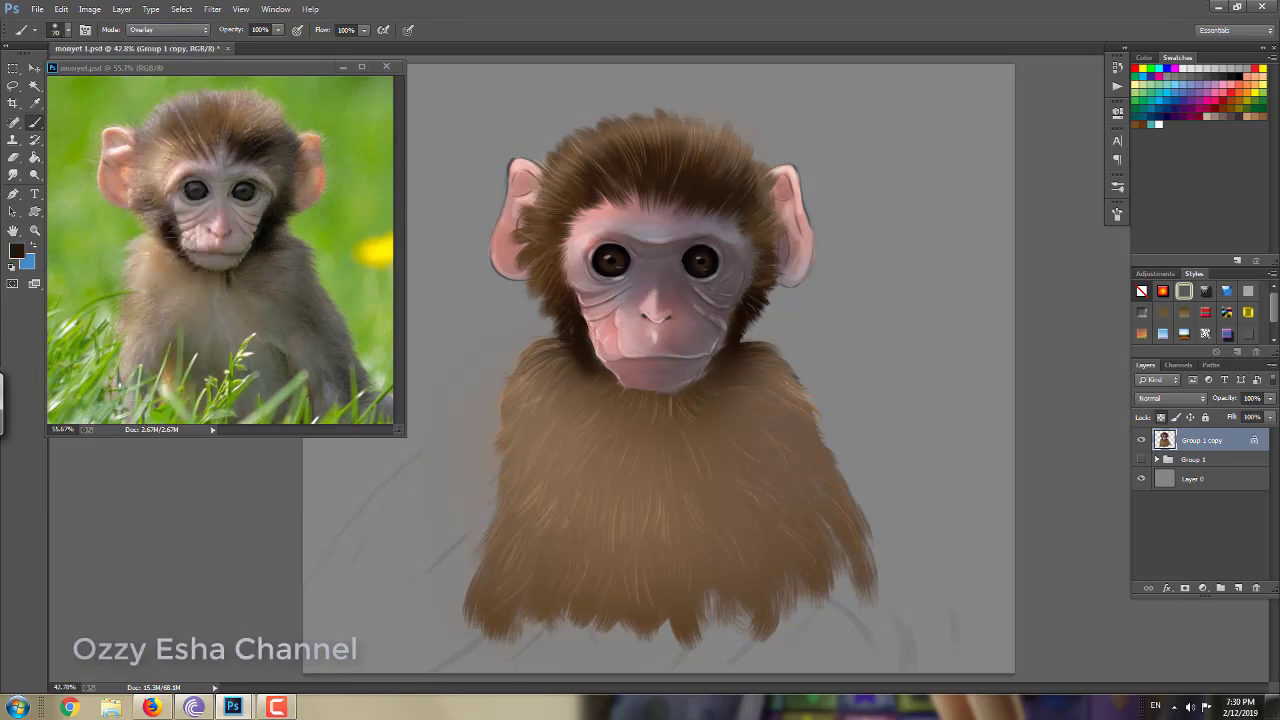
pyautogui.moveTo(706, 394)
pyautogui.mouseDown()
pyautogui.moveTo(676, 426)
pyautogui.moveTo(584, 372)
pyautogui.mouseUp()
# - Shade the fur by the left-hand ear and down the right-hand arm in dark brown
pyautogui.press(']')
pyautogui.moveTo(556, 260); pyautogui.dragTo(528, 288)
pyautogui.moveTo(836, 358); pyautogui.dragTo(852, 546)
# - Enlarge the brush and shade the fold beside the right-hand arm and the lower left-hand belly in dark brown
pyautogui.press(']')
pyautogui.press(']')
pyautogui.press(']')
pyautogui.press(']')
pyautogui.press(']')
pyautogui.moveTo(760, 484); pyautogui.dragTo(722, 590)
pyautogui.moveTo(500, 610); pyautogui.dragTo(650, 500)
pyautogui.moveTo(520, 540); pyautogui.dragTo(640, 440)
# - Warm the fur with a 500 px Overlay brush in orange sampled from the left-hand ear
pyautogui.press(']')
pyautogui.press(']')
pyautogui.keyDown('alt'); pyautogui.click(505, 250); pyautogui.keyUp('alt')
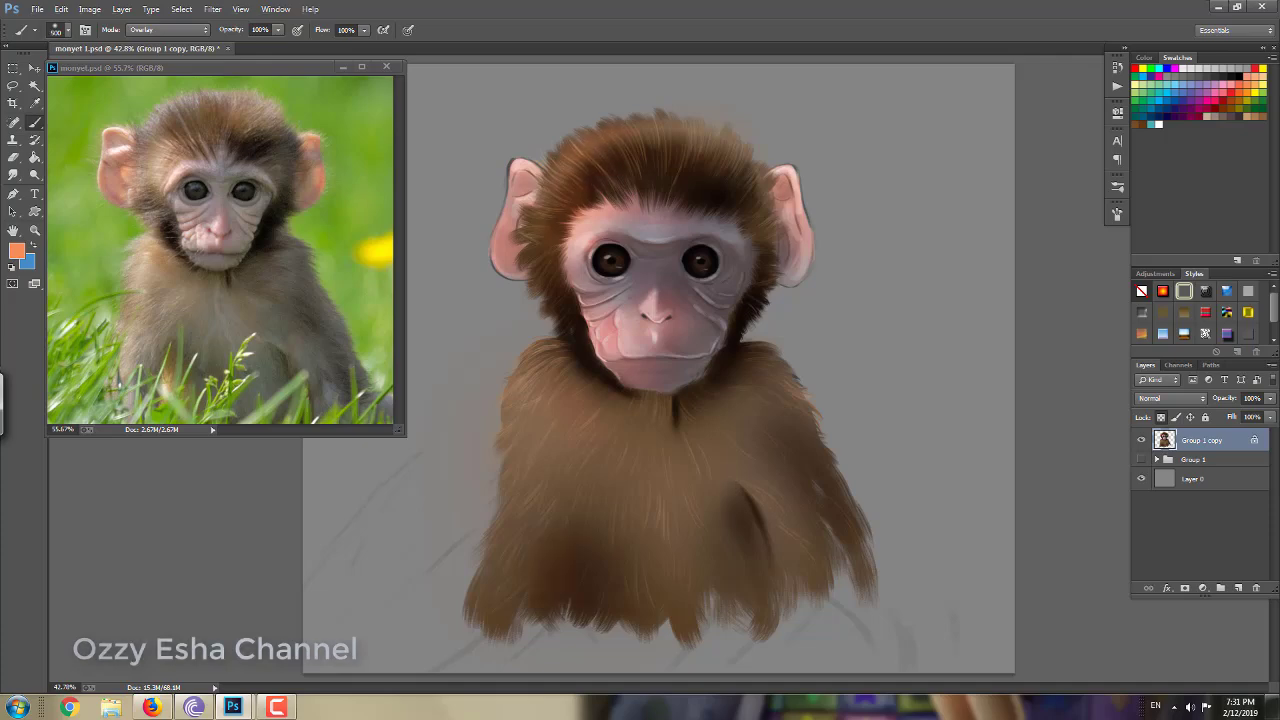
# - Blend the cheek folds and under-eye wrinkles with a small Mixer Brush of about 10 to 15 px
pyautogui.scroll(3, 600, 310)
pyautogui.rightClick(35, 122)
pyautogui.click(100, 165)
pyautogui.rightClick(508, 182)
pyautogui.press('Escape')
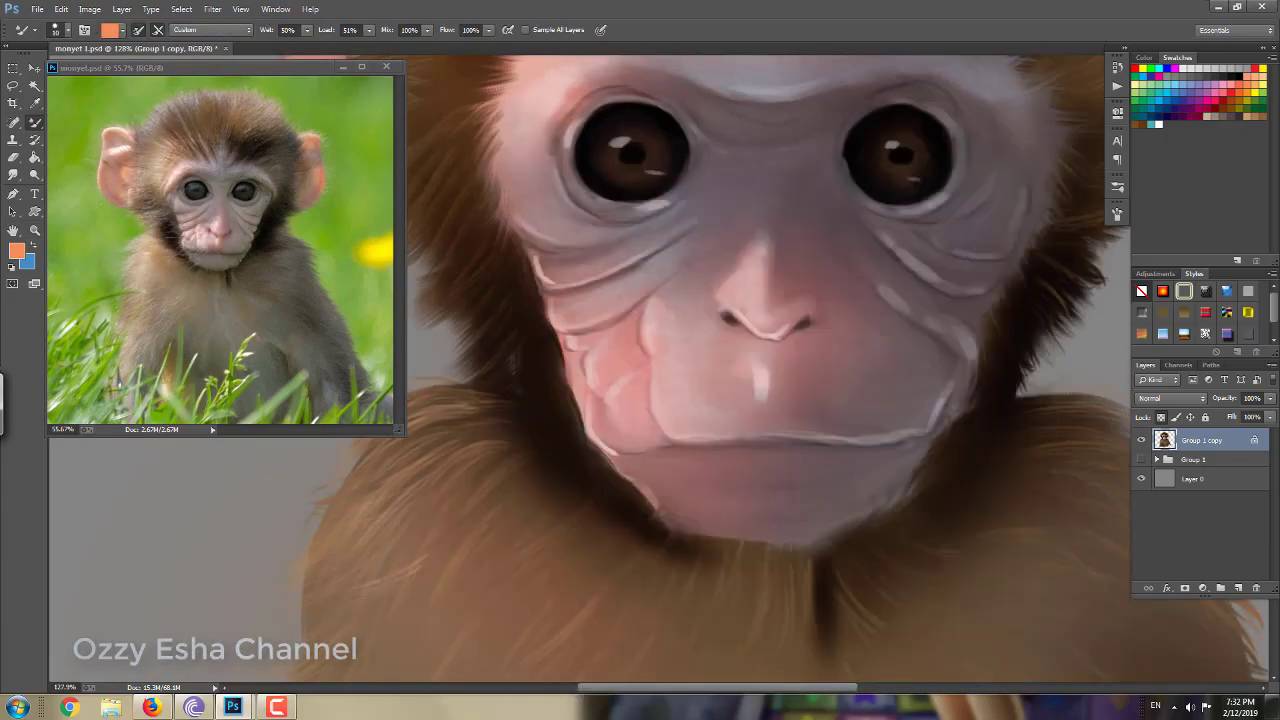
pyautogui.rightClick(646, 184)
pyautogui.press('Escape')
pyautogui.rightClick(730, 184)
pyautogui.press('Escape')
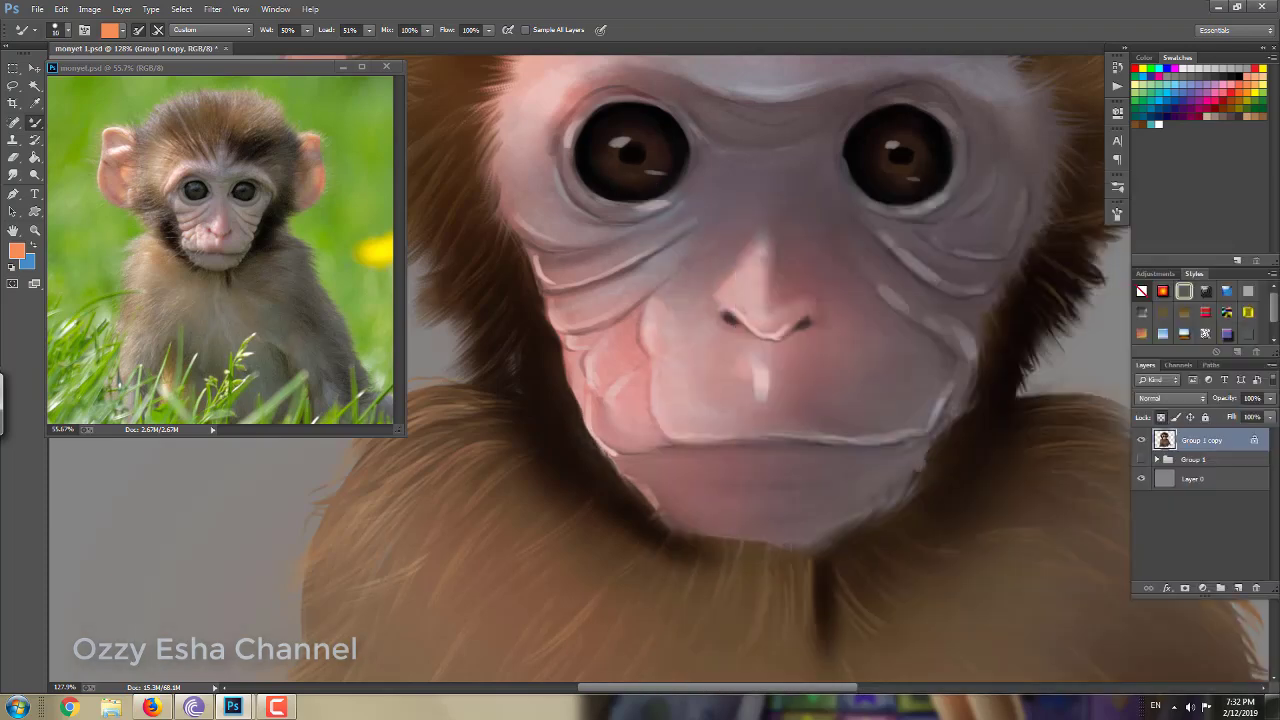
pyautogui.rightClick(730, 184)
pyautogui.press('Escape')
pyautogui.moveTo(950, 336); pyautogui.dragTo(890, 294)
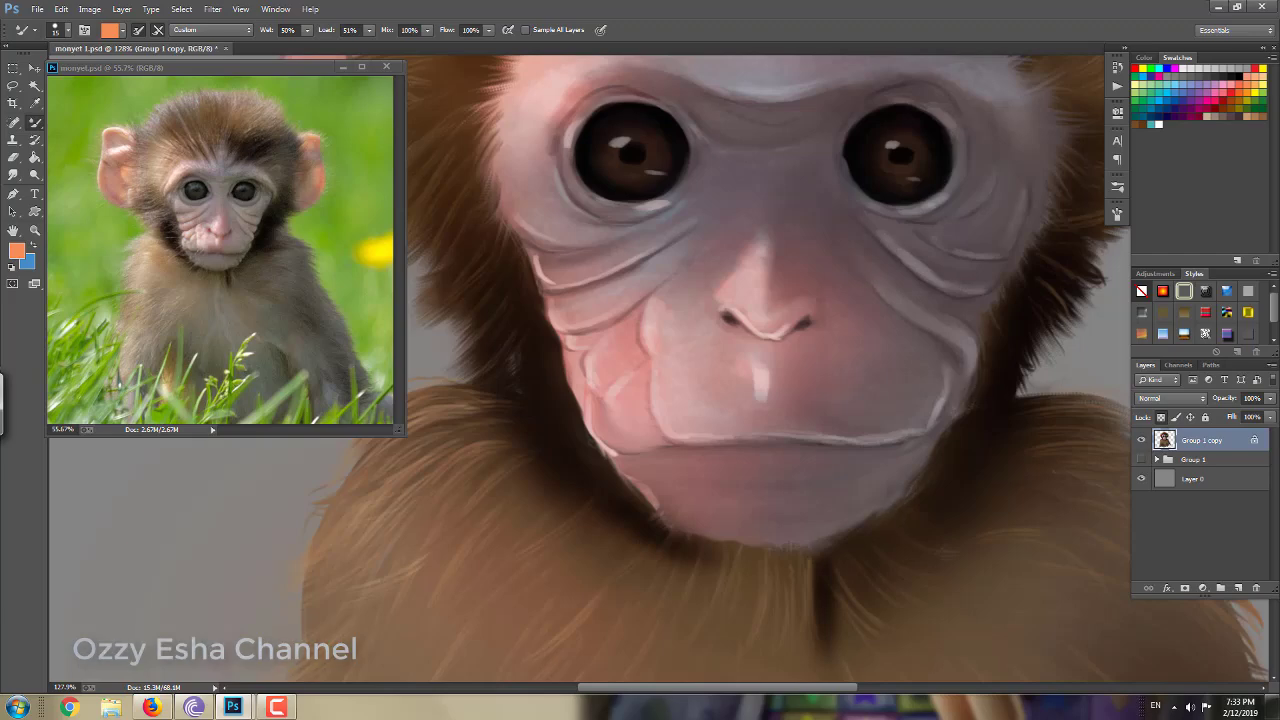
pyautogui.moveTo(670, 200); pyautogui.dragTo(575, 315)
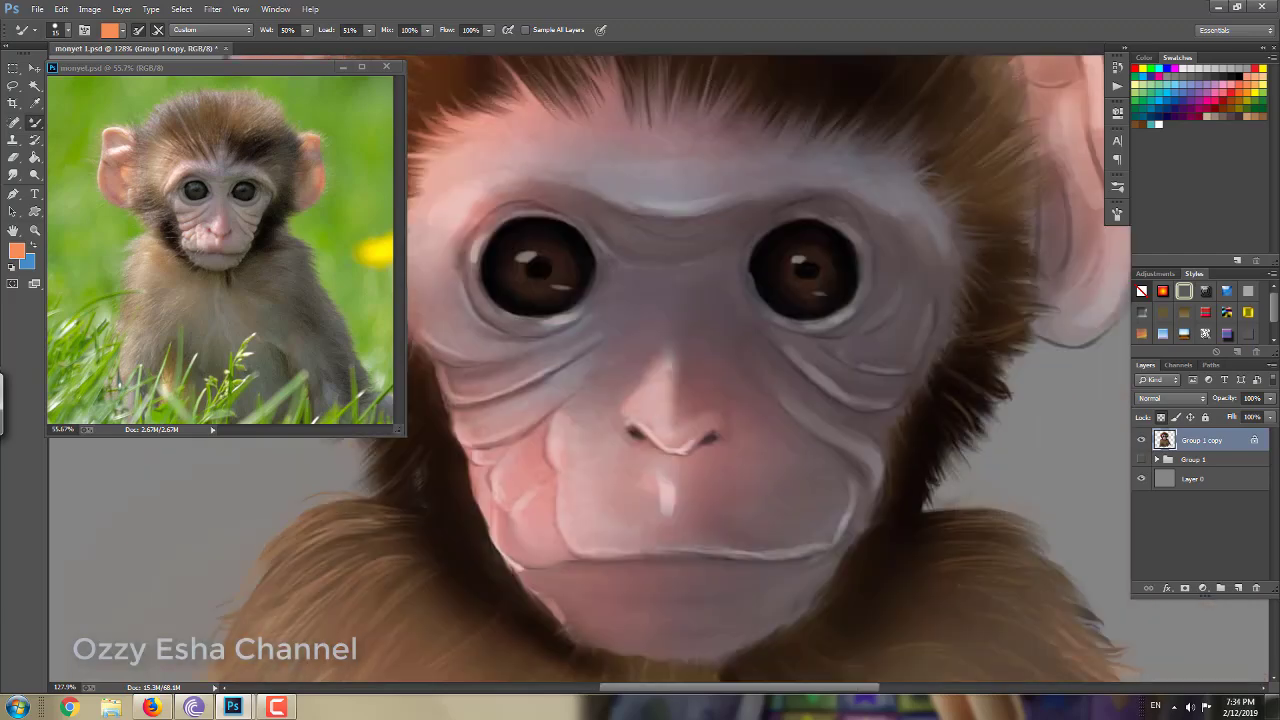
pyautogui.moveTo(640, 350); pyautogui.dragTo(690, 293)
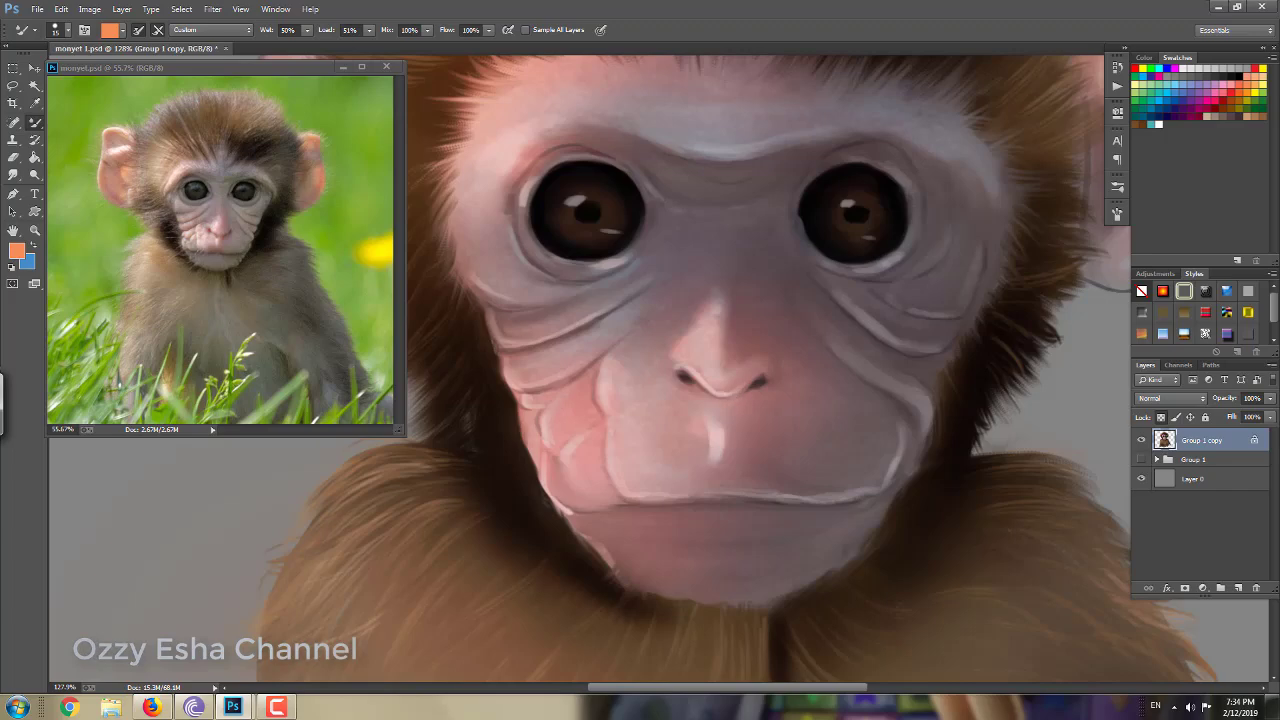
# - Darken the mouth line and facial creases with a 25 px mauve brush in Multiply mode
pyautogui.hotkey('shift', 'b')
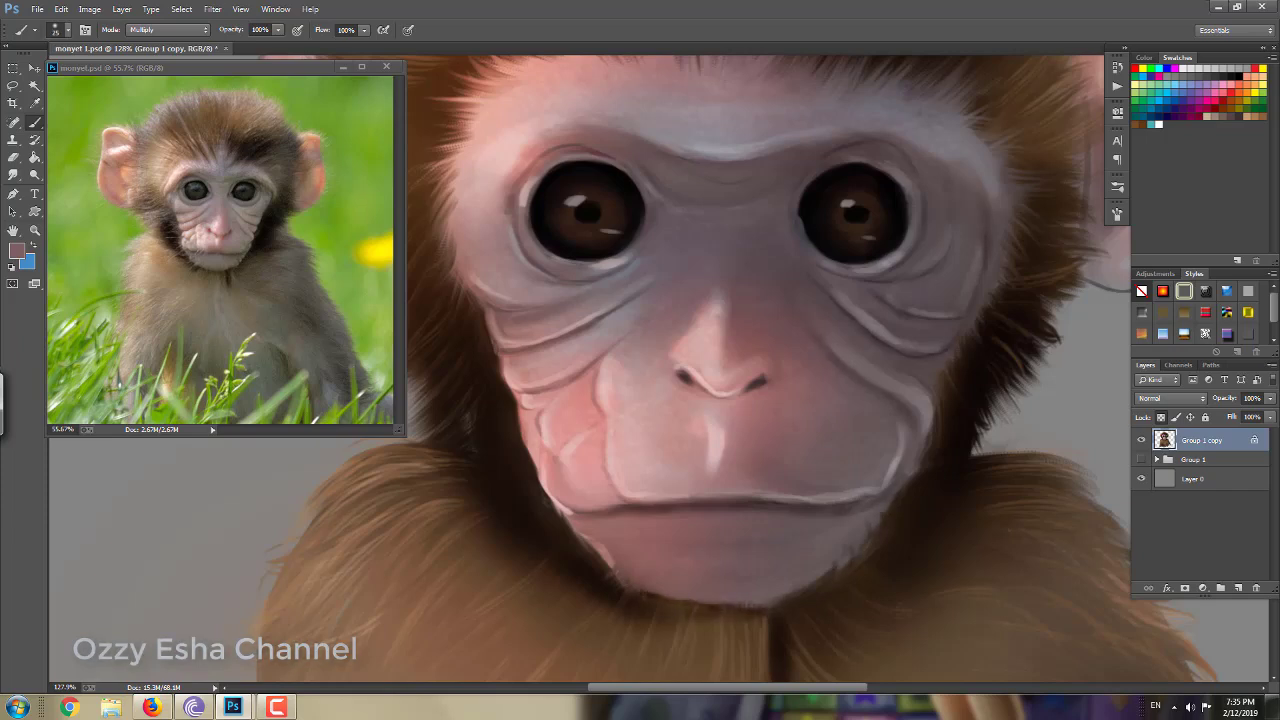
pyautogui.scroll(-2, 700, 350)
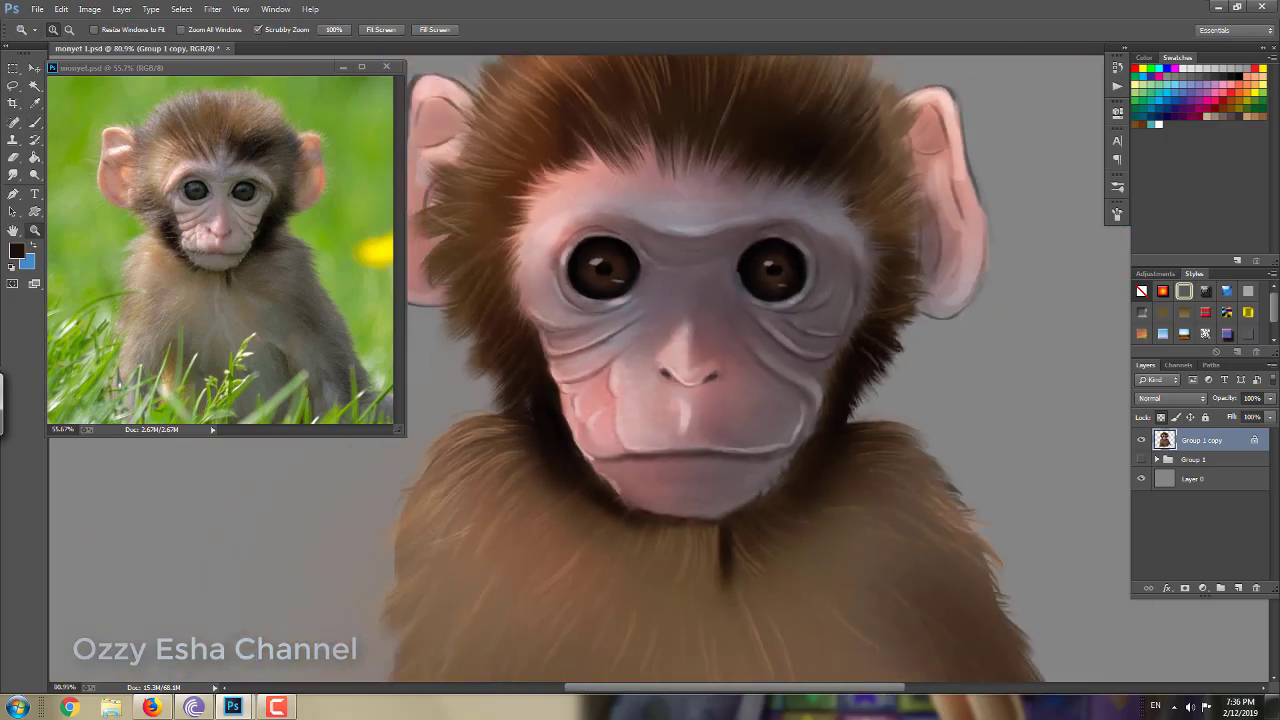
# - Unlock the merged layer's transparency and refine the shoulder fur with a Mixer Brush in sampled brown
pyautogui.hotkey('shift', 'b')
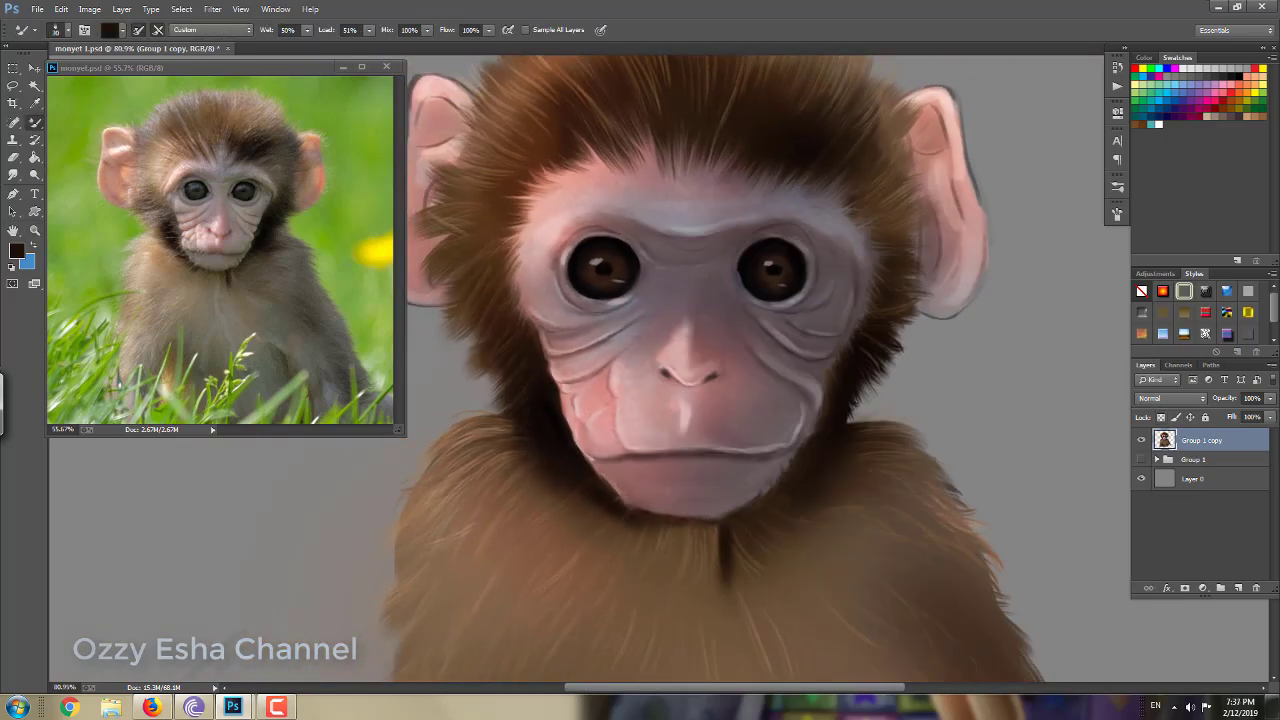
pyautogui.rightClick(673, 182)
pyautogui.press('Escape')
pyautogui.keyDown('alt'); pyautogui.click(510, 459); pyautogui.keyUp('alt')
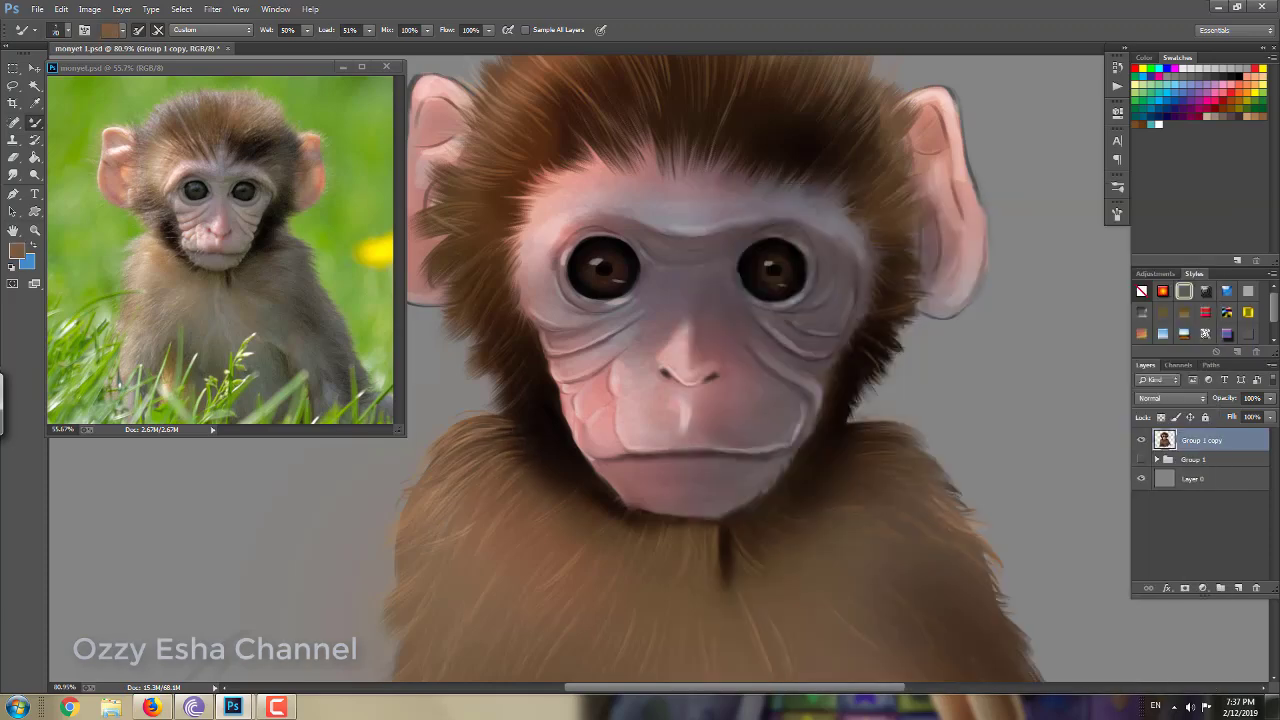
pyautogui.moveTo(700, 380); pyautogui.dragTo(815, 452)
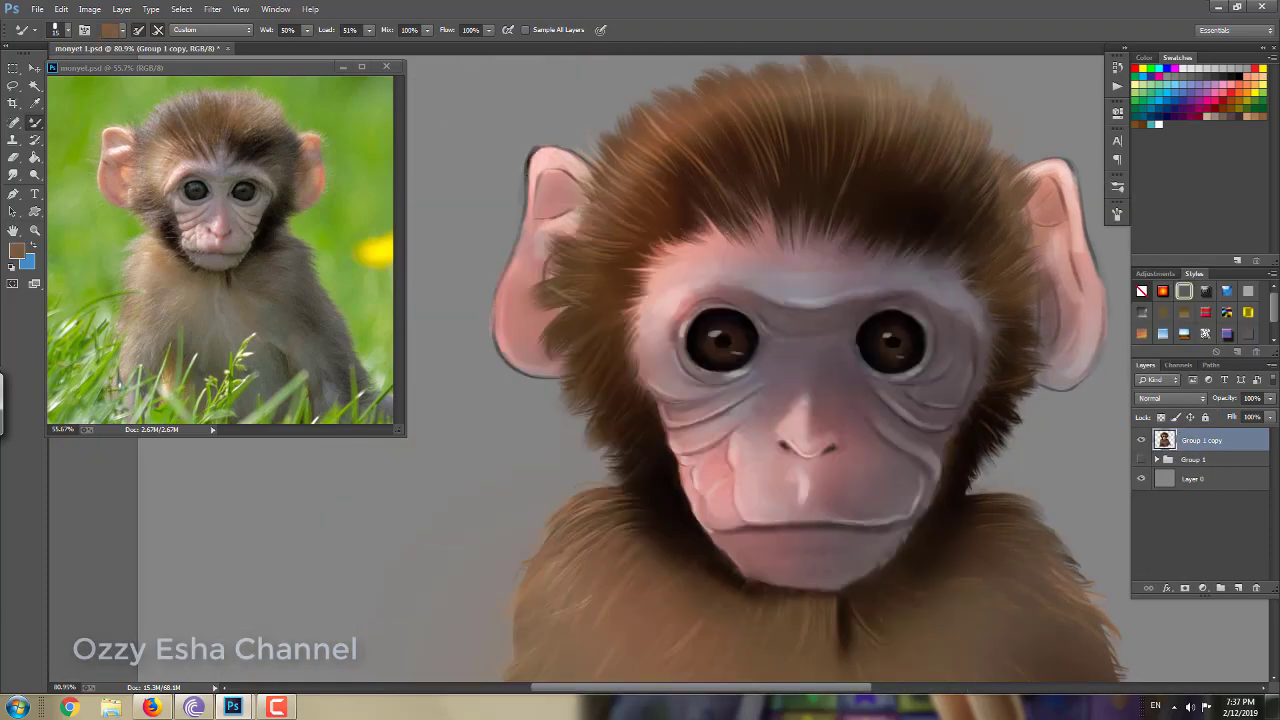
# - Sample the right-hand ear's pink and smooth its rim with the Mixer Brush and a 25 px Smudge tool
pyautogui.keyDown('alt'); pyautogui.click(1082, 290); pyautogui.keyUp('alt')
pyautogui.press('r')
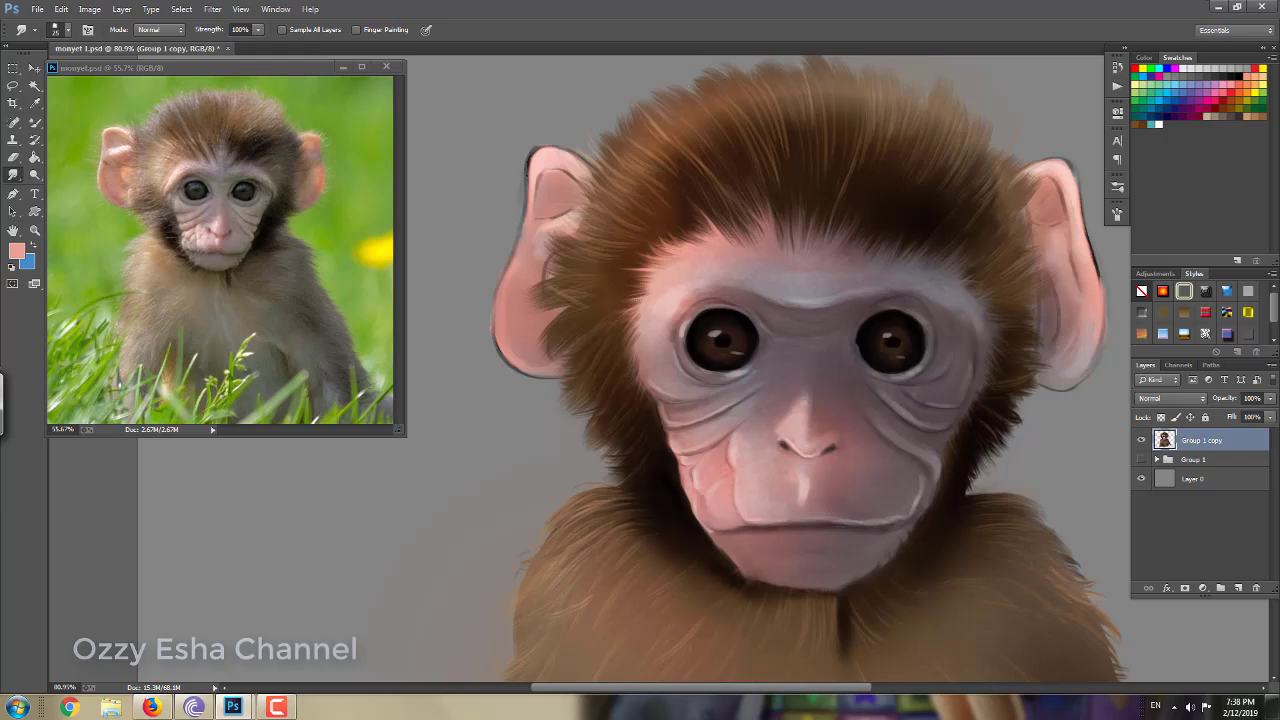
pyautogui.press('b')
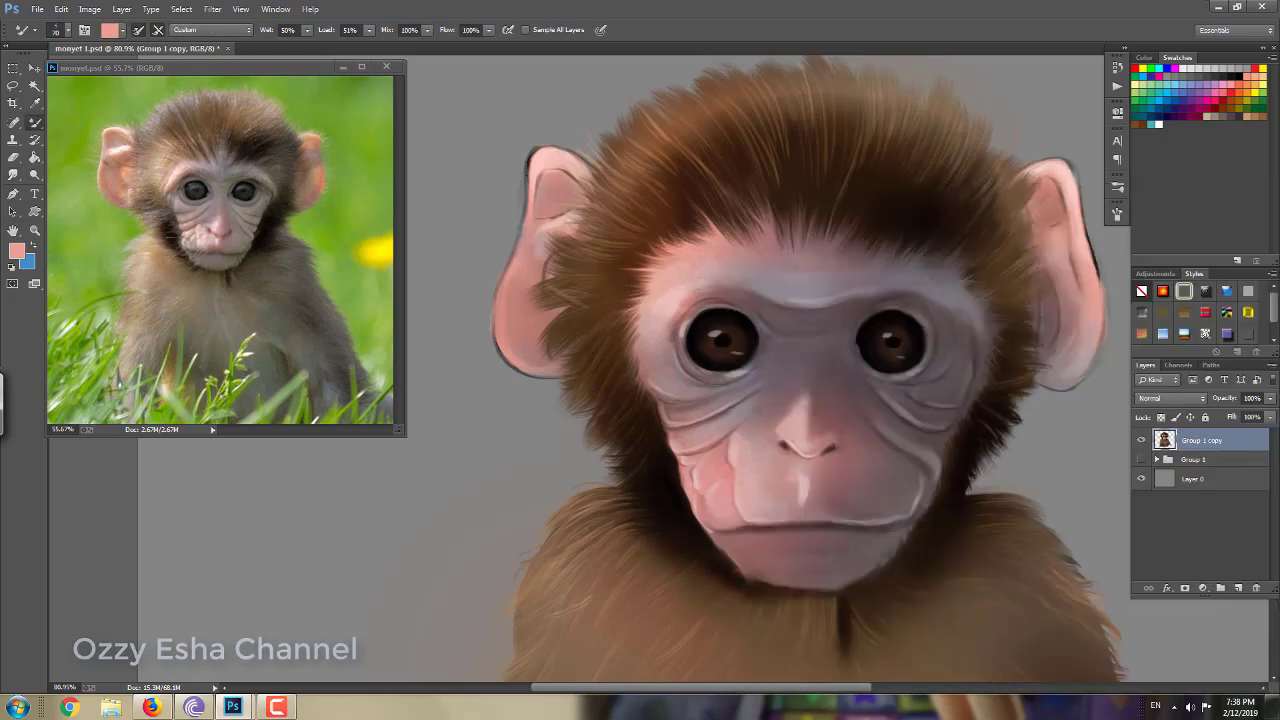
# - Blend the fur along the crown and shoulders with the Mixer Brush in brown sampled from the head
pyautogui.moveTo(790, 70); pyautogui.dragTo(719, 62)
pyautogui.keyDown('alt'); pyautogui.click(740, 115); pyautogui.keyUp('alt')
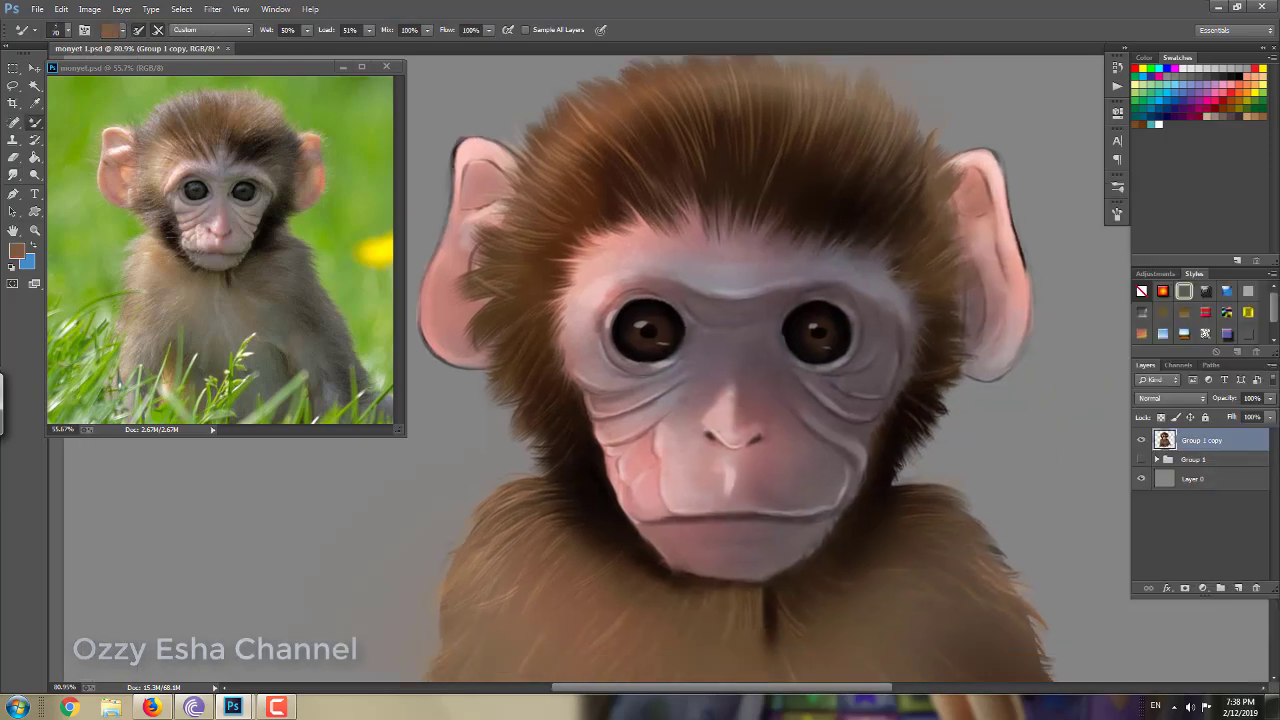
pyautogui.moveTo(700, 400); pyautogui.dragTo(740, 220)
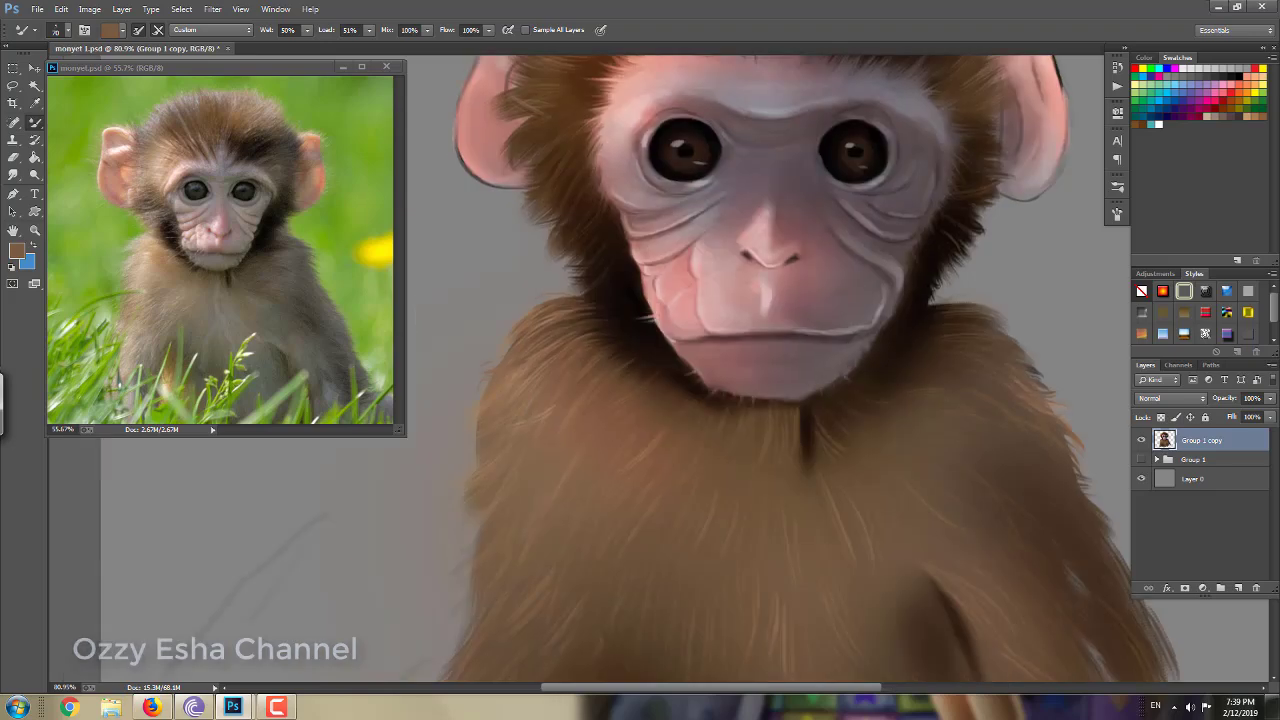
pyautogui.hotkey('ctrl', 'shift', 'alt', 'n')
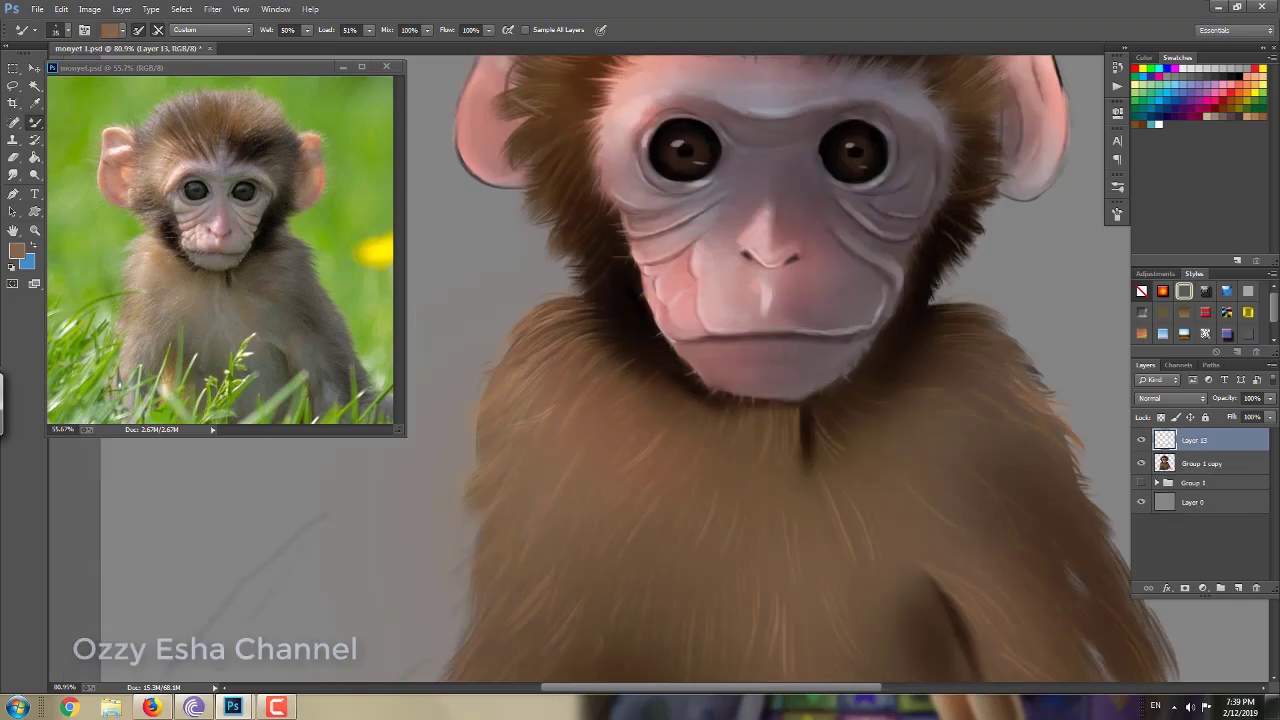
pyautogui.keyDown('alt'); pyautogui.click(760, 240); pyautogui.keyUp('alt')
pyautogui.hotkey('ctrl', 'z')
# - Fill the background layer with grass green using the Paint Bucket
pyautogui.scroll(-5, 760, 370)
pyautogui.hotkey('shift', 'b')
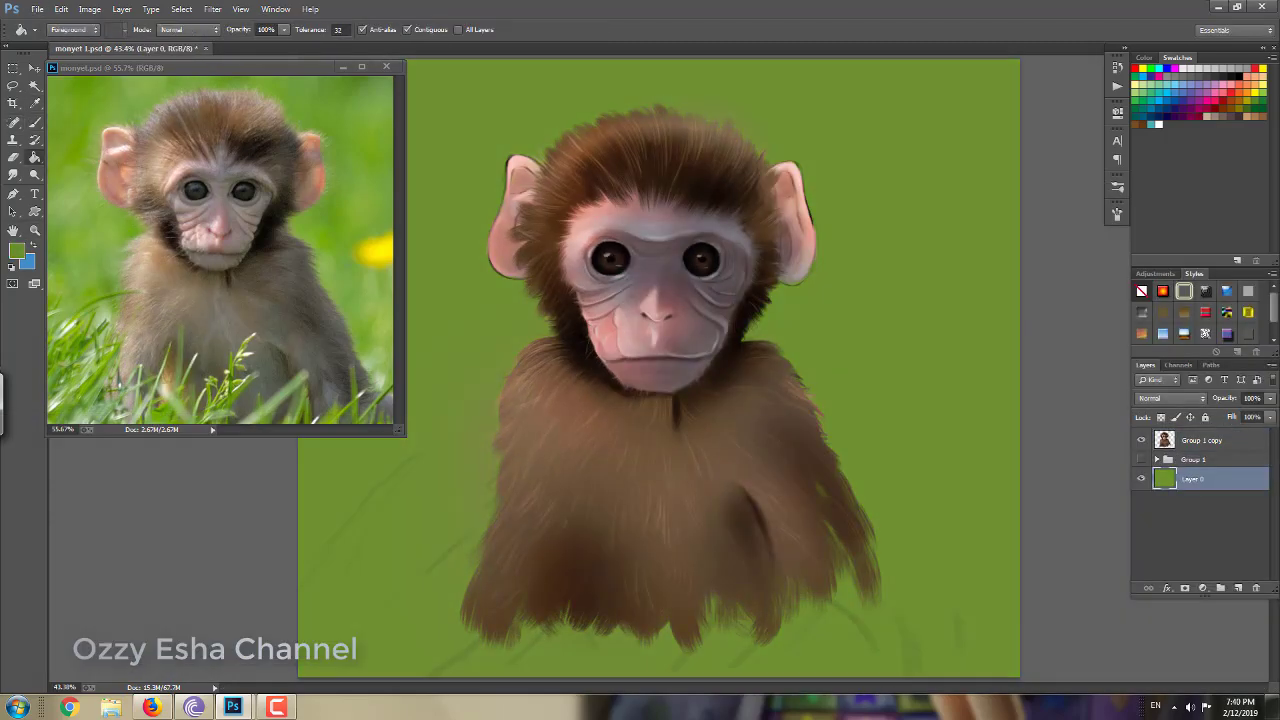
pyautogui.press('z')
pyautogui.hotkey('ctrl', '-')
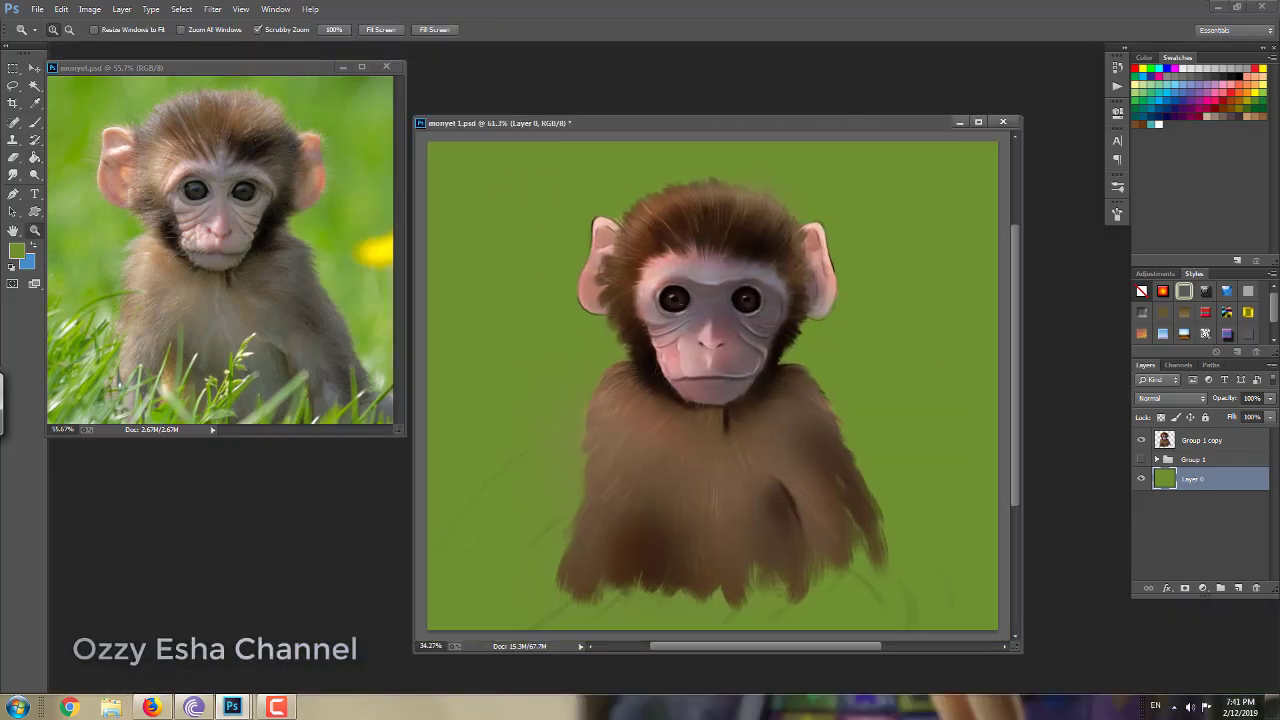
# - Add a layer above the green background and paint soft yellow-green glow patches around the monkey
pyautogui.hotkey('ctrl', 'shift', 'alt', 'n')
pyautogui.press('b')
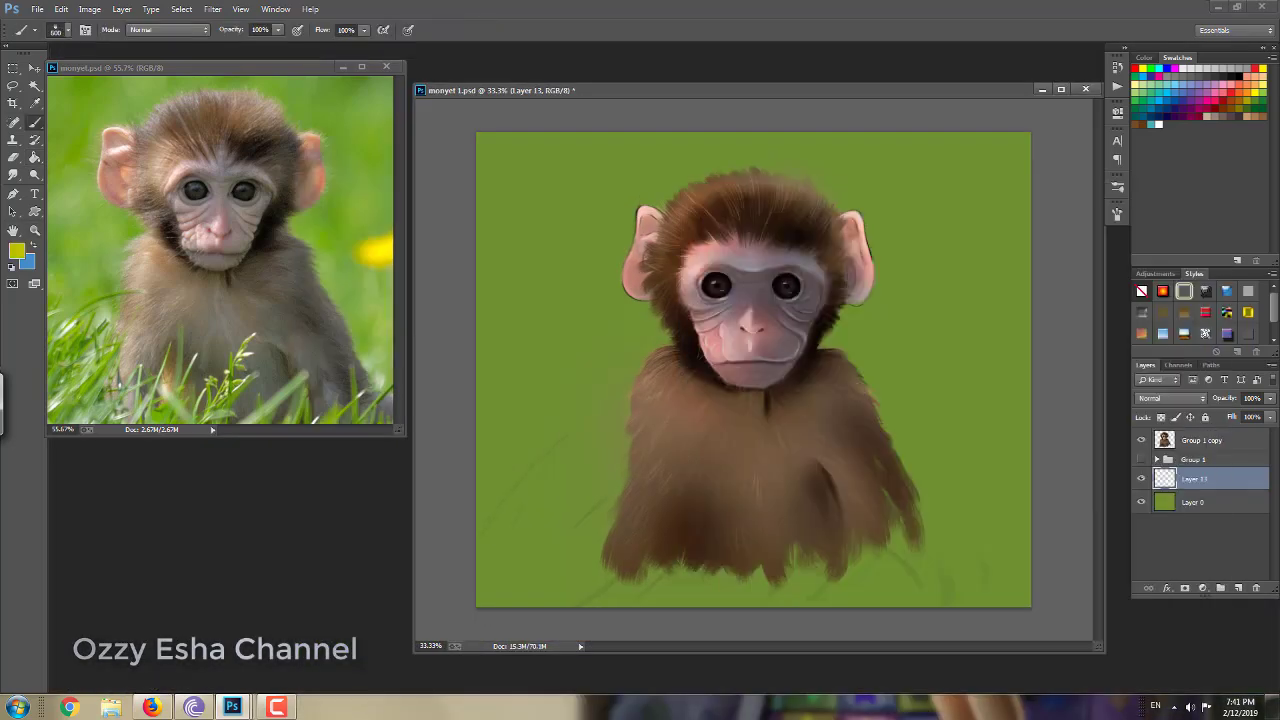
pyautogui.moveTo(600, 350); pyautogui.dragTo(630, 290)
pyautogui.moveTo(630, 200); pyautogui.dragTo(670, 180)
pyautogui.moveTo(515, 180); pyautogui.dragTo(630, 150)
pyautogui.moveTo(870, 300); pyautogui.dragTo(915, 312)
pyautogui.moveTo(1020, 160)
pyautogui.mouseDown()
pyautogui.moveTo(810, 150)
pyautogui.moveTo(990, 165)
pyautogui.mouseUp()
# - Choose a brighter yellow tone and paint light spots across the upper background
pyautogui.click(16, 251)
pyautogui.click(314, 457)
pyautogui.moveTo(735, 150); pyautogui.dragTo(960, 195)
# - Paint soft light-blue patches on both sides of the background with a 400 px brush
pyautogui.click(1150, 92)
pyautogui.moveTo(590, 385); pyautogui.dragTo(505, 455)
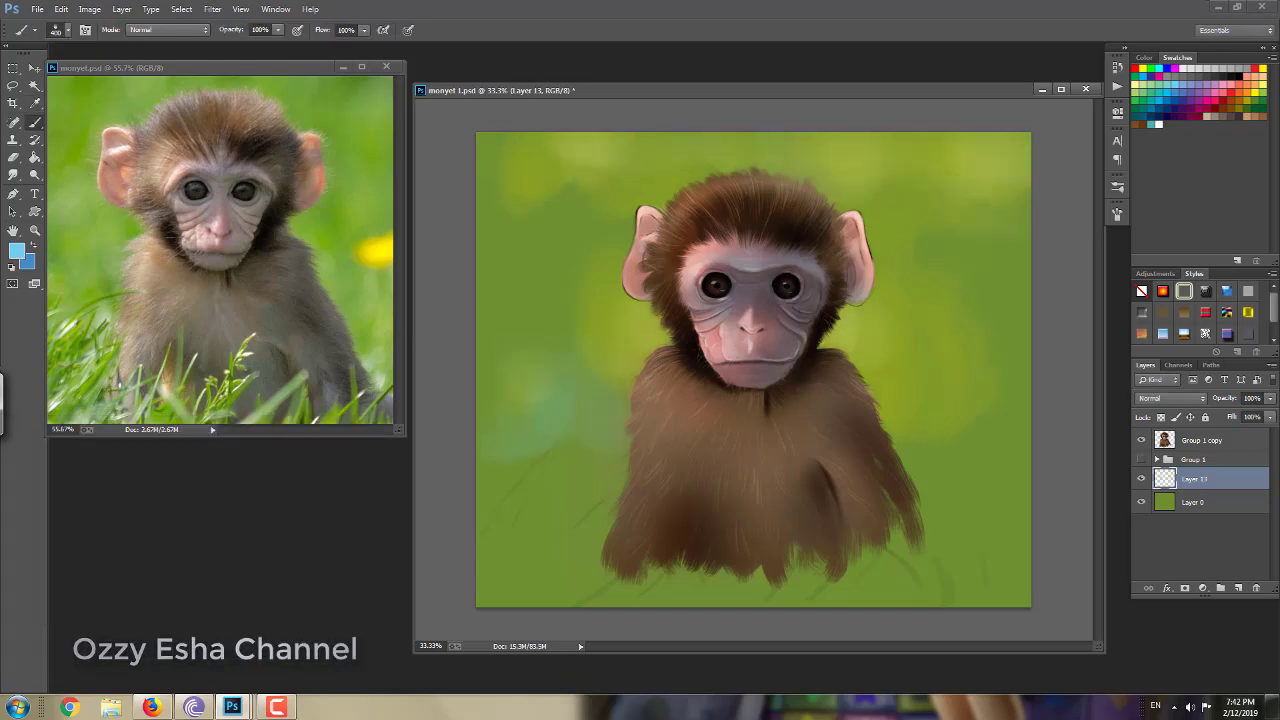
pyautogui.moveTo(545, 270); pyautogui.dragTo(480, 350)
pyautogui.moveTo(975, 245); pyautogui.dragTo(925, 275)
# - Sample yellow-green and brighten the background glows with large brushes in Overlay and Screen modes
pyautogui.click(167, 29)
pyautogui.click(160, 225)
pyautogui.keyDown('alt'); pyautogui.click(657, 316); pyautogui.keyUp('alt')
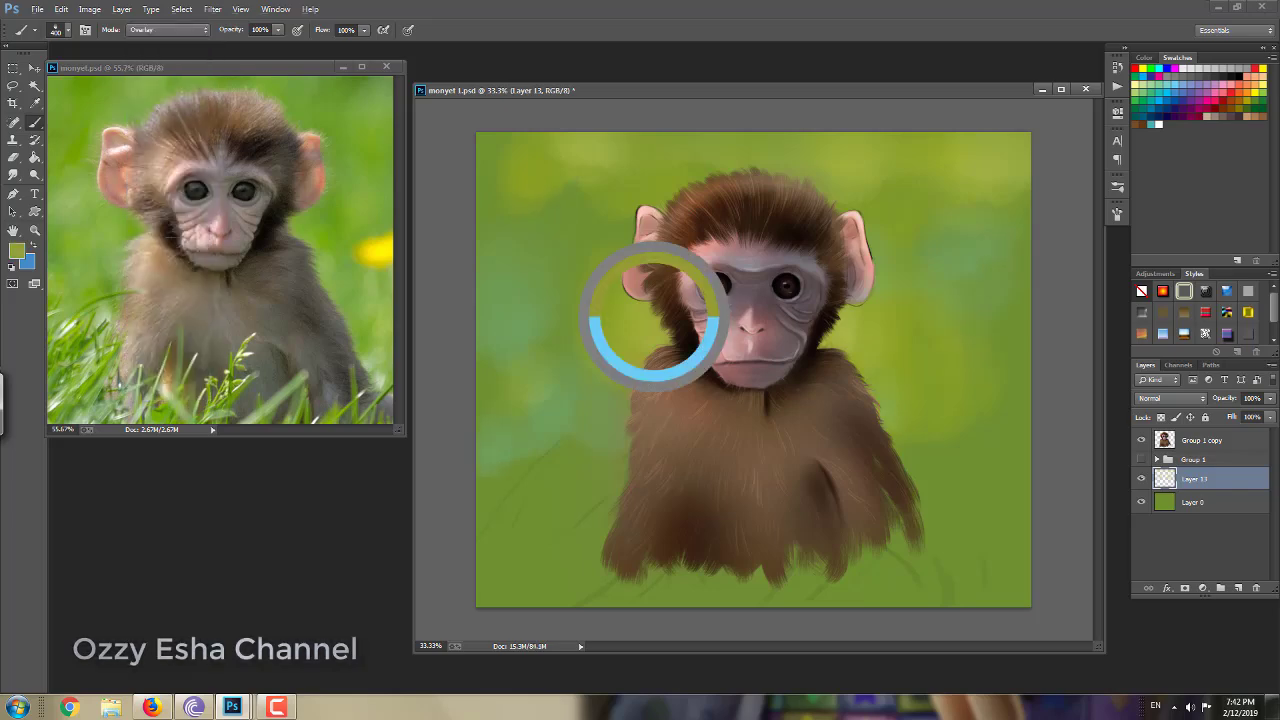
pyautogui.click(167, 29)
pyautogui.click(160, 170)
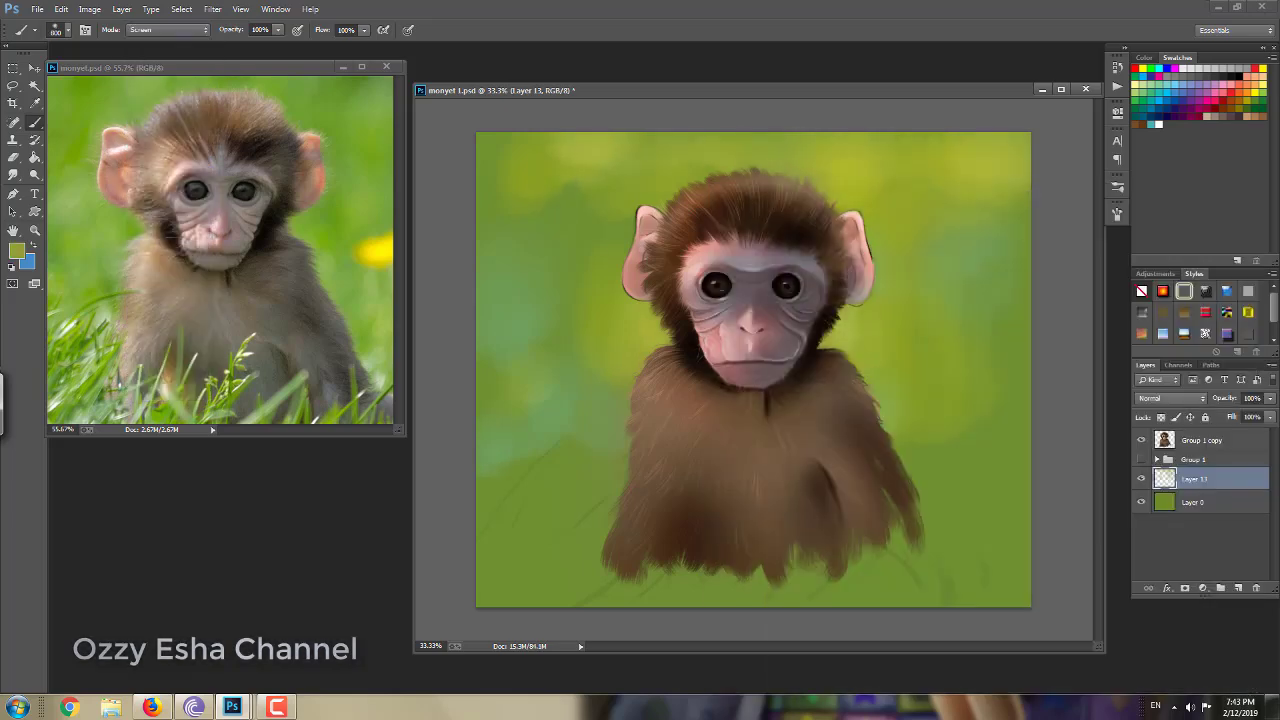
# - Add a layer above the monkey and paint a soft green haze over its lower body with a large Normal-mode brush
pyautogui.press('[')
pyautogui.press('[')
pyautogui.press('[')
pyautogui.press('[')
pyautogui.press('[')
pyautogui.press('[')
pyautogui.hotkey('ctrl', 'shift', 'alt', 'n')
pyautogui.click(167, 29)
pyautogui.click(150, 47)
pyautogui.rightClick(735, 186)
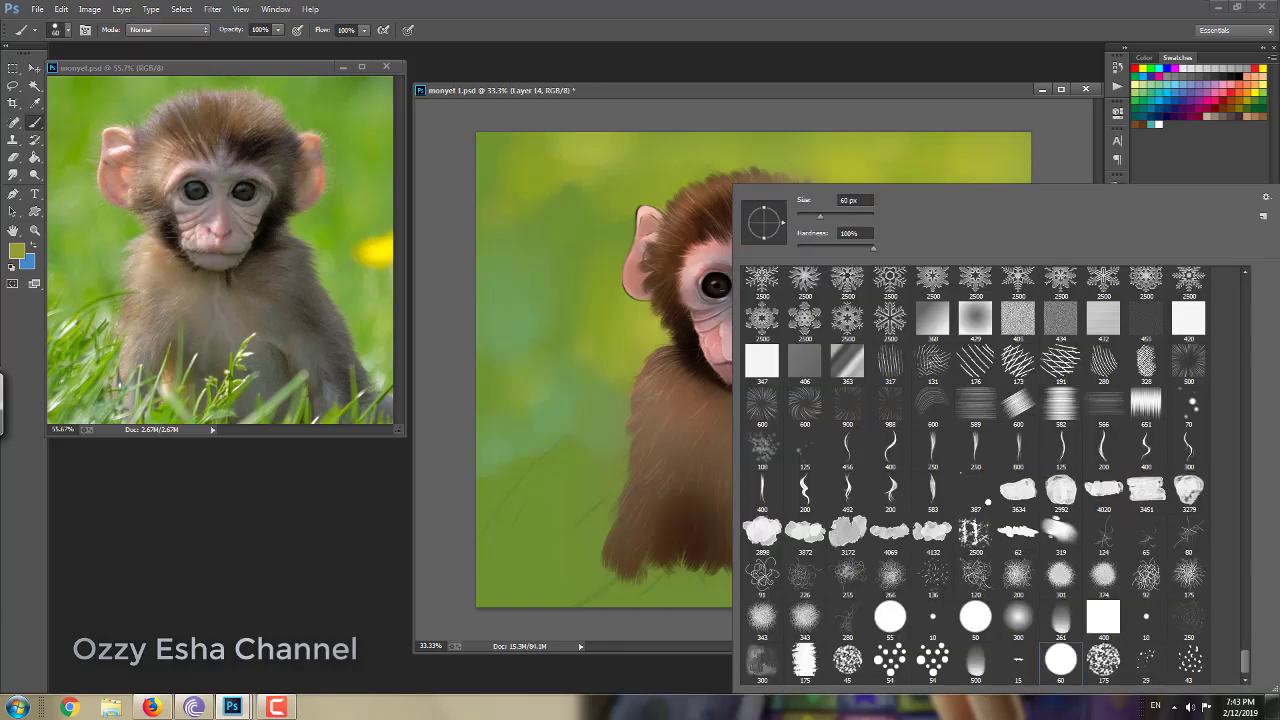
pyautogui.press('Escape')
pyautogui.moveTo(560, 565)
pyautogui.mouseDown()
pyautogui.moveTo(1010, 560)
pyautogui.moveTo(500, 565)
pyautogui.mouseUp()
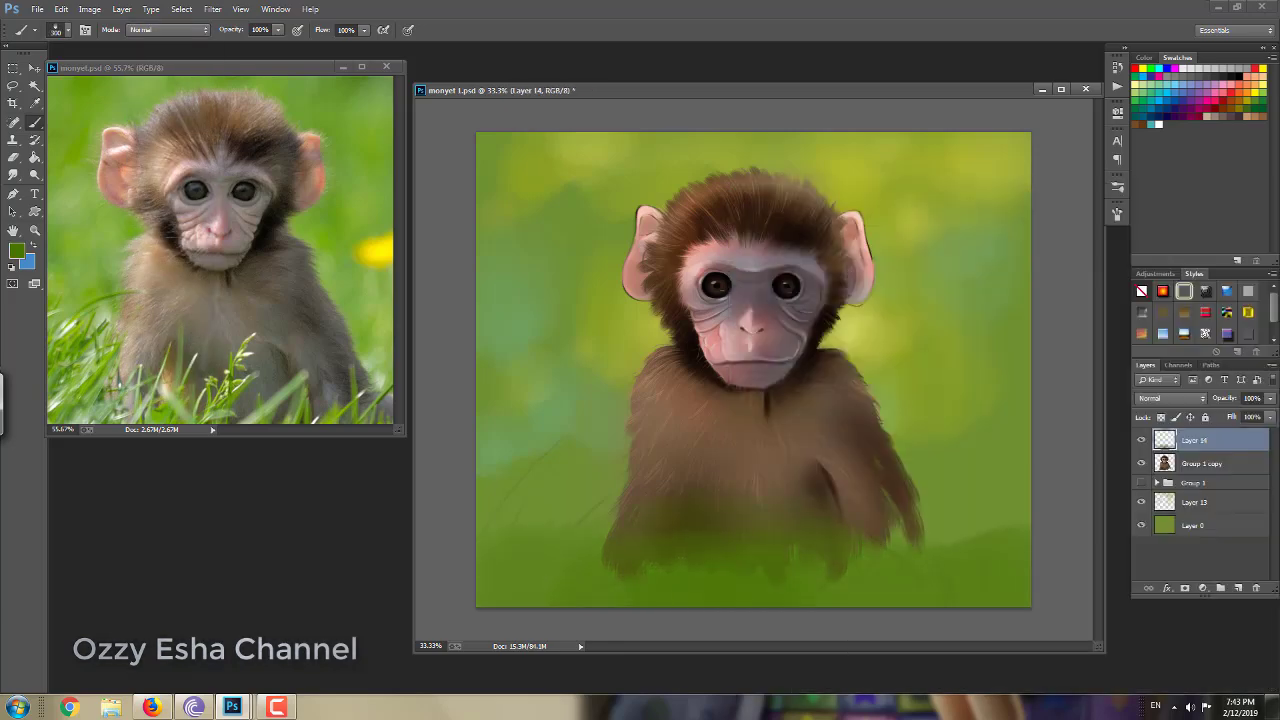
pyautogui.moveTo(940, 525)
pyautogui.mouseDown()
pyautogui.moveTo(570, 515)
pyautogui.moveTo(670, 520)
pyautogui.mouseUp()
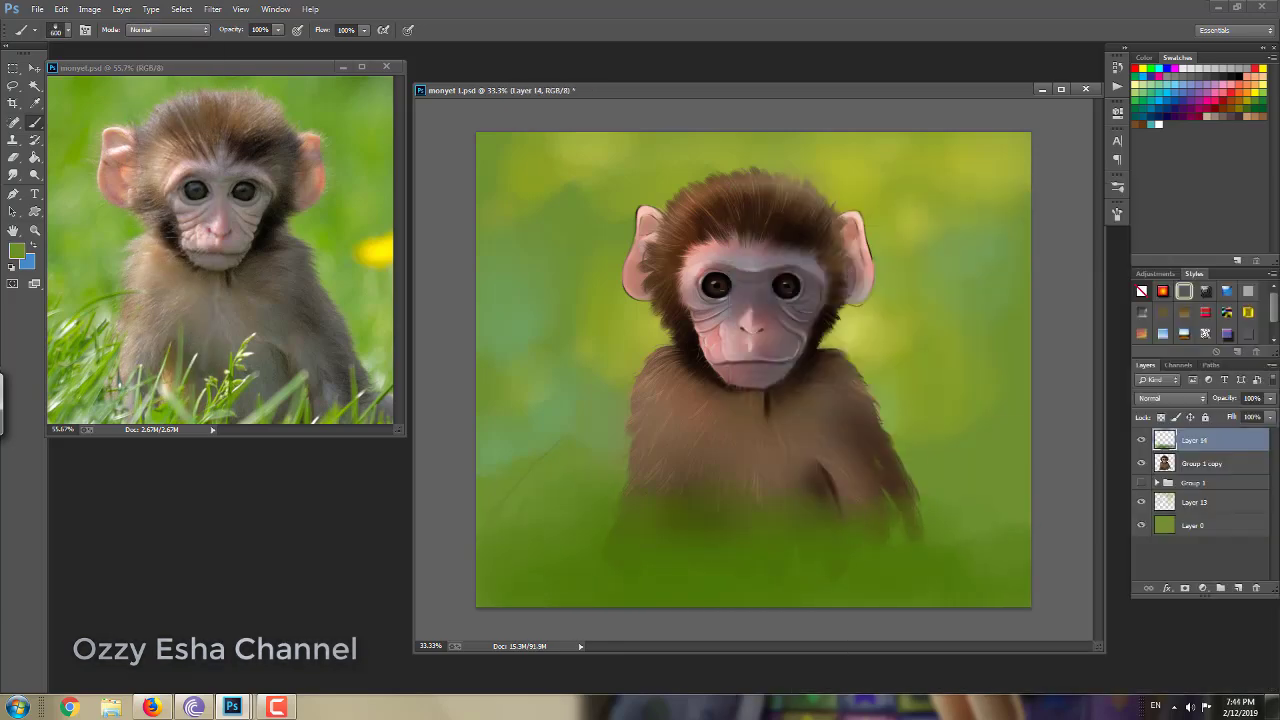
pyautogui.press('e')
pyautogui.press('b')
pyautogui.hotkey('ctrl', 'u')
pyautogui.press('Escape')
# - Add a top layer, choose a blade-shaped brush and dark green, and paint two large grass blades in the lower left
pyautogui.hotkey('ctrl', 'shift', 'alt', 'n')
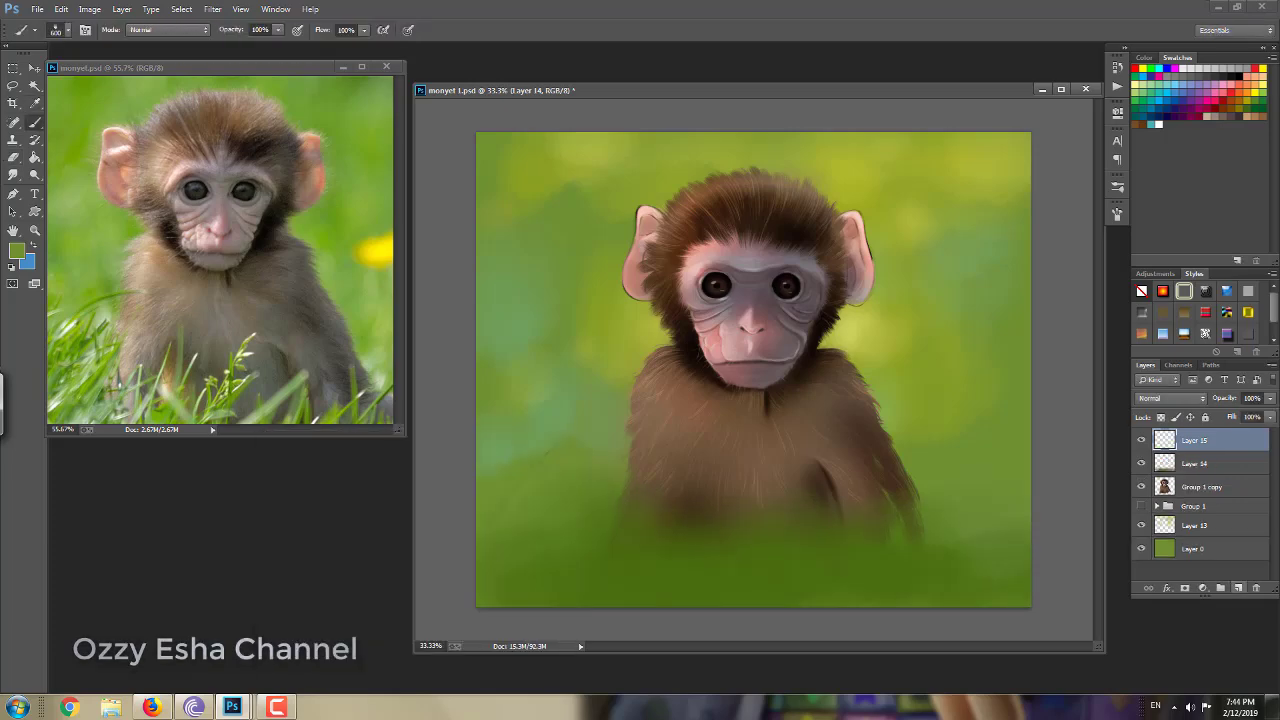
pyautogui.rightClick(621, 185)
pyautogui.scroll(-10, 883, 476)
pyautogui.press('Return')
pyautogui.click(16, 251)
pyautogui.click(157, 557)
pyautogui.click(320, 451)
pyautogui.moveTo(645, 606); pyautogui.dragTo(694, 536)
pyautogui.moveTo(484, 606)
pyautogui.mouseDown()
pyautogui.moveTo(628, 493)
pyautogui.moveTo(600, 515)
pyautogui.mouseUp()
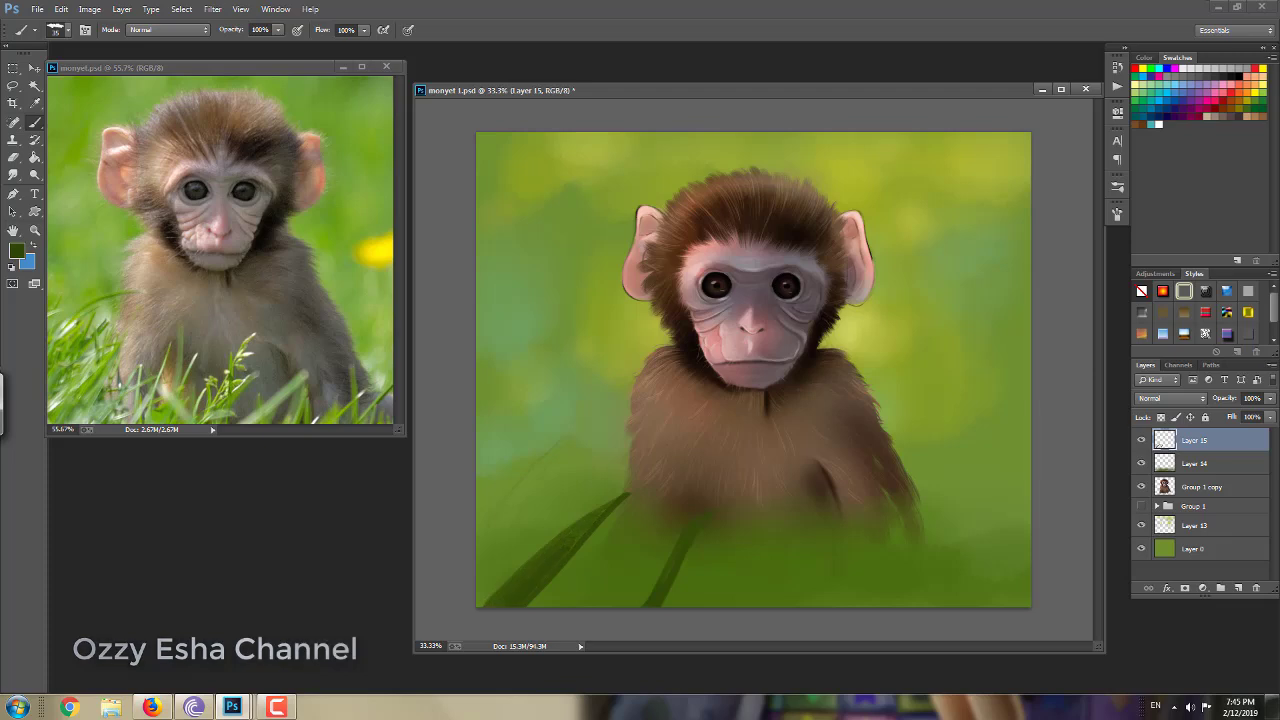
# - Fill the bottom of the picture with dark green grass blades of varied size, with taller ones along both side edges
pyautogui.moveTo(540, 606); pyautogui.dragTo(628, 546)
pyautogui.moveTo(524, 576); pyautogui.dragTo(508, 478)
pyautogui.moveTo(836, 606); pyautogui.dragTo(860, 500)
pyautogui.moveTo(848, 550); pyautogui.dragTo(896, 508)
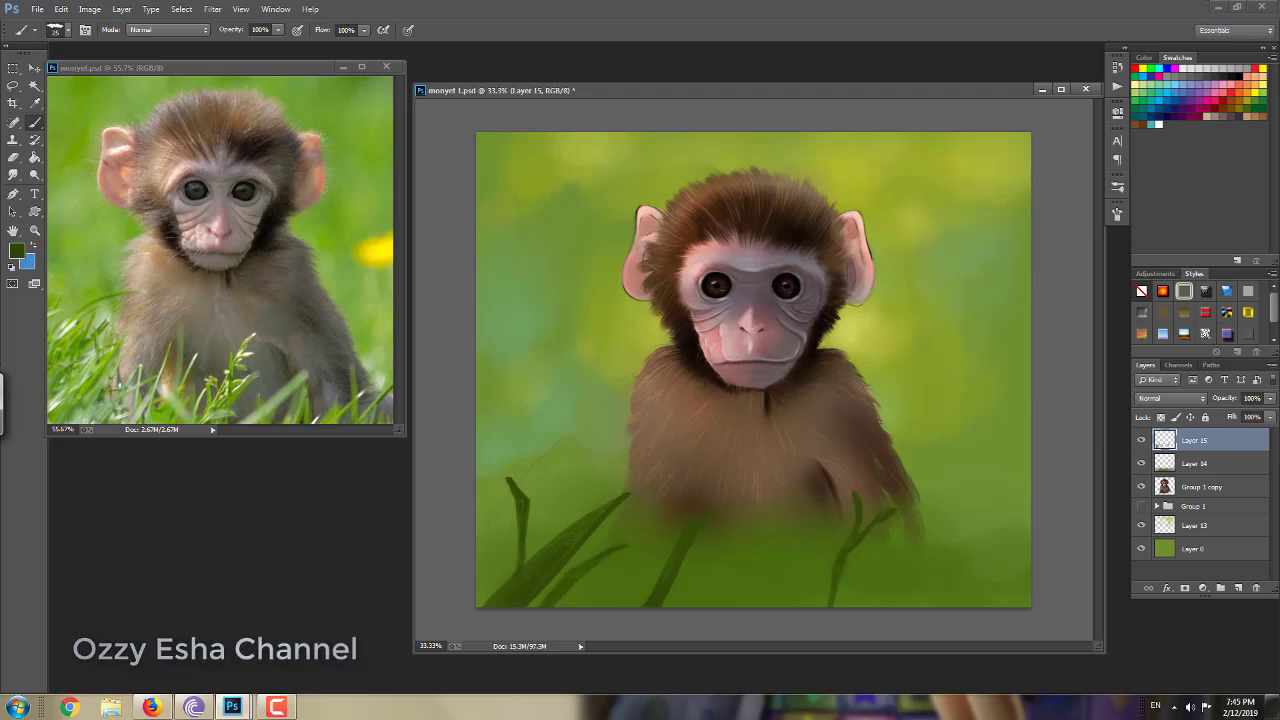
pyautogui.moveTo(840, 606); pyautogui.dragTo(886, 548)
pyautogui.moveTo(872, 606)
pyautogui.mouseDown()
pyautogui.moveTo(940, 532)
pyautogui.moveTo(988, 526)
pyautogui.mouseUp()
pyautogui.moveTo(966, 606); pyautogui.dragTo(958, 552)
pyautogui.moveTo(820, 606); pyautogui.dragTo(750, 520)
pyautogui.press(']')
pyautogui.press('[')
pyautogui.moveTo(734, 606)
pyautogui.mouseDown()
pyautogui.moveTo(640, 534)
pyautogui.moveTo(790, 506)
pyautogui.mouseUp()
pyautogui.moveTo(478, 572); pyautogui.dragTo(577, 437)
pyautogui.moveTo(512, 527); pyautogui.dragTo(567, 465)
pyautogui.moveTo(478, 445); pyautogui.dragTo(548, 394)
pyautogui.moveTo(1012, 592)
pyautogui.mouseDown()
pyautogui.moveTo(1026, 486)
pyautogui.moveTo(1004, 520)
pyautogui.moveTo(984, 494)
pyautogui.mouseUp()
pyautogui.moveTo(1008, 606); pyautogui.dragTo(998, 564)
pyautogui.moveTo(572, 556); pyautogui.dragTo(536, 498)
pyautogui.moveTo(626, 606)
pyautogui.mouseDown()
pyautogui.moveTo(602, 578)
pyautogui.moveTo(650, 504)
pyautogui.mouseUp()
pyautogui.moveTo(726, 566); pyautogui.dragTo(716, 538)
pyautogui.moveTo(514, 596); pyautogui.dragTo(478, 566)
pyautogui.moveTo(590, 606); pyautogui.dragTo(596, 498)
pyautogui.moveTo(598, 566); pyautogui.dragTo(558, 500)
pyautogui.moveTo(514, 560); pyautogui.dragTo(478, 520)
pyautogui.moveTo(770, 606)
pyautogui.mouseDown()
pyautogui.moveTo(750, 560)
pyautogui.moveTo(730, 582)
pyautogui.moveTo(770, 520)
pyautogui.mouseUp()
# - Highlight the grass blades in sampled green with the blade brush in Screen mode
pyautogui.hotkey('alt', '[')
pyautogui.hotkey('alt', ']')
pyautogui.click(168, 29)
pyautogui.click(168, 152)
pyautogui.keyDown('alt'); pyautogui.click(790, 560); pyautogui.keyUp('alt')
pyautogui.moveTo(896, 518); pyautogui.dragTo(856, 492)
pyautogui.moveTo(880, 606); pyautogui.dragTo(856, 546)
pyautogui.moveTo(722, 606); pyautogui.dragTo(688, 524)
pyautogui.press(']')
pyautogui.moveTo(656, 590)
pyautogui.mouseDown()
pyautogui.moveTo(646, 536)
pyautogui.moveTo(548, 498)
pyautogui.mouseUp()
pyautogui.press(']')
pyautogui.moveTo(542, 606); pyautogui.dragTo(484, 560)
pyautogui.moveTo(534, 446); pyautogui.dragTo(478, 400)
pyautogui.hotkey('ctrl', 'z')
# - Paint blue rim highlights on scattered grass blades in Screen mode
pyautogui.keyDown('alt'); pyautogui.click(500, 420); pyautogui.keyUp('alt')
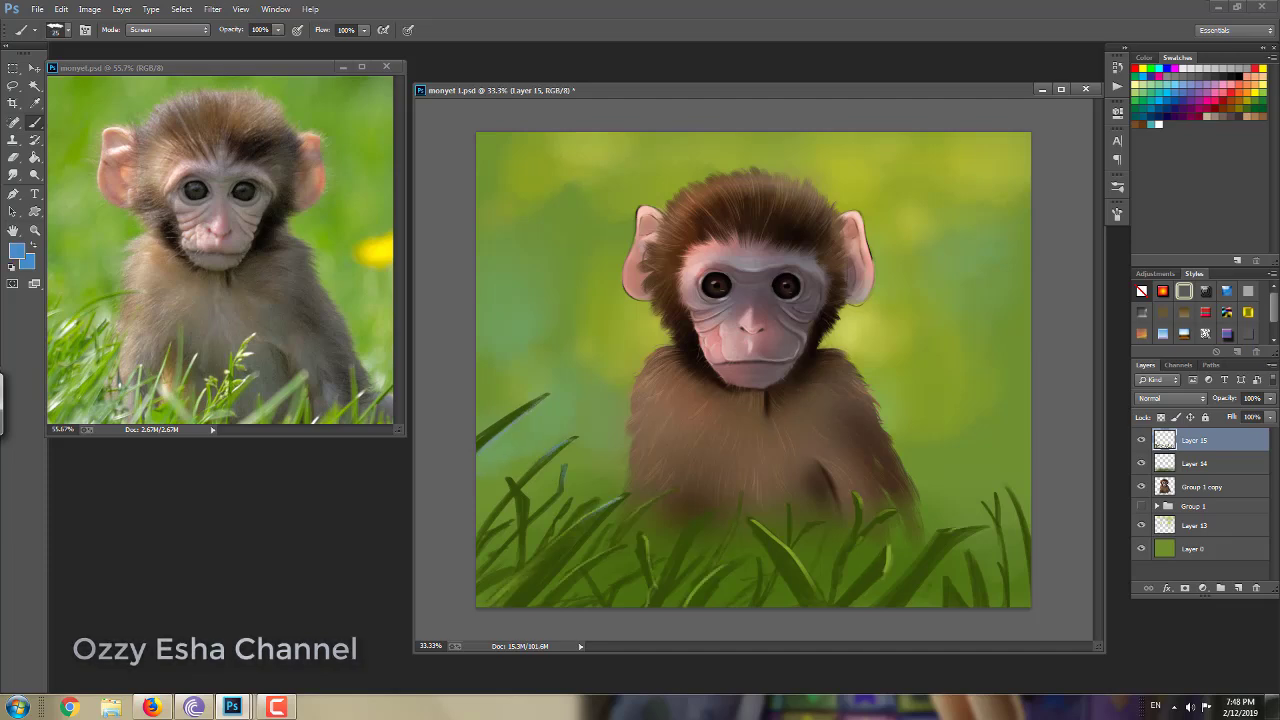
pyautogui.moveTo(672, 558); pyautogui.dragTo(706, 512)
pyautogui.moveTo(494, 606); pyautogui.dragTo(530, 568)
pyautogui.moveTo(986, 606); pyautogui.dragTo(972, 554)
pyautogui.moveTo(1026, 528); pyautogui.dragTo(1010, 490)
pyautogui.moveTo(940, 606); pyautogui.dragTo(874, 534)
pyautogui.moveTo(762, 590); pyautogui.dragTo(756, 568)
pyautogui.moveTo(710, 606); pyautogui.dragTo(700, 570)
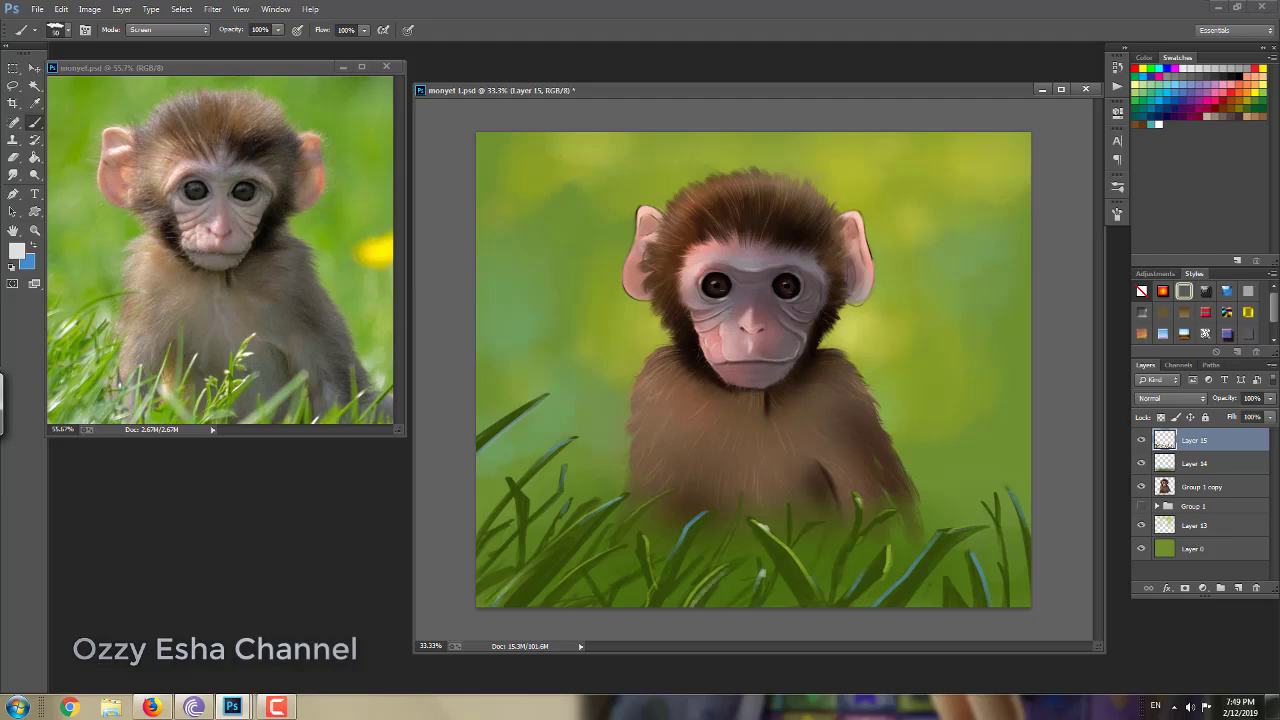
# - Shrink the brush and add thin pale grey and yellow-green highlight strokes among the grass blades
pyautogui.press('[')
pyautogui.moveTo(560, 606)
pyautogui.mouseDown()
pyautogui.moveTo(545, 570)
pyautogui.moveTo(550, 520)
pyautogui.mouseUp()
pyautogui.keyDown('alt'); pyautogui.click(516, 487); pyautogui.keyUp('alt')
pyautogui.moveTo(618, 606); pyautogui.dragTo(632, 500)
pyautogui.moveTo(736, 540); pyautogui.dragTo(738, 512)
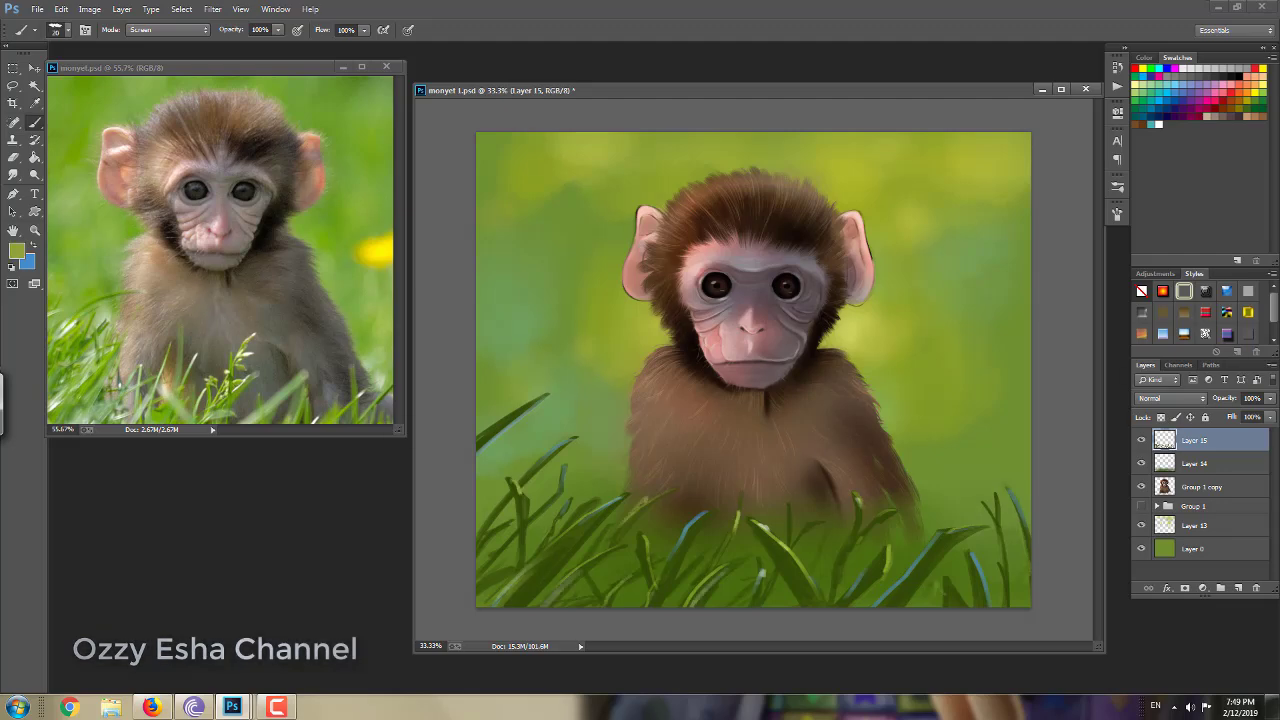
# - Soften the grass-blade layer with a blur filter
pyautogui.click(212, 9)
pyautogui.moveTo(230, 134)
pyautogui.click(423, 243)
pyautogui.click(1010, 171)
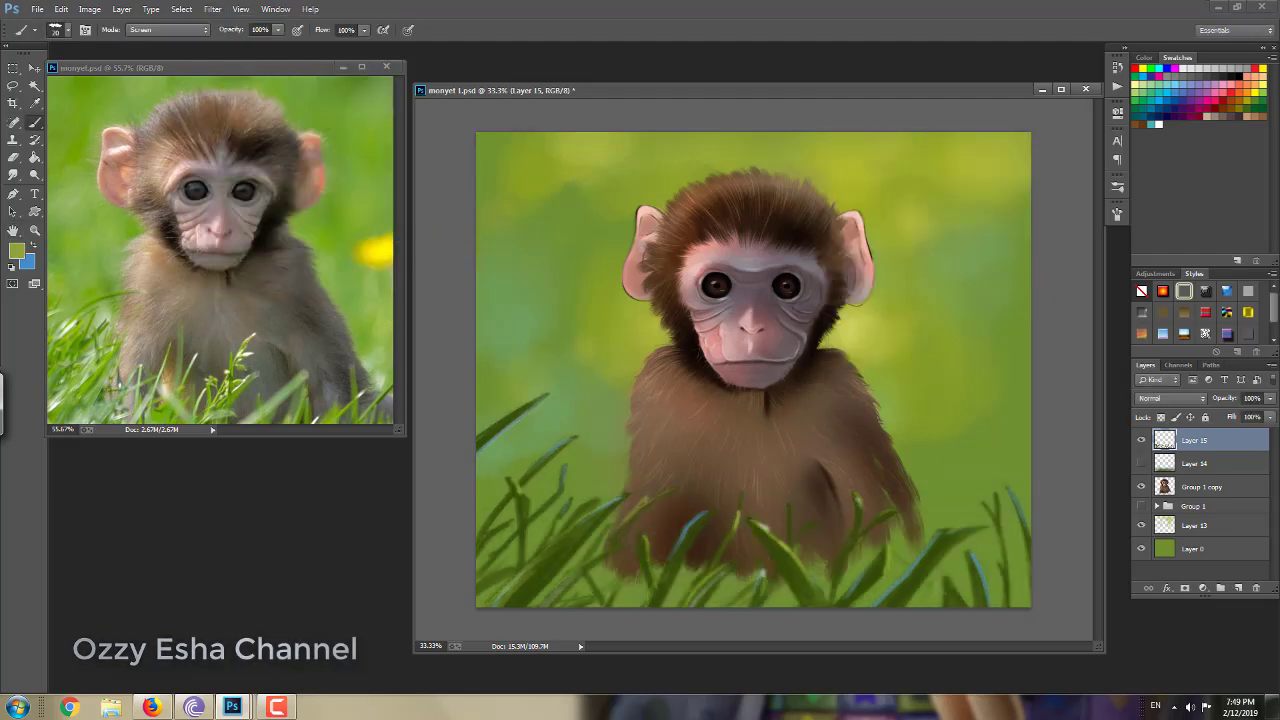
# - Adjust the green haze layer's hue and saturation and merge it with the monkey and background beneath the grass
pyautogui.click(1195, 463)
pyautogui.press('i')
pyautogui.hotkey('ctrl', 'u')
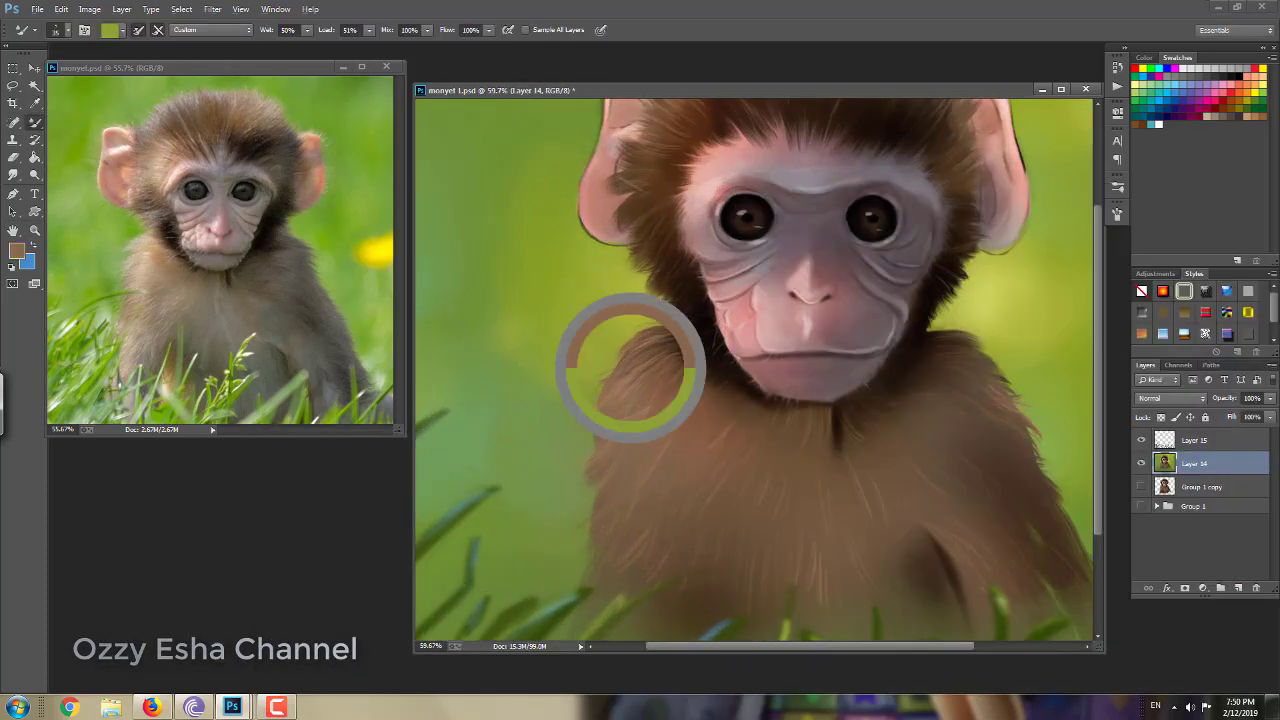
# - Blend the shoulder and head fur edges into the background with an 80 px Mixer Brush in the shoulder's brown
pyautogui.keyDown('alt'); pyautogui.click(631, 367); pyautogui.keyUp('alt')
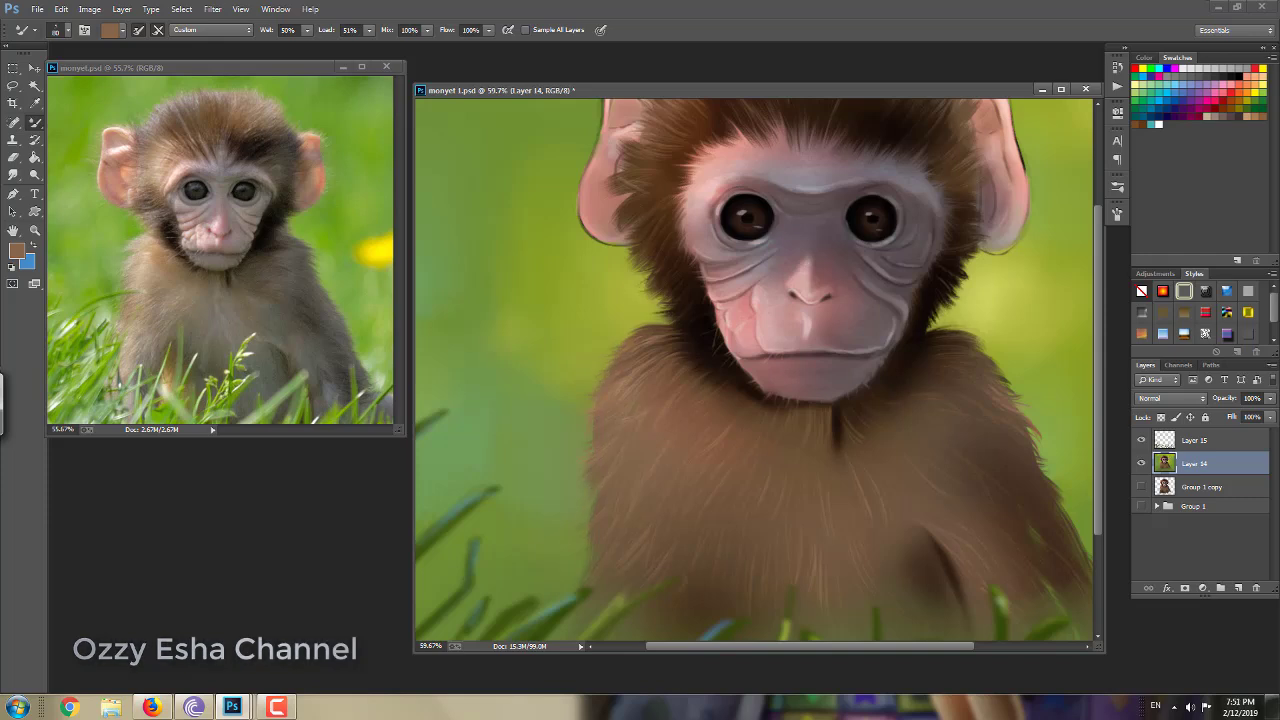
pyautogui.scroll(3, 754, 374)
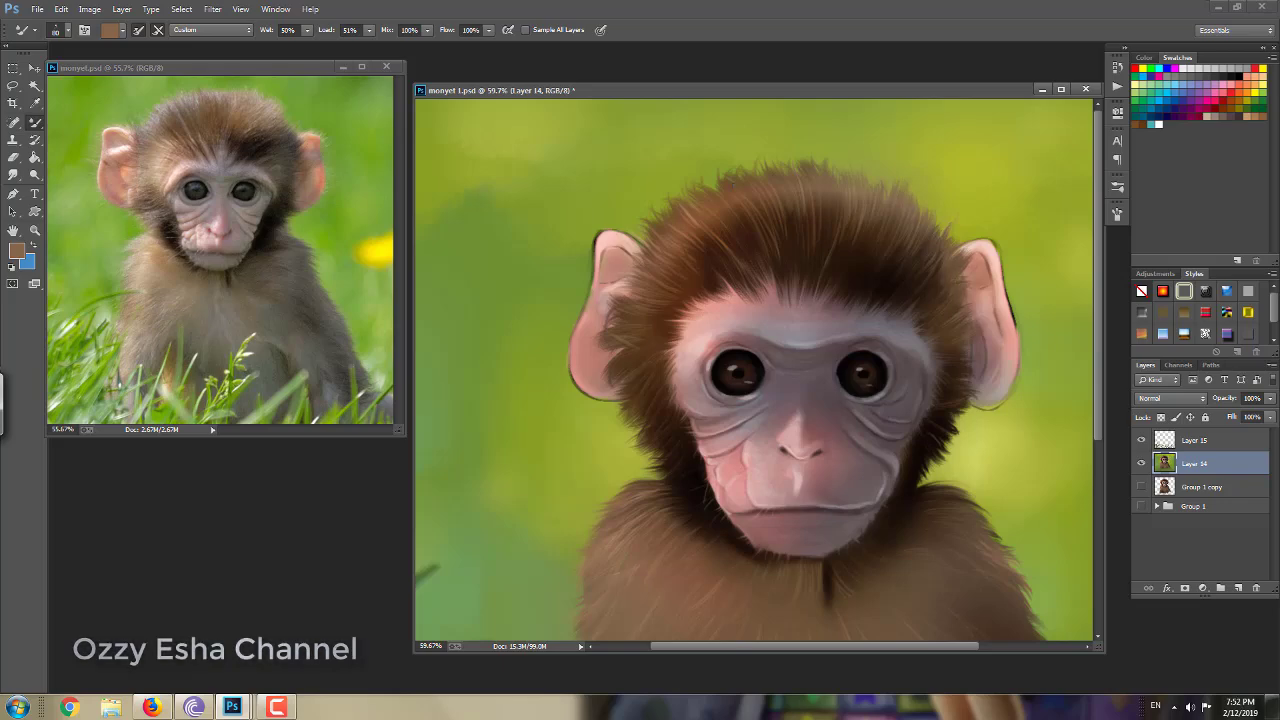
# - Blend more brown fur strands along the monkey's shoulders, arms and chest using different Mixer Brush presets
pyautogui.rightClick(734, 184)
pyautogui.press('Return')
pyautogui.rightClick(1000, 390)
pyautogui.press('Return')
pyautogui.scroll(-4, 734, 184)
pyautogui.rightClick(734, 184)
pyautogui.press('Return')
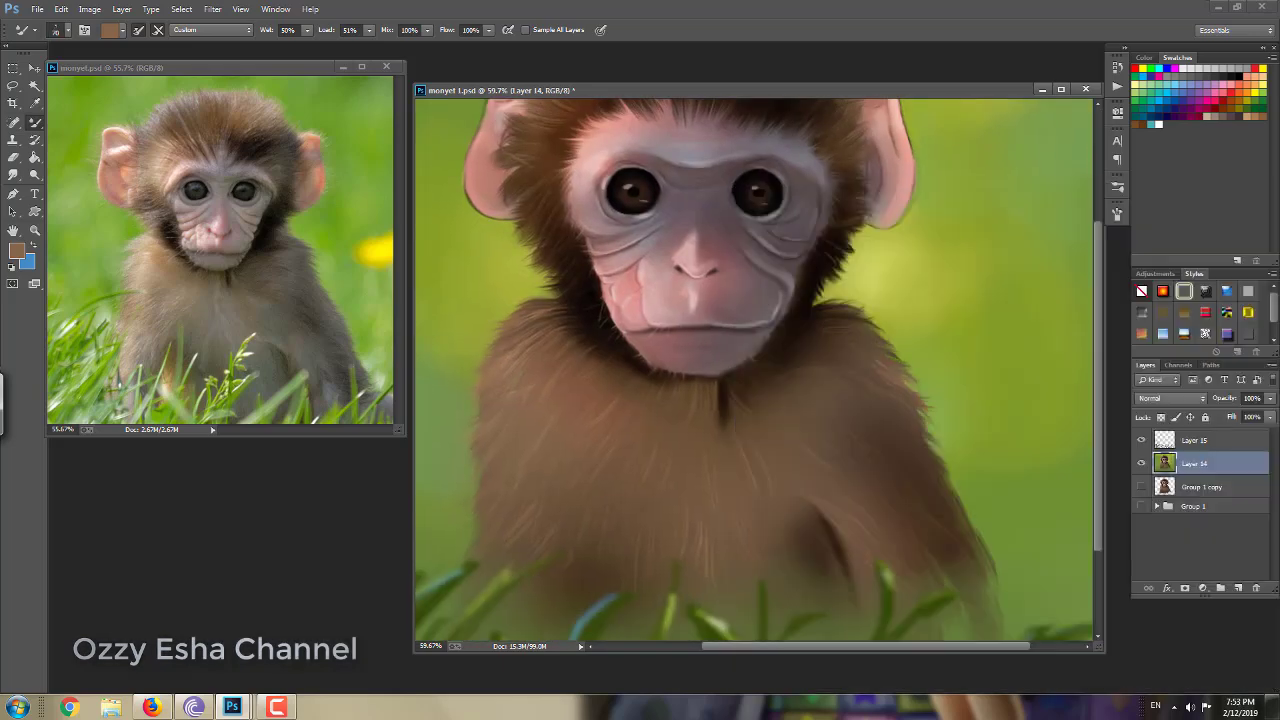
# - On a new layer above the monkey, paint pale yellow fur highlights along the left shoulder, arm edge and chest
pyautogui.hotkey('ctrl', 'shift', 'alt', 'n')
pyautogui.click(1150, 90)
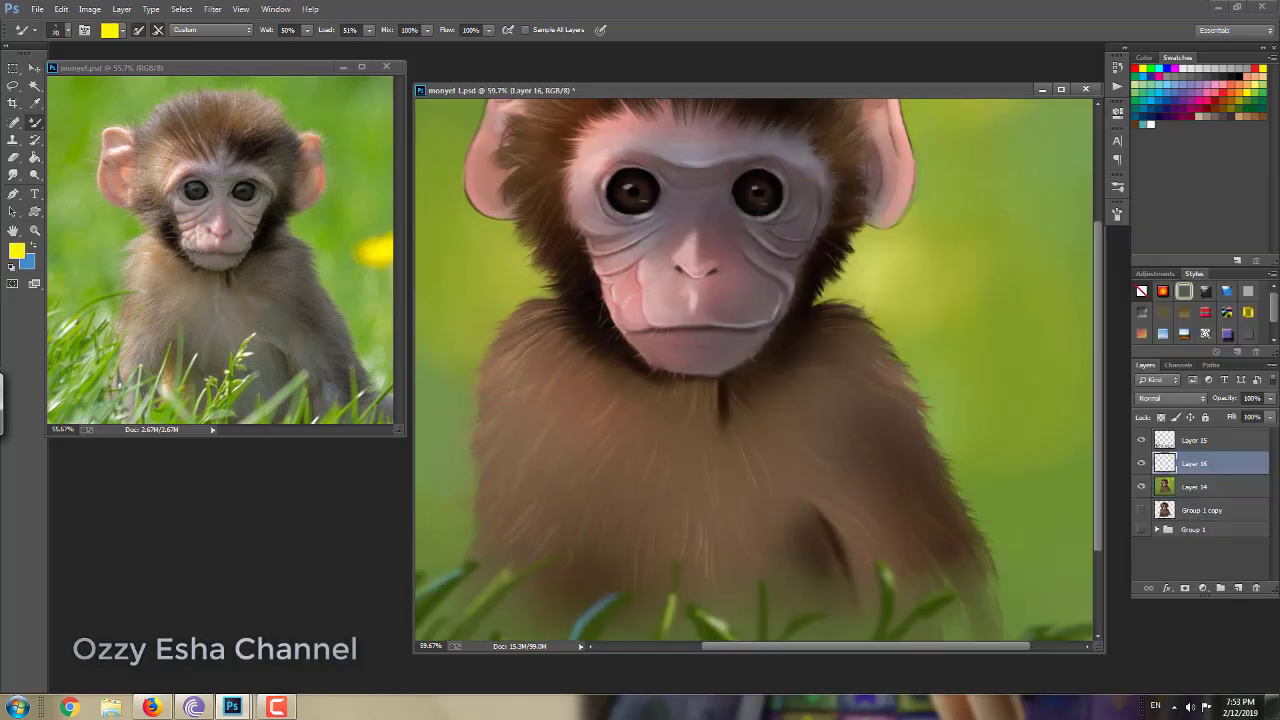
pyautogui.click(16, 250)
pyautogui.click(38, 458)
pyautogui.click(334, 449)
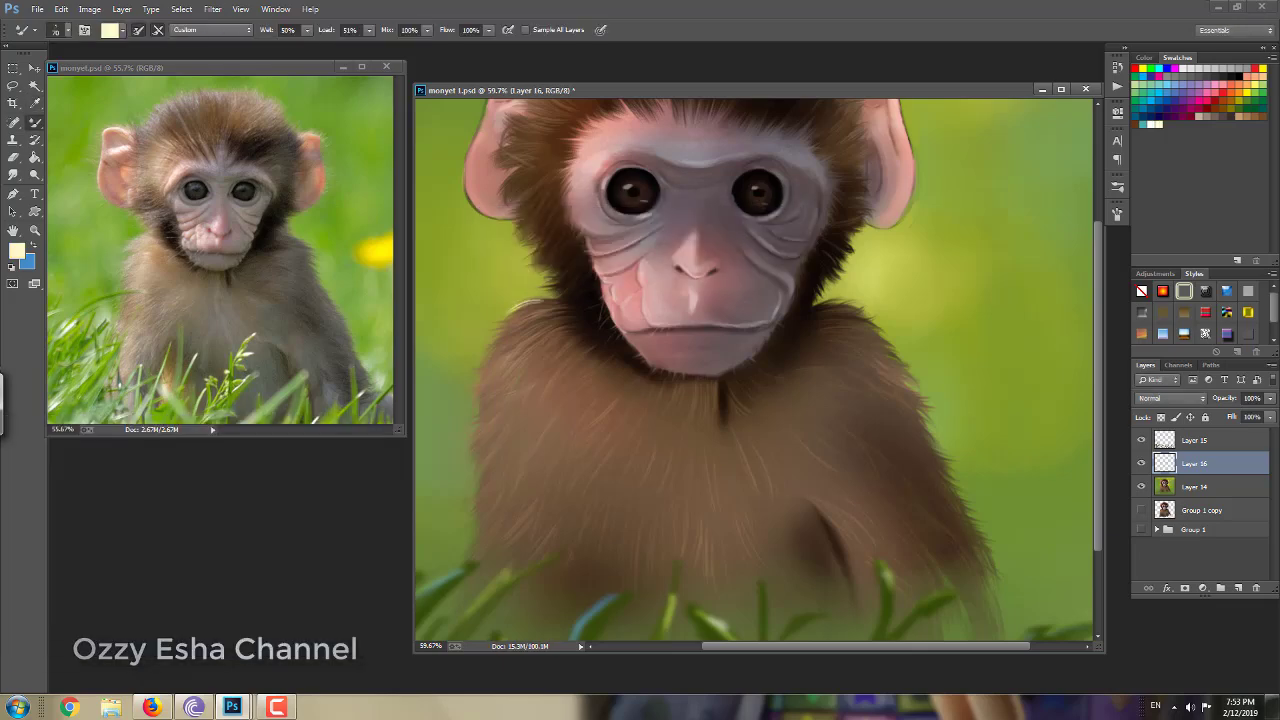
pyautogui.moveTo(490, 345); pyautogui.dragTo(530, 300)
pyautogui.moveTo(480, 405); pyautogui.dragTo(478, 515)
pyautogui.moveTo(506, 322); pyautogui.dragTo(536, 304)
pyautogui.moveTo(734, 370); pyautogui.dragTo(762, 448)
# - Paint cyan rim strokes on the right shoulder and arm with the Brush tool in Screen mode, and merge the highlights into the monkey
pyautogui.rightClick(35, 122)
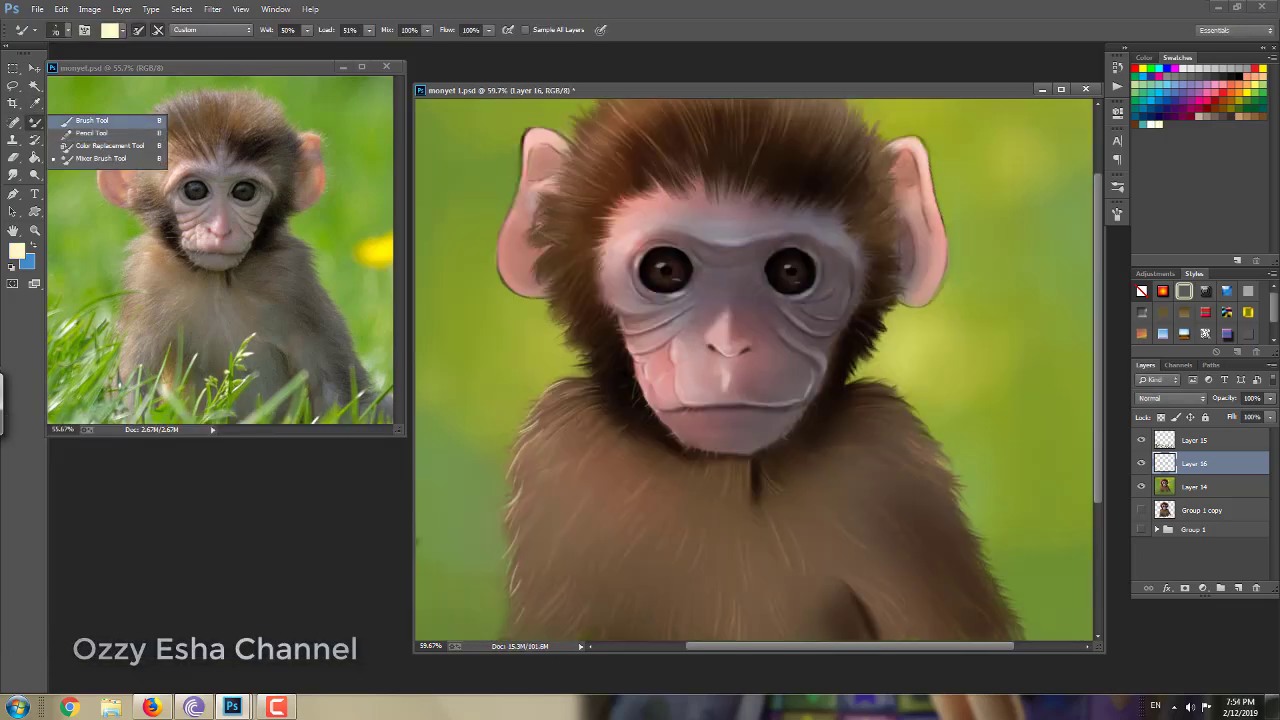
pyautogui.click(92, 120)
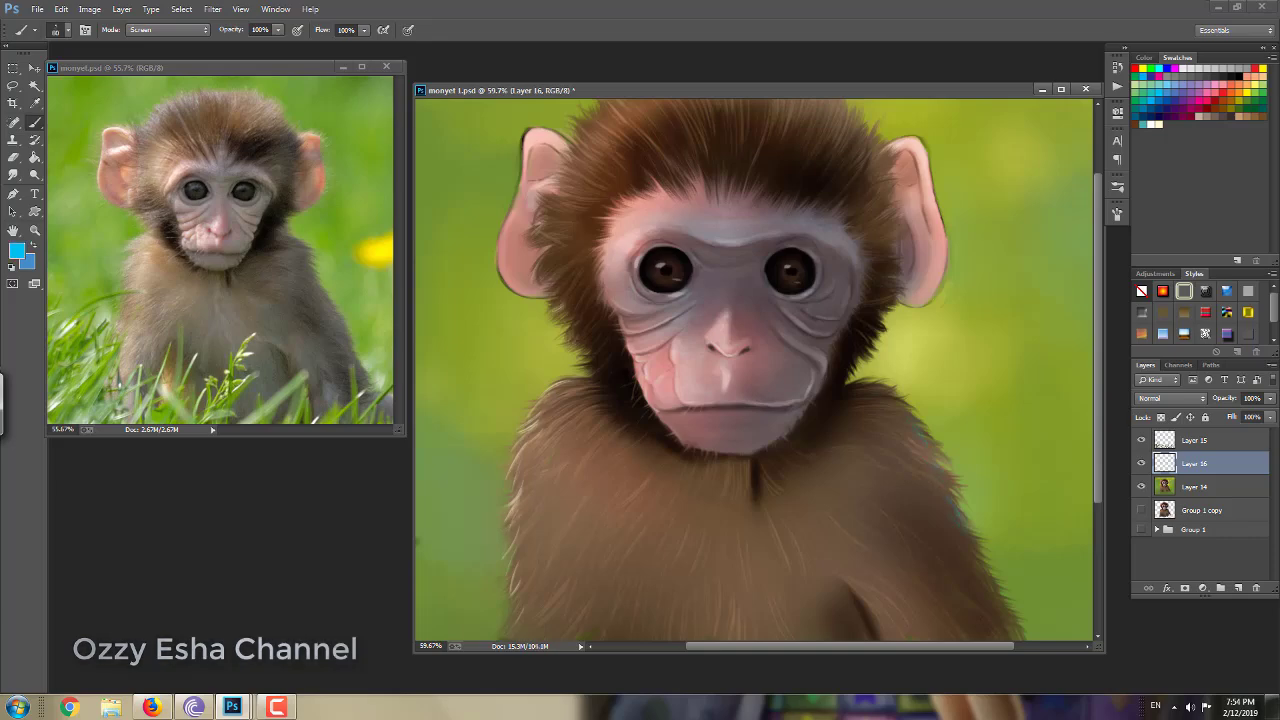
pyautogui.rightClick(676, 186)
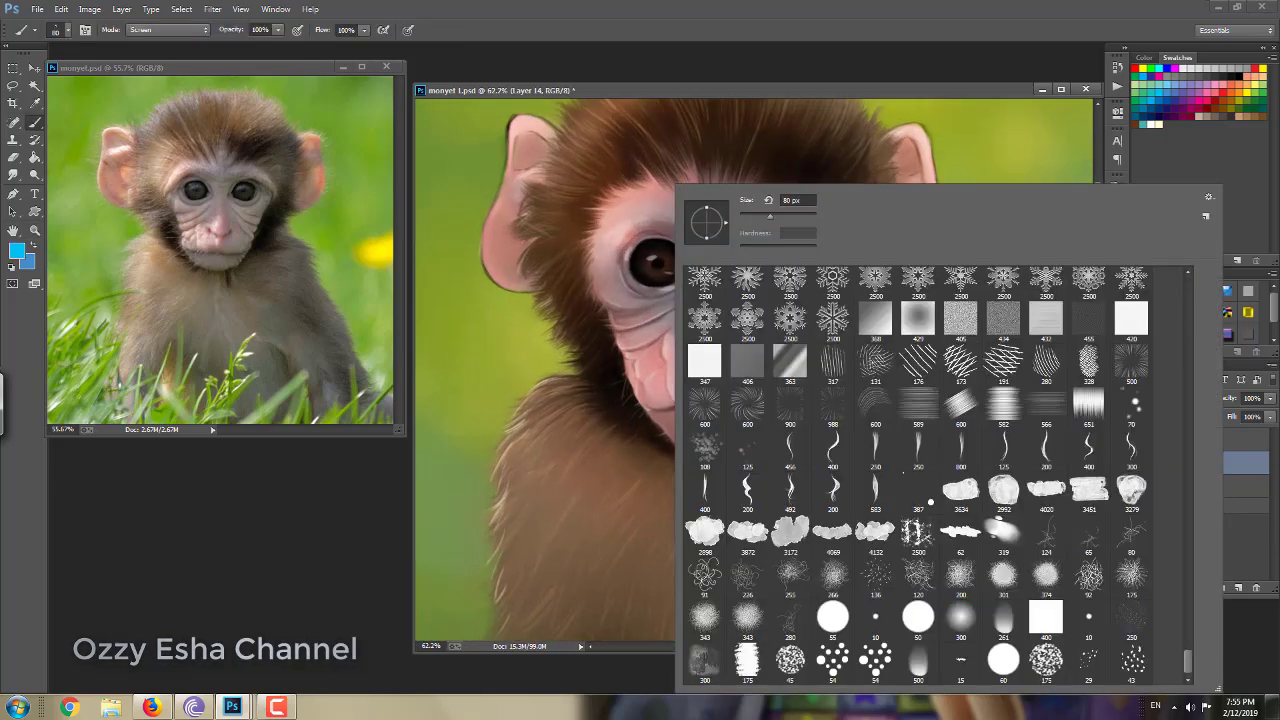
pyautogui.press('Escape')
# - Add pale cream highlights along both ears with the brush in Screen mode, and shade the face folds with dark brown in Multiply mode
pyautogui.keyDown('alt'); pyautogui.click(718, 328); pyautogui.keyUp('alt')
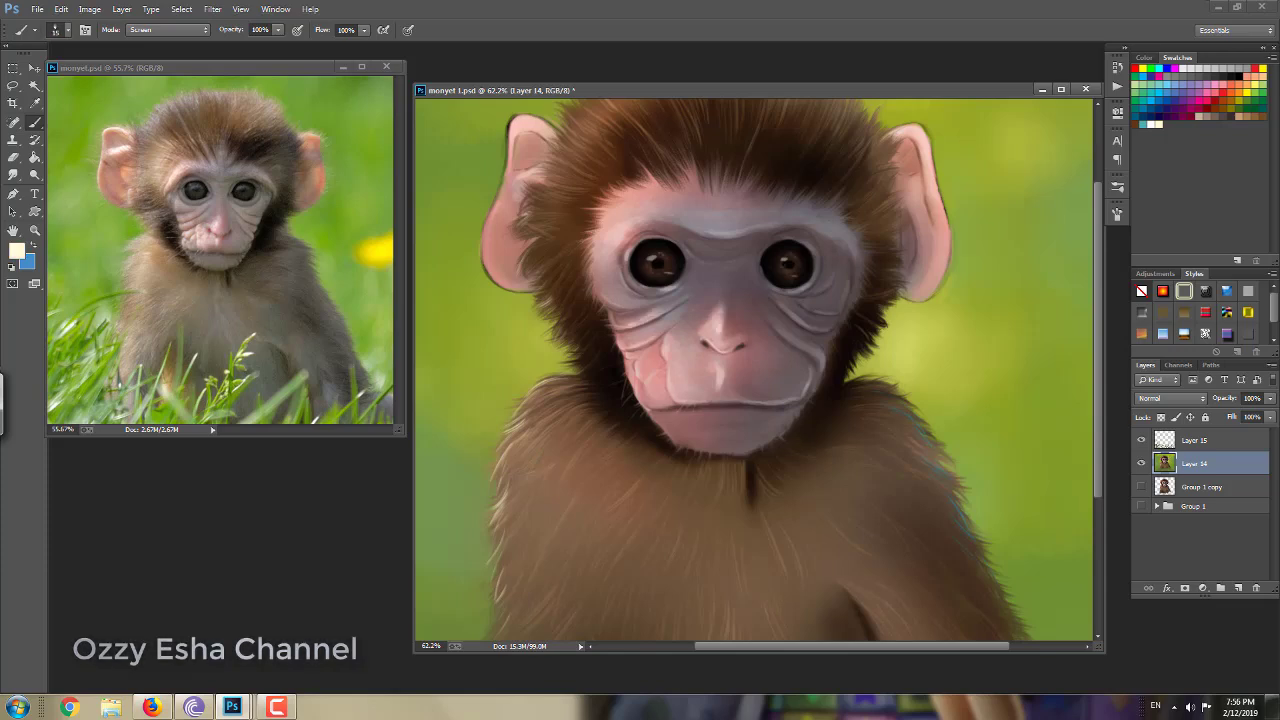
pyautogui.moveTo(936, 190); pyautogui.dragTo(938, 230)
pyautogui.moveTo(500, 180); pyautogui.dragTo(490, 264)
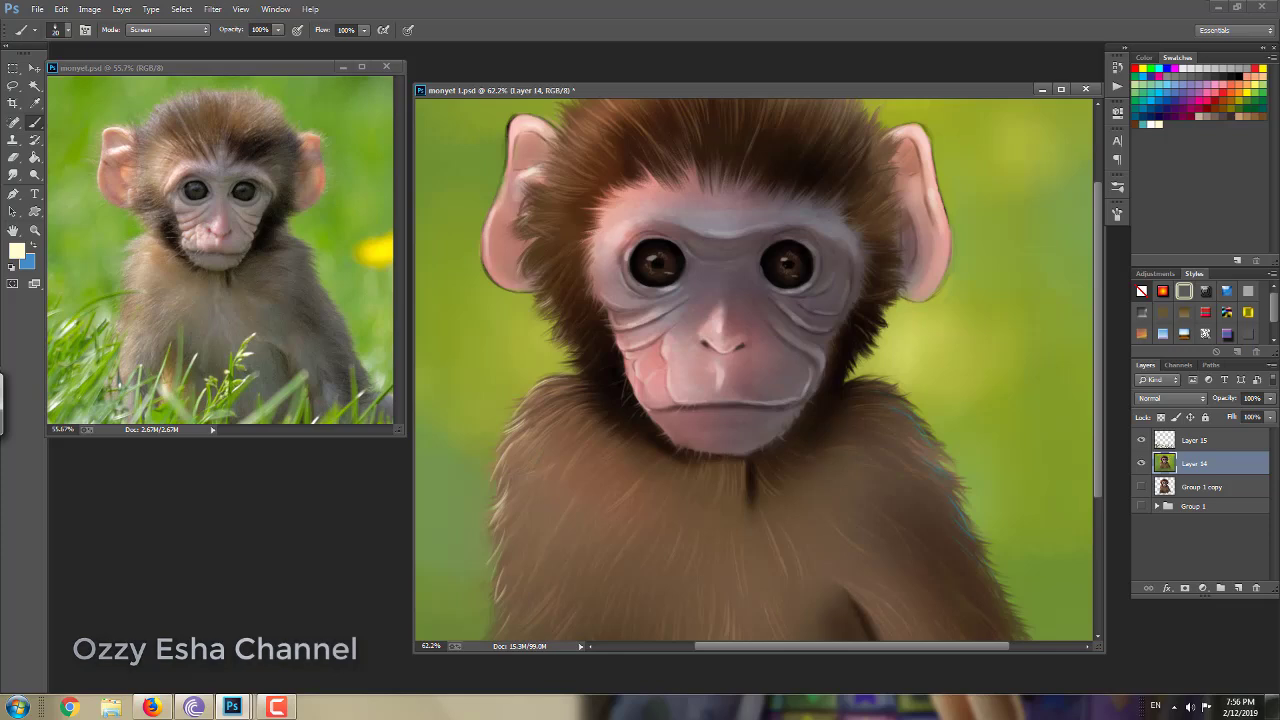
pyautogui.hotkey('alt', 'shift', 'm')
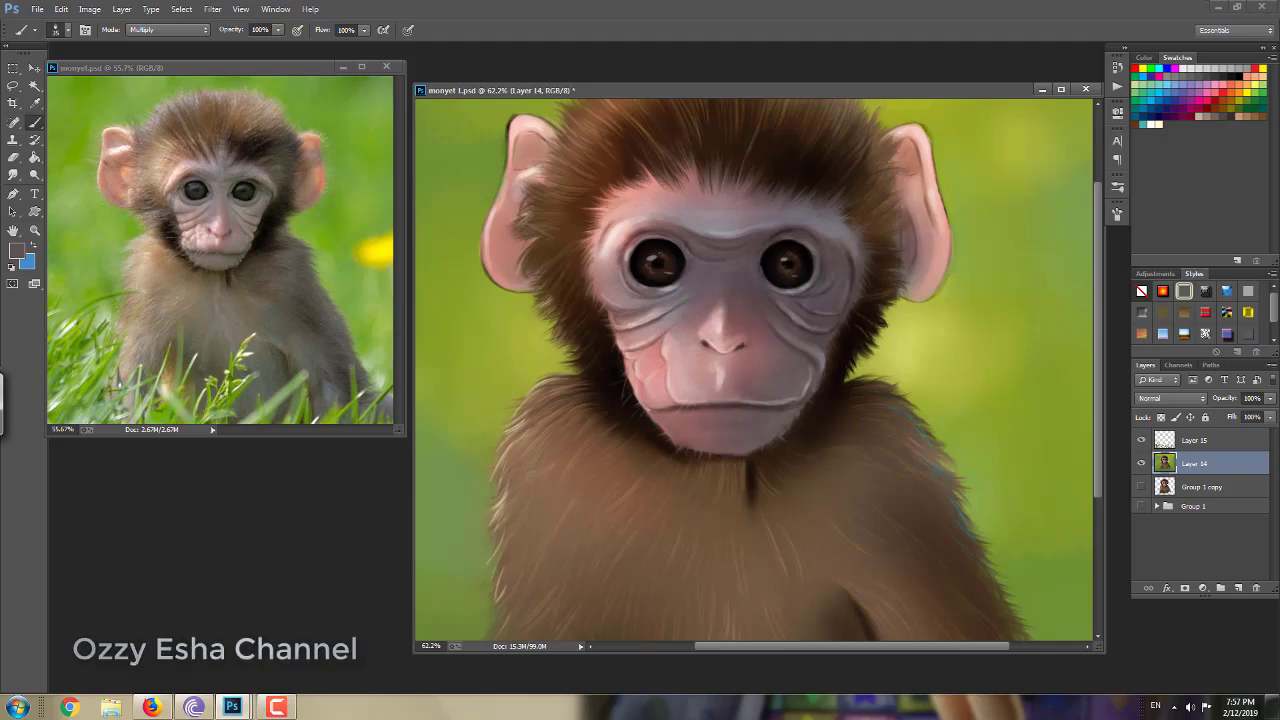
# - Paint a soft blue tint over the body fur in Lighten mode with a 700 px brush, reducing it to 200 px
pyautogui.scroll(-3, 758, 370)
pyautogui.hotkey('alt', 'shift', 'g')
pyautogui.press('x')
pyautogui.scroll(2, 758, 370)
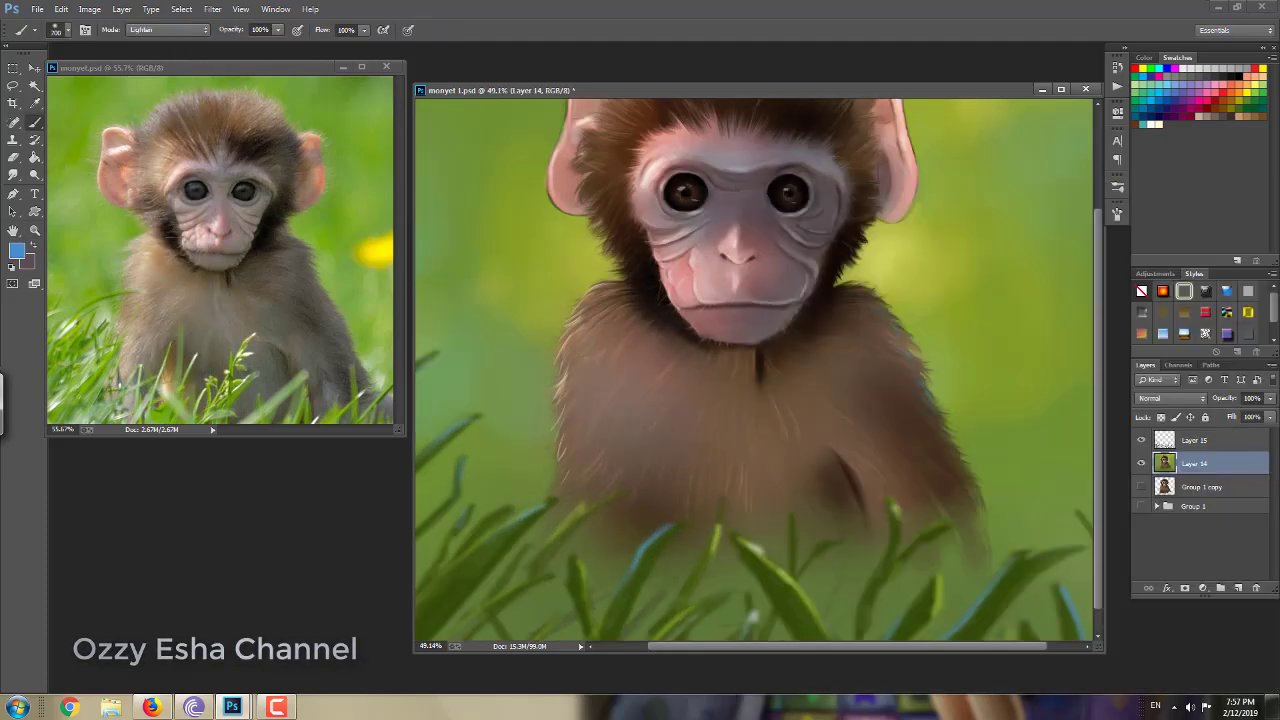
pyautogui.moveTo(609, 210)
pyautogui.mouseDown()
pyautogui.moveTo(672, 300)
pyautogui.moveTo(680, 340)
pyautogui.mouseUp()
pyautogui.press('[')
pyautogui.press('[')
pyautogui.press('[')
pyautogui.press('[')
pyautogui.press('[')
pyautogui.press('[')
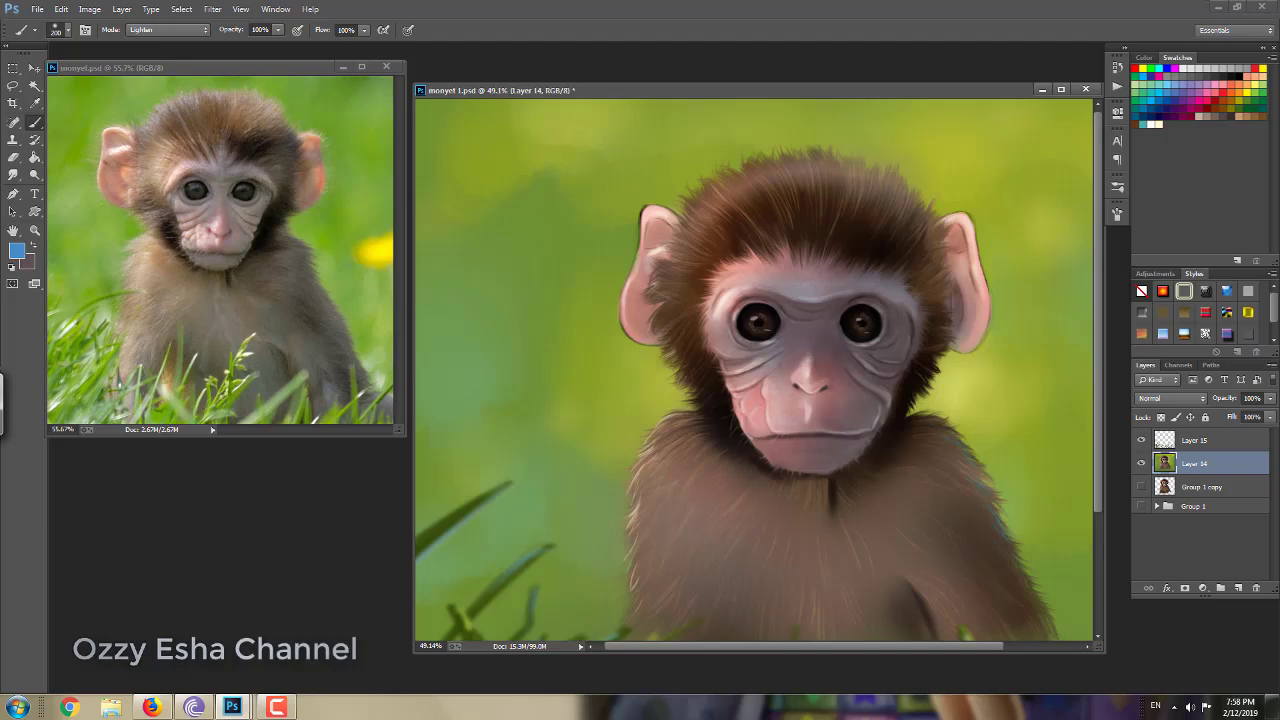
# - Soften the chest and head fur with a reduced Smudge brush at 100% strength
pyautogui.press('r')
pyautogui.rightClick(735, 186)
pyautogui.scroll(-3, 1000, 420)
pyautogui.press('Escape')
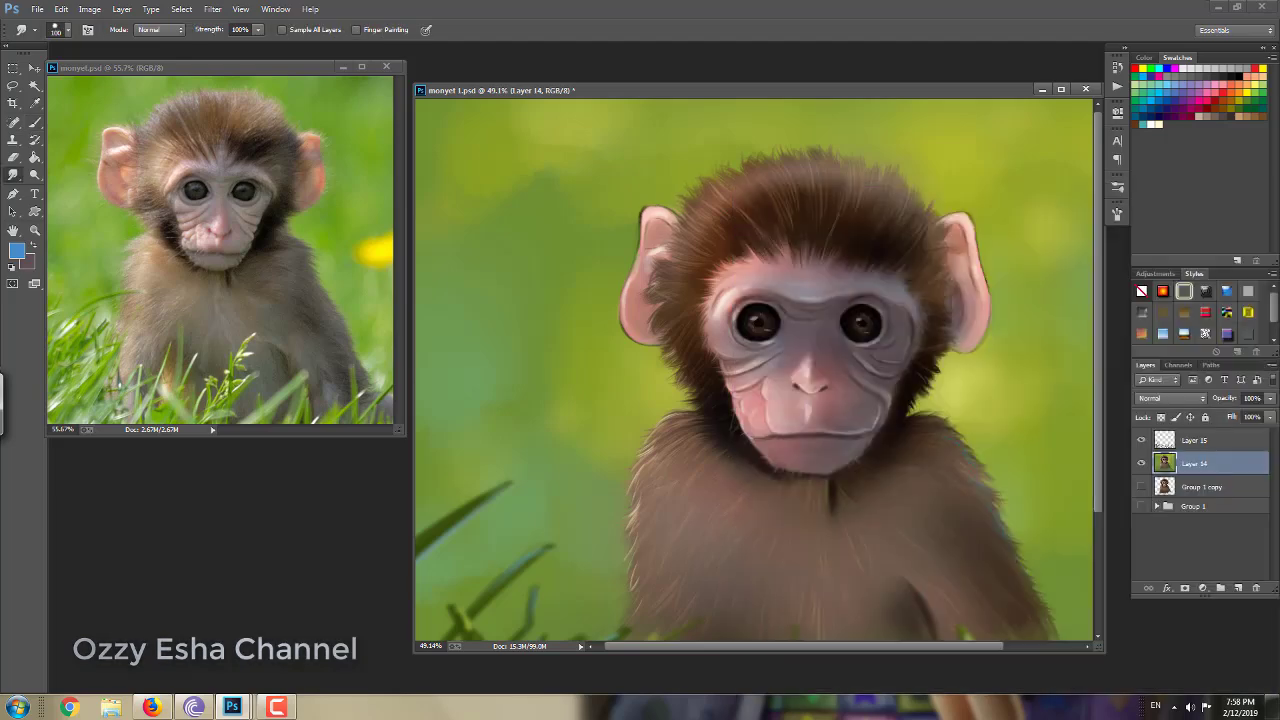
pyautogui.press('[')
pyautogui.press('[')
pyautogui.moveTo(828, 488); pyautogui.dragTo(801, 488)
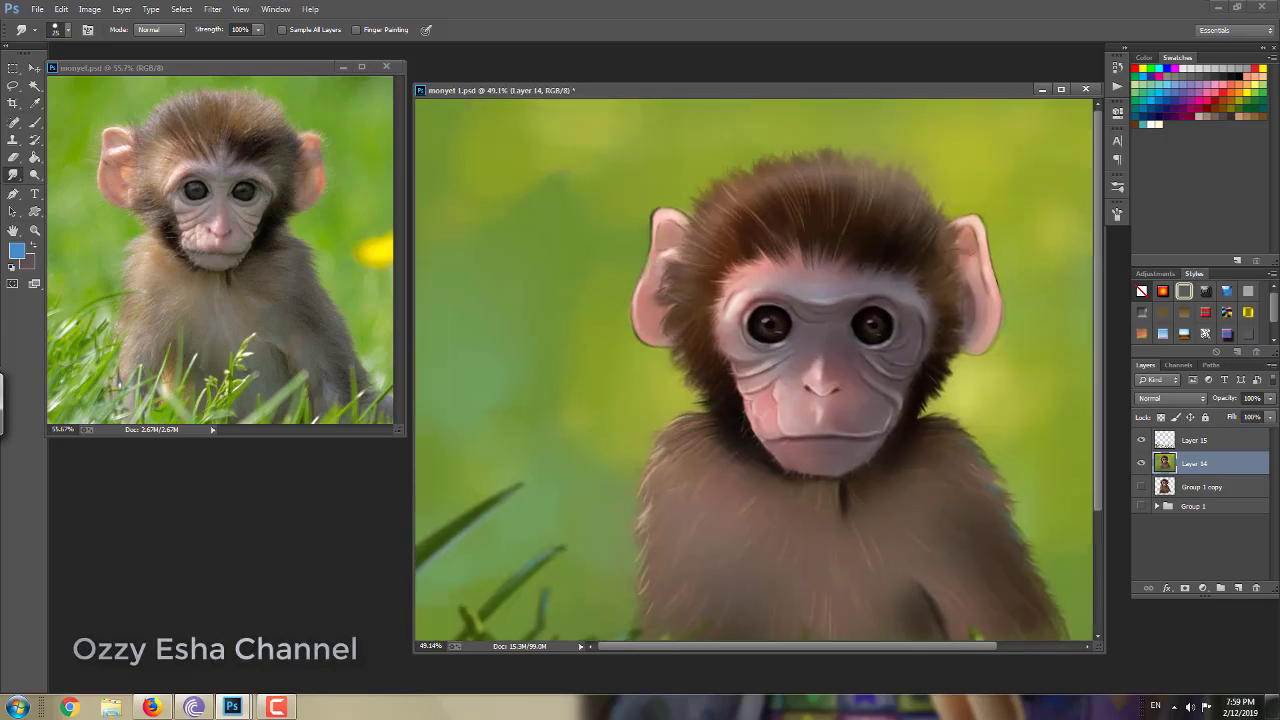
# - Shade the lower chest with sampled fur brown using a soft 250 px brush in Multiply mode
pyautogui.scroll(-2, 754, 370)
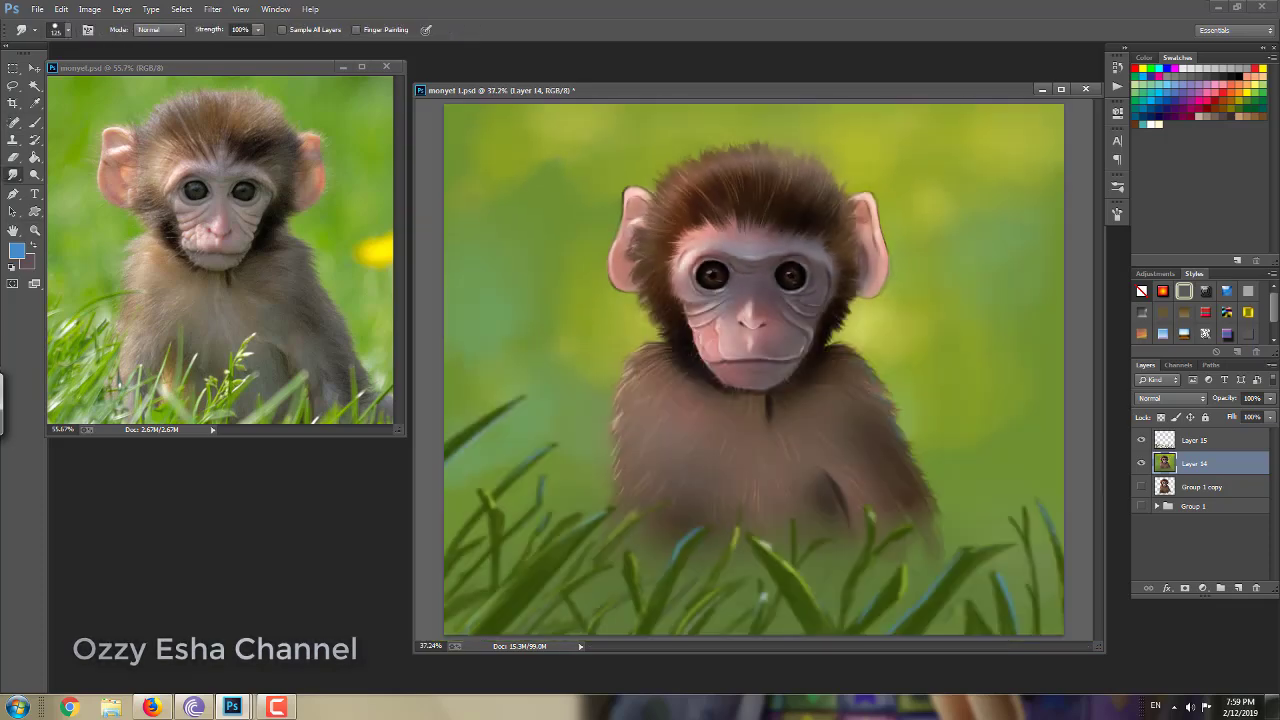
pyautogui.press('b')
pyautogui.click(168, 29)
pyautogui.keyDown('alt'); pyautogui.click(687, 498); pyautogui.keyUp('alt')
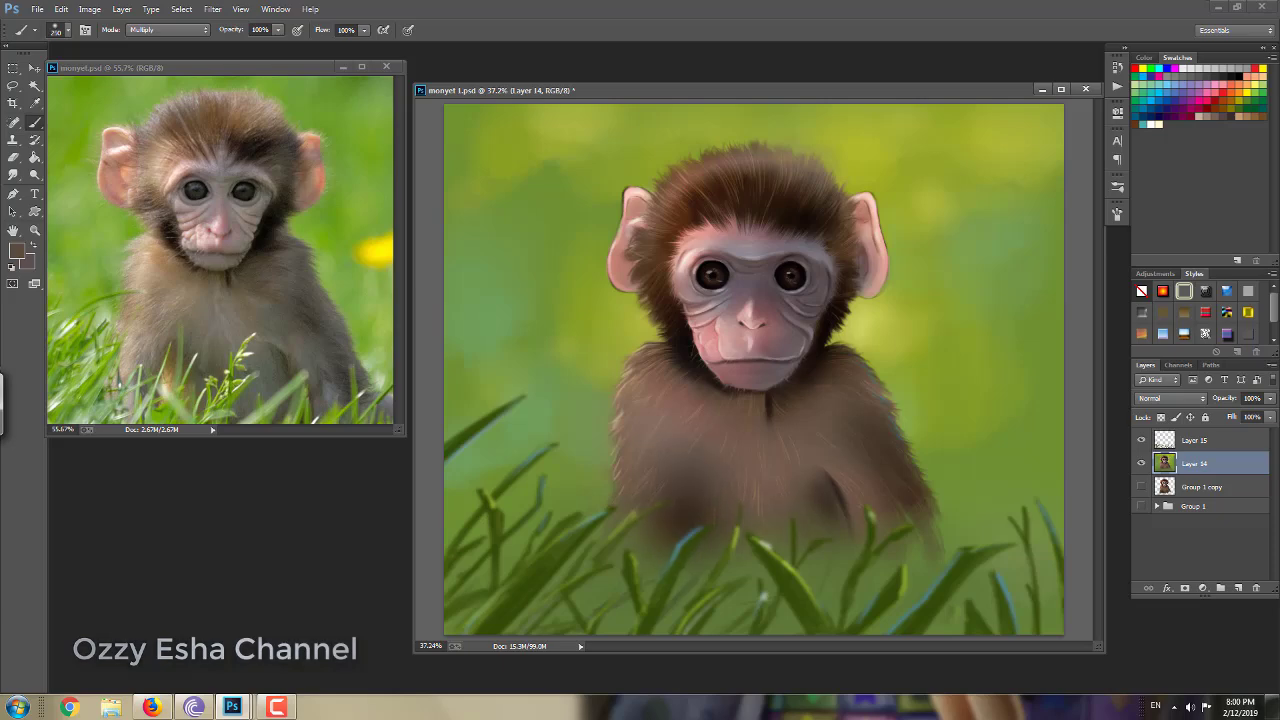
# - Add a blue gradient layer clipped to the monkey and background, set to Multiply at 37% opacity
pyautogui.keyDown('alt'); pyautogui.click(665, 440); pyautogui.keyUp('alt')
pyautogui.hotkey('ctrl', 'shift', 'alt', 'n')
pyautogui.press('g')
pyautogui.moveTo(754, 600); pyautogui.dragTo(754, 150)
pyautogui.hotkey('shift', 'alt', 'm')
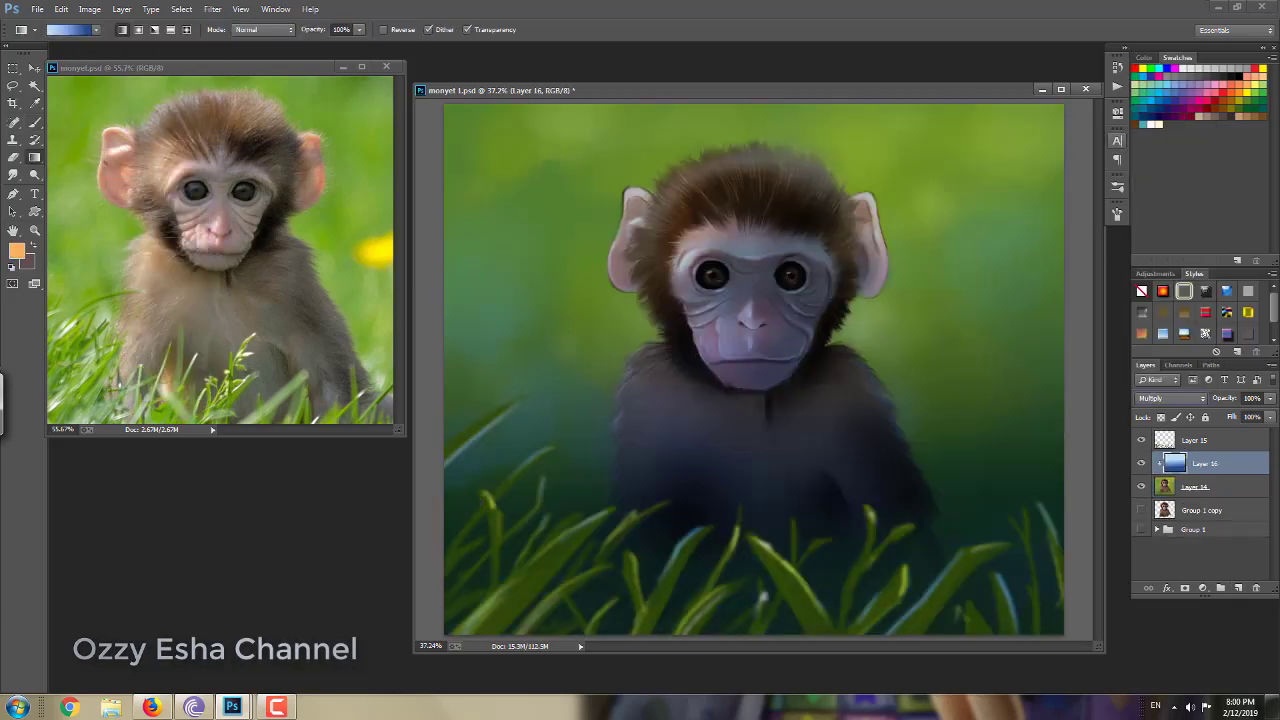
pyautogui.moveTo(1268, 413); pyautogui.dragTo(1222, 413)
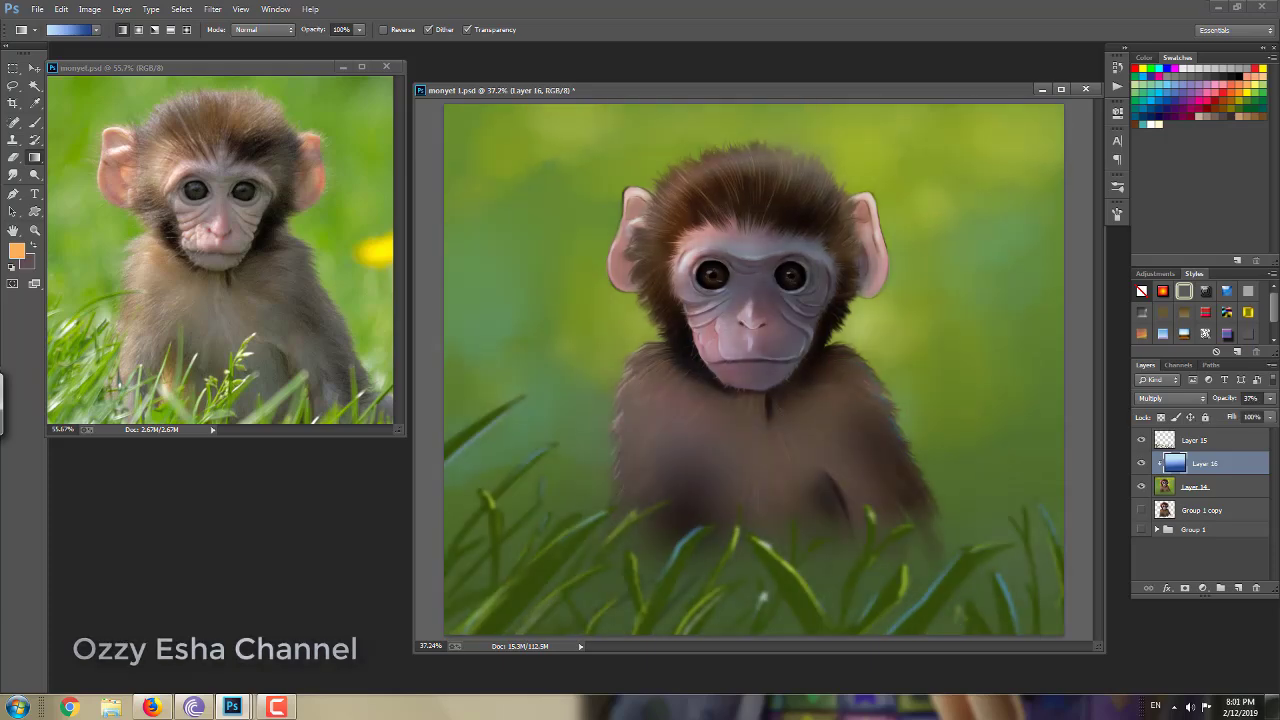
# - Scatter pale yellow specks around the grass and monkey on a separate layer with a speckle brush
pyautogui.press('b')
pyautogui.rightClick(638, 187)
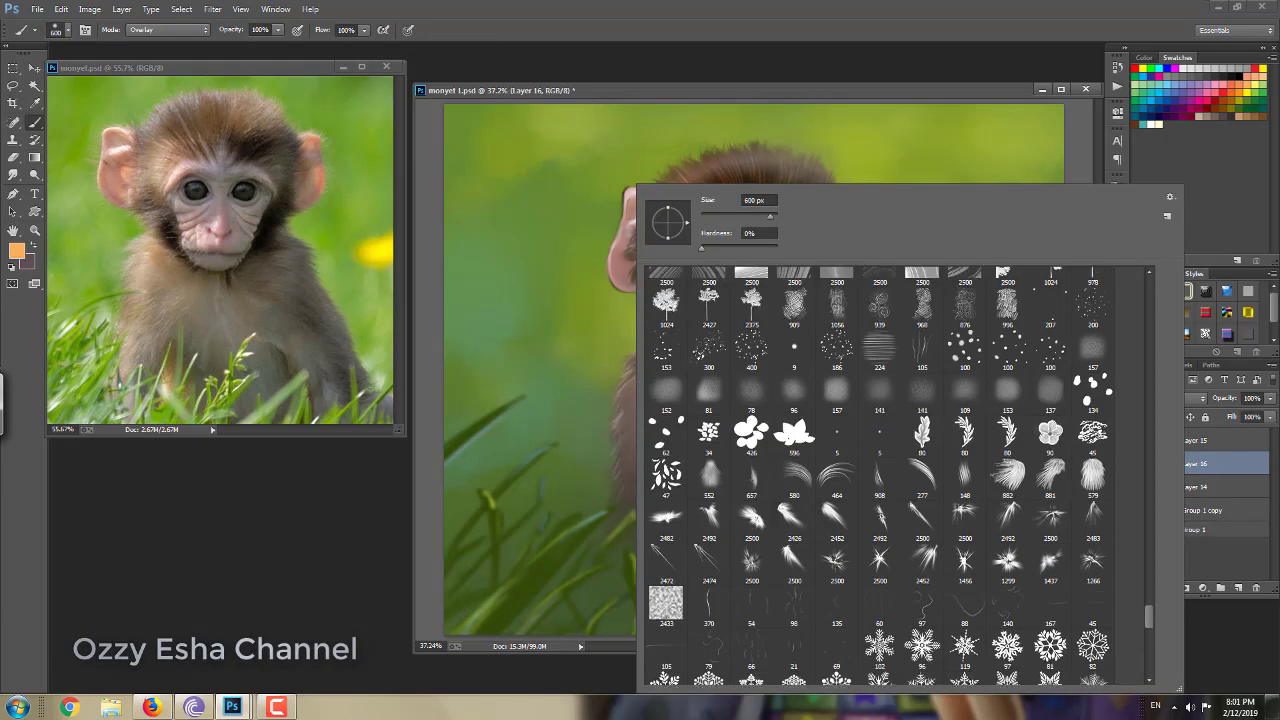
pyautogui.doubleClick(1050, 305)
pyautogui.keyDown('alt'); pyautogui.click(762, 597); pyautogui.keyUp('alt')
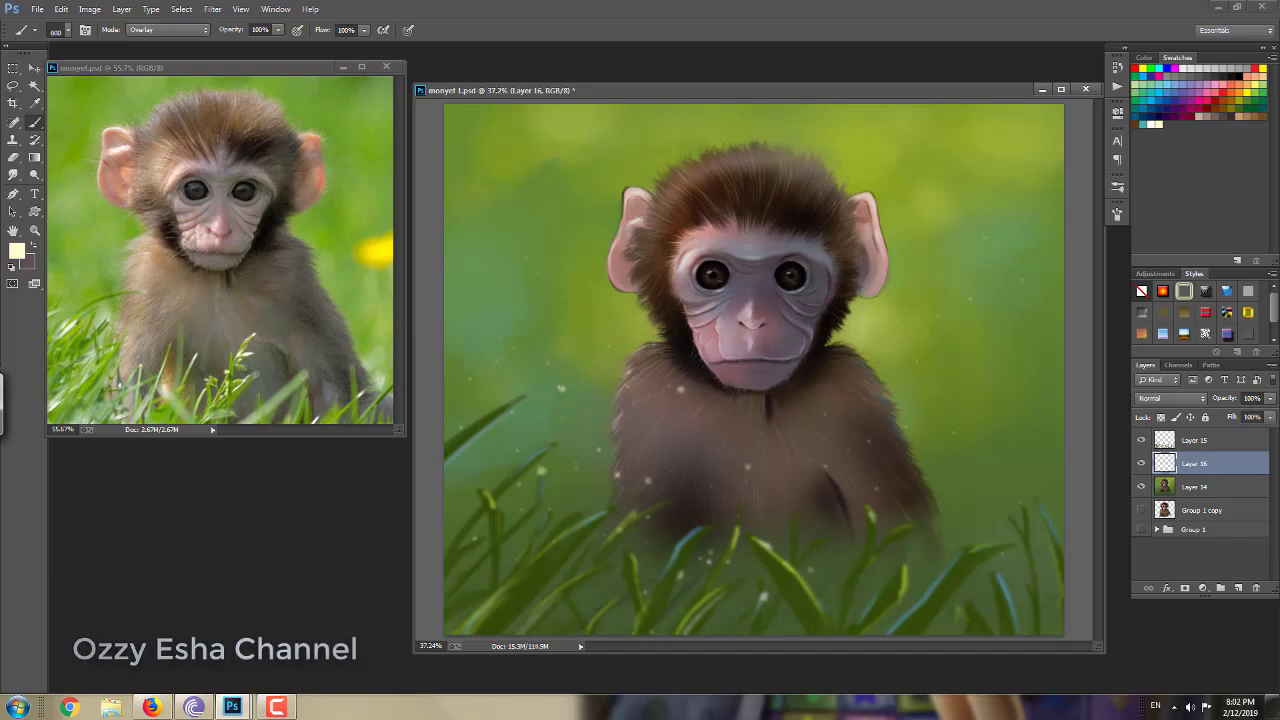
# - Adjust the levels of the monkey and background layer, and switch to the Dodge tool for the midtones
pyautogui.hotkey('alt', '[')
pyautogui.hotkey('ctrl', 'l')
pyautogui.moveTo(471, 503); pyautogui.dragTo(462, 503)
pyautogui.press('Return')
pyautogui.press('o')
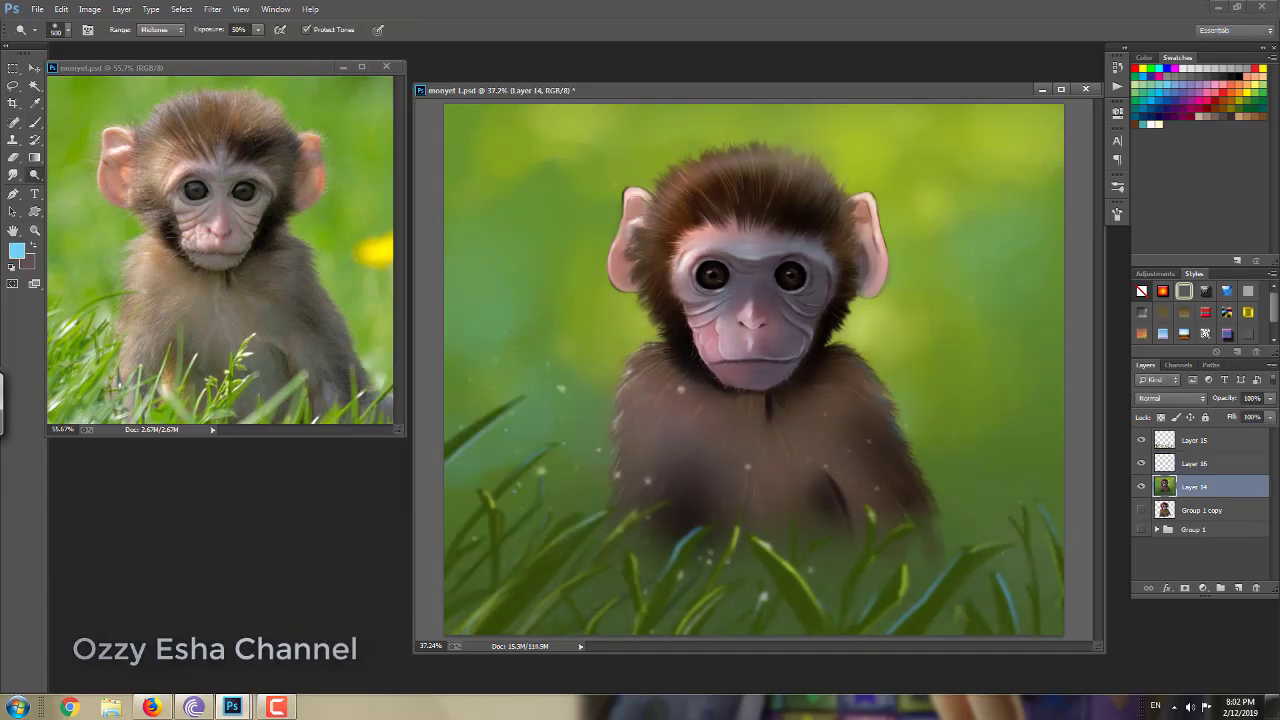
# - Darken the grass blades with a new light-blue gradient layer clipped to them in Multiply mode
pyautogui.hotkey('ctrl', 'shift', 'alt', 'n')
pyautogui.press('g')
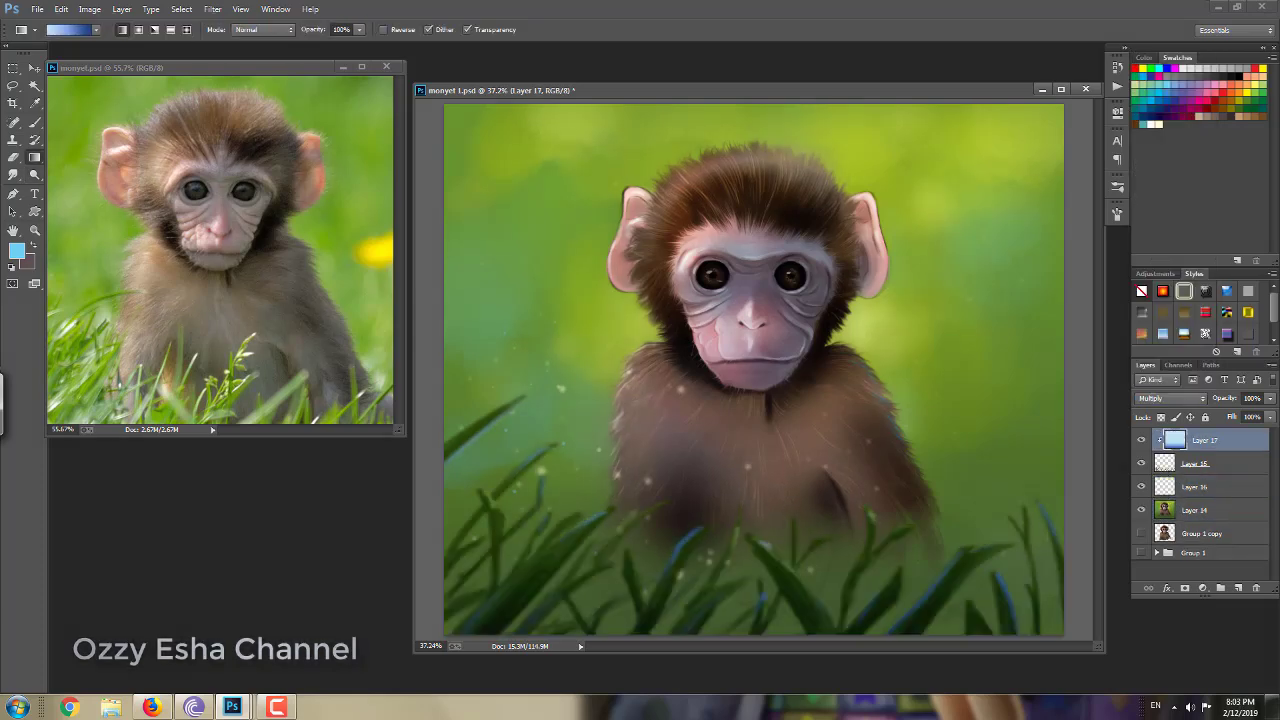